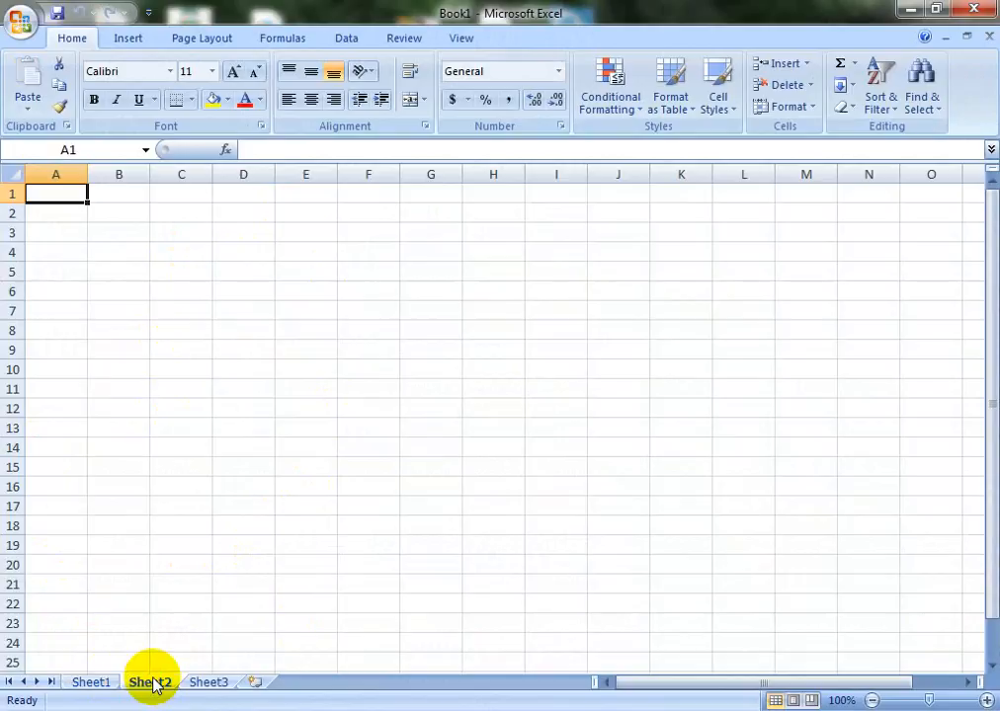
# Look at Sheet2 and Sheet3, go back to Sheet1, and show the Office menu
pyautogui.click(210, 683)
pyautogui.click(93, 684)
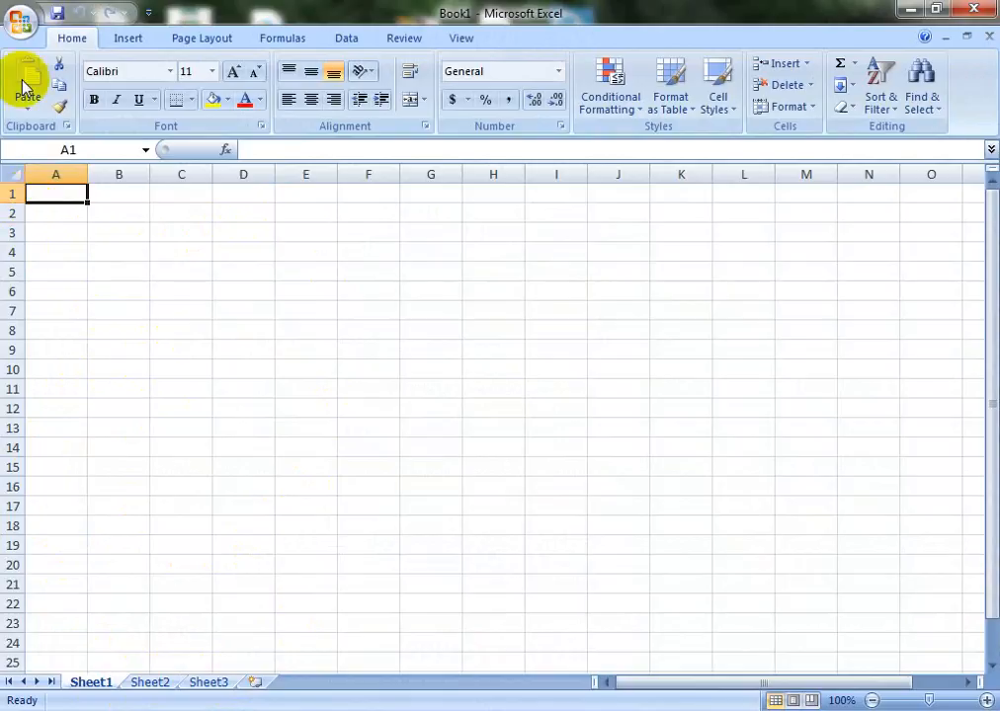
pyautogui.click(20, 21)
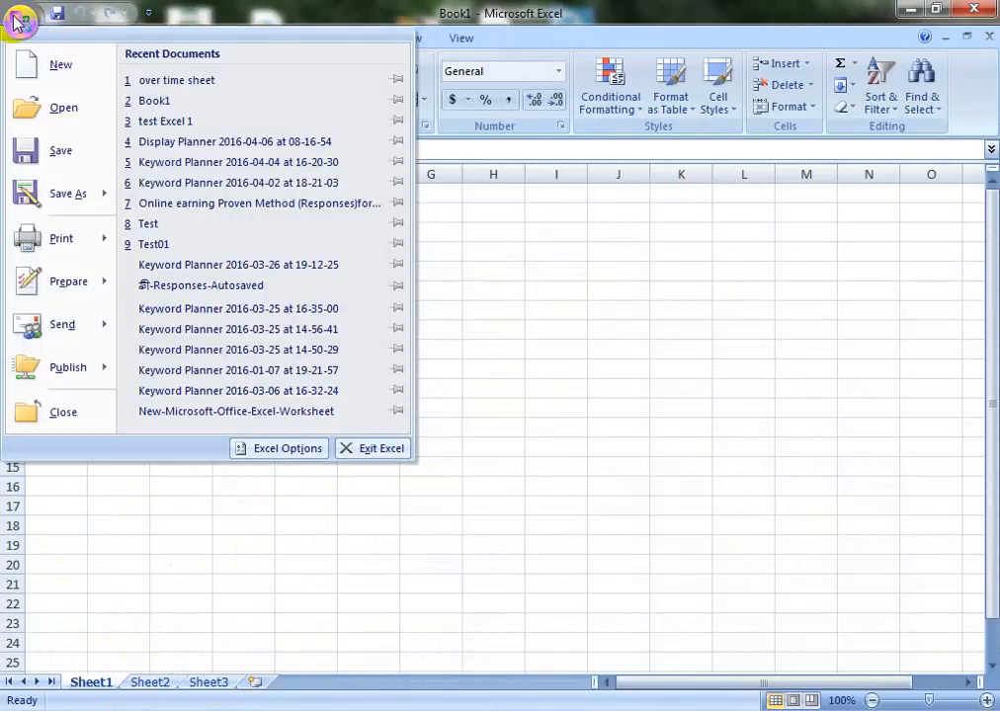
# Create a blank Book2 workbook, then close it to return to Book1
pyautogui.click(60, 66)
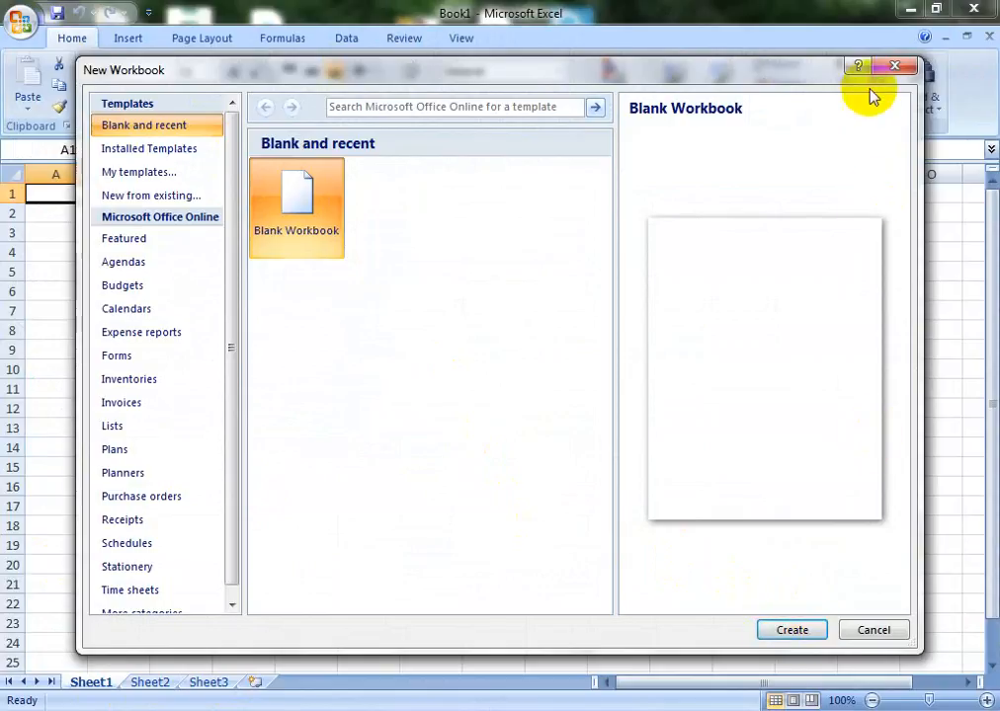
pyautogui.click(803, 633)
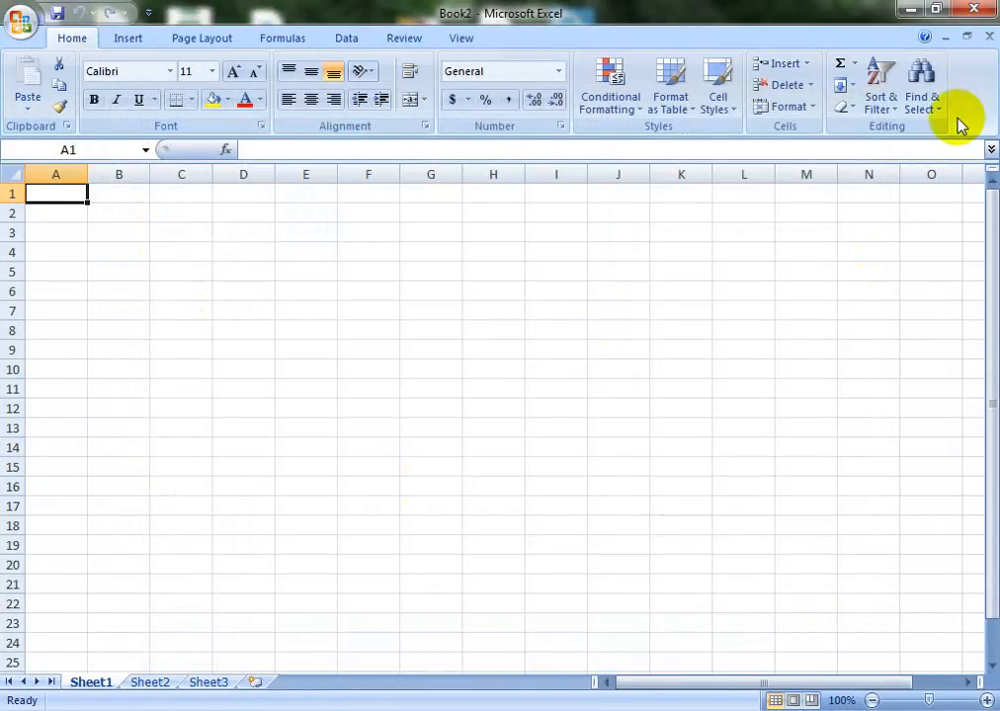
pyautogui.click(974, 9)
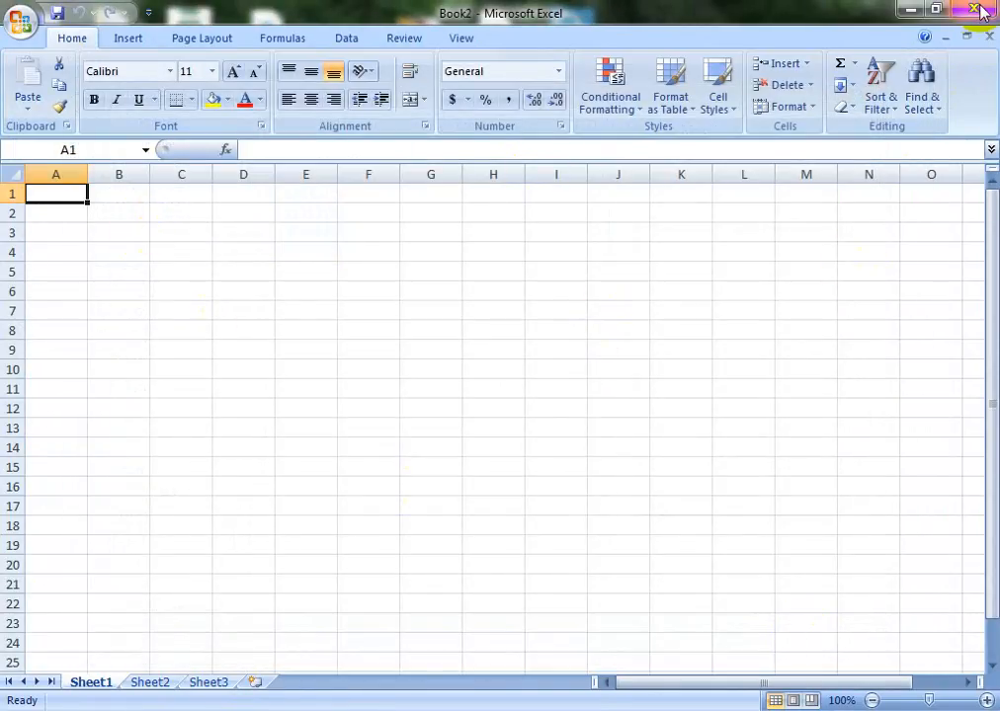
# Open the 'over time sheet' workbook from the Desktop, then close it
pyautogui.click(22, 22)
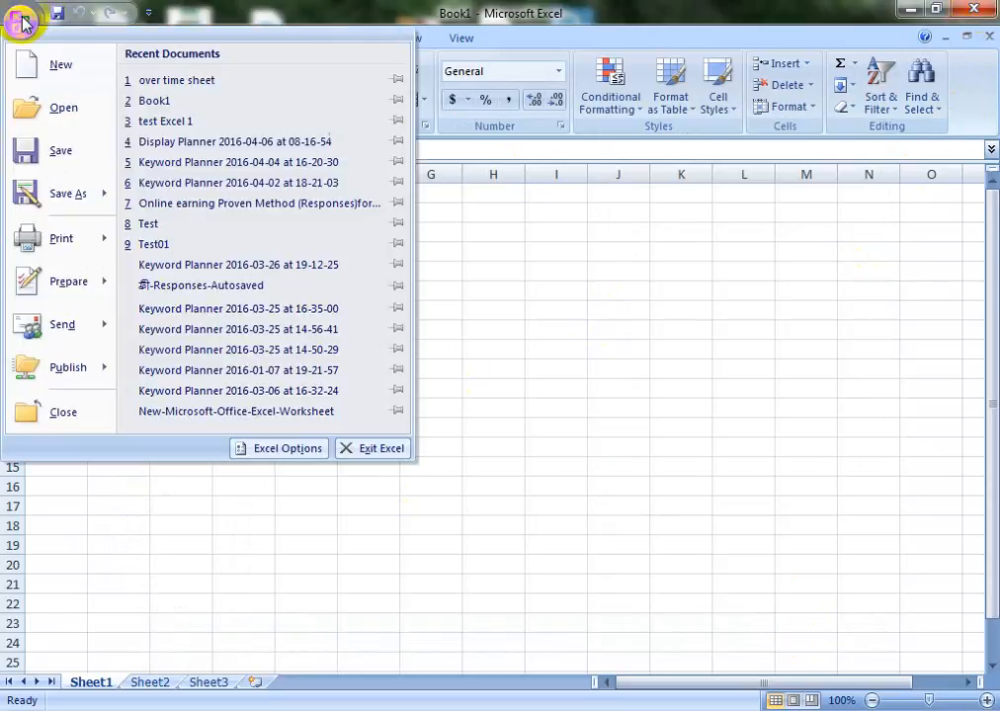
pyautogui.click(60, 115)
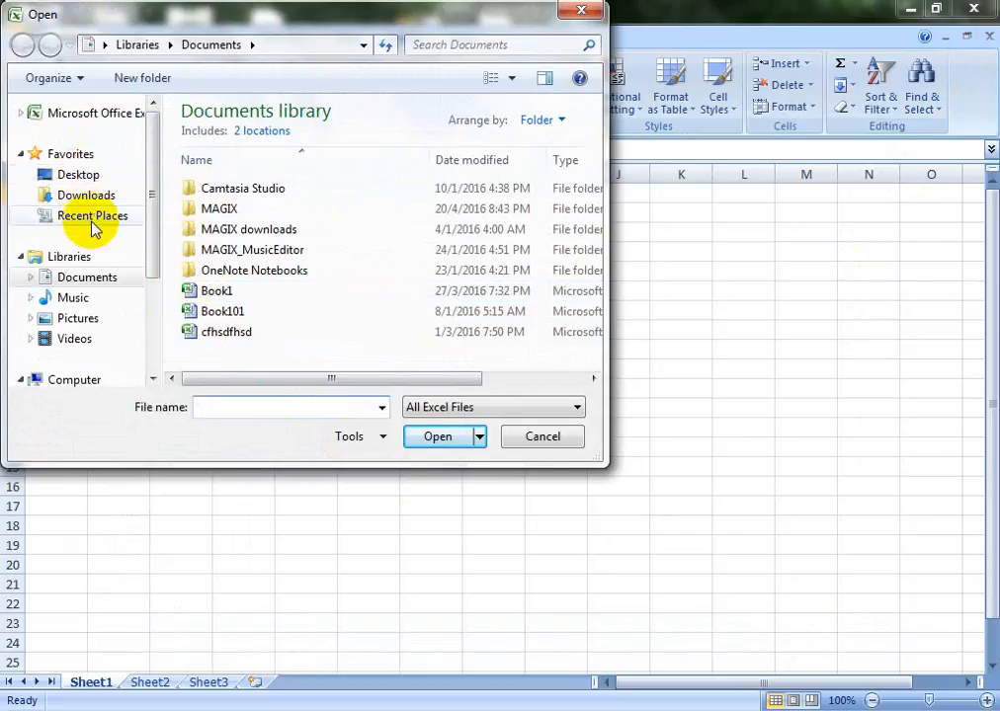
pyautogui.click(85, 181)
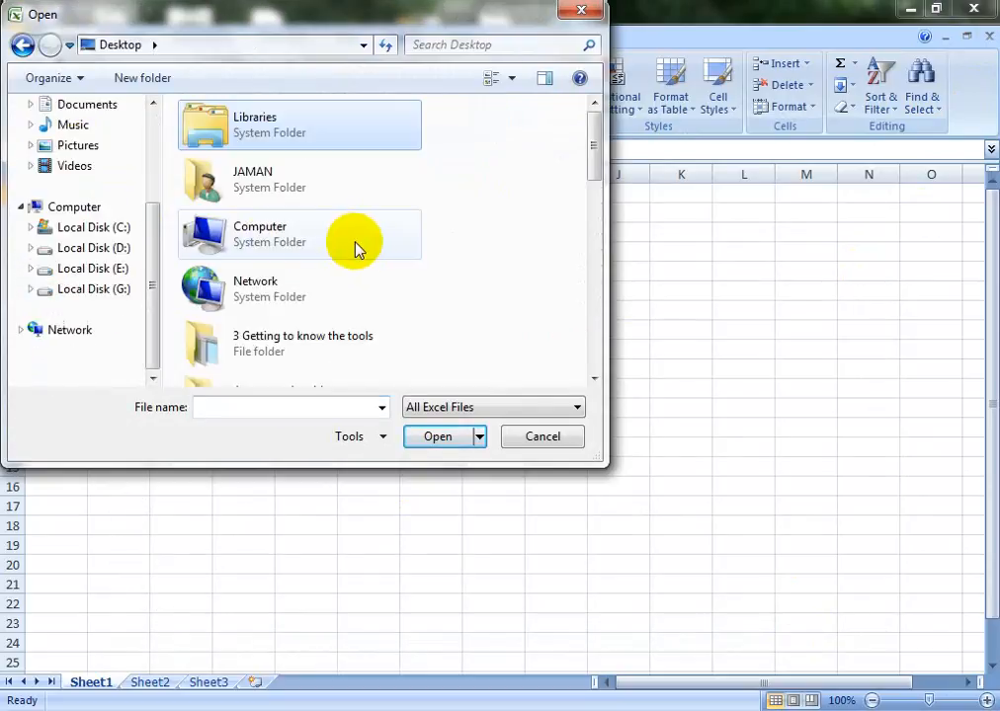
pyautogui.rightClick(486, 260)
pyautogui.click(484, 178)
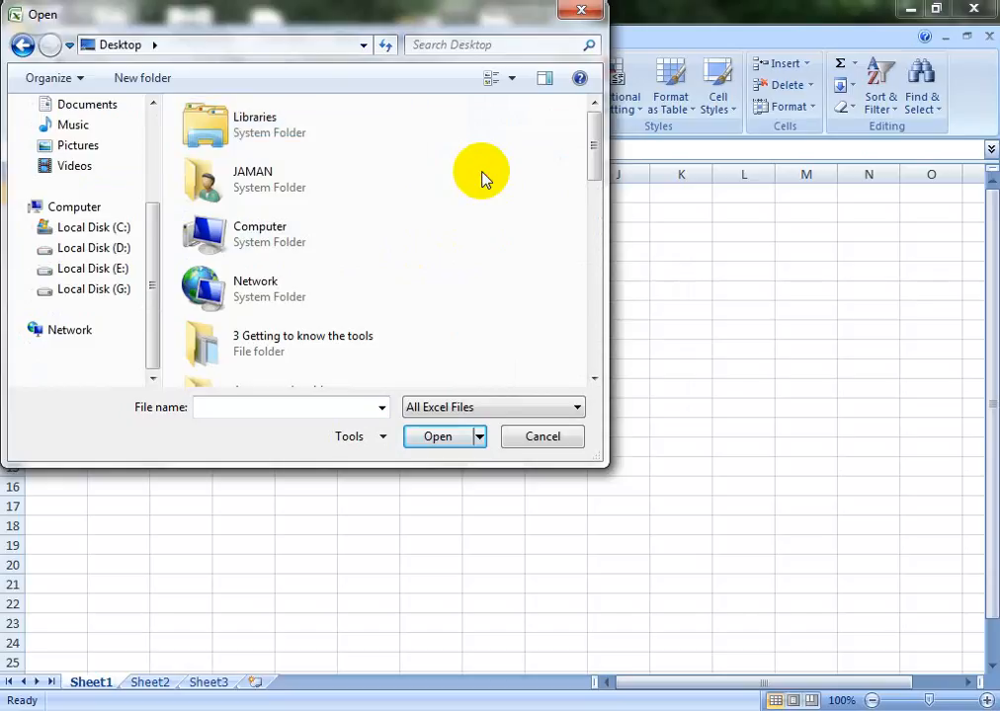
pyautogui.scroll(-10, 484, 178)
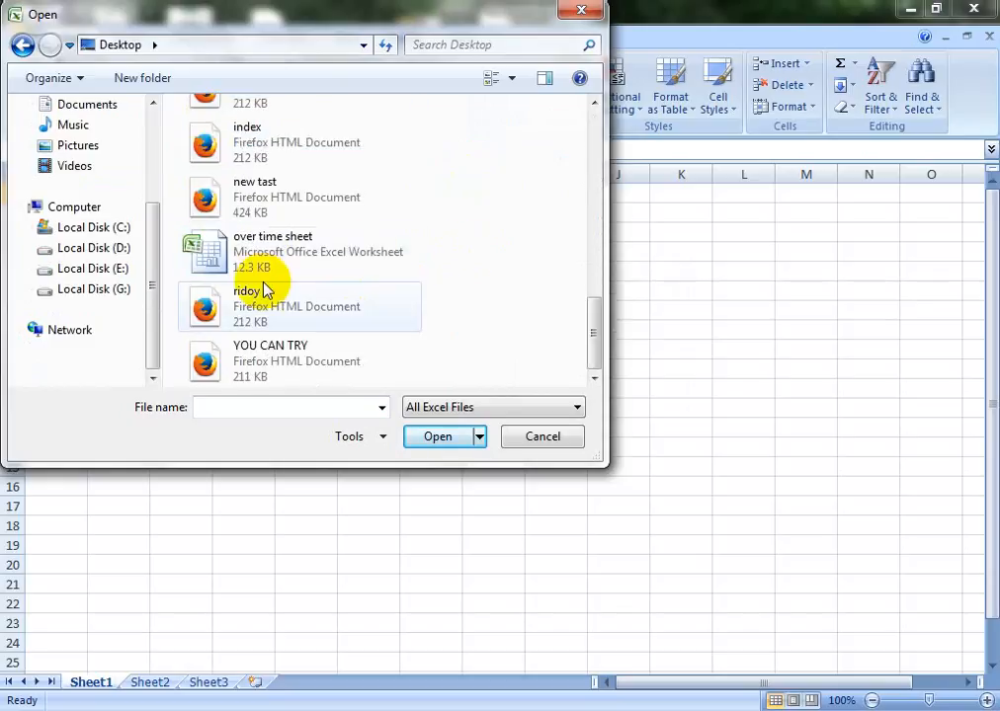
pyautogui.click(264, 252)
pyautogui.click(437, 436)
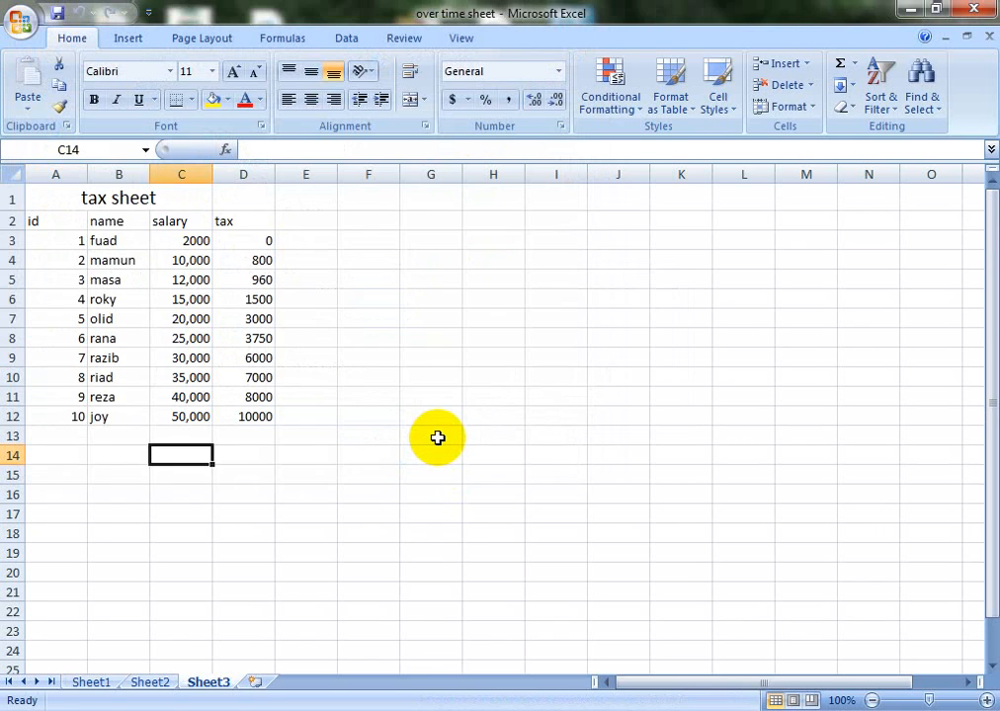
pyautogui.click(973, 9)
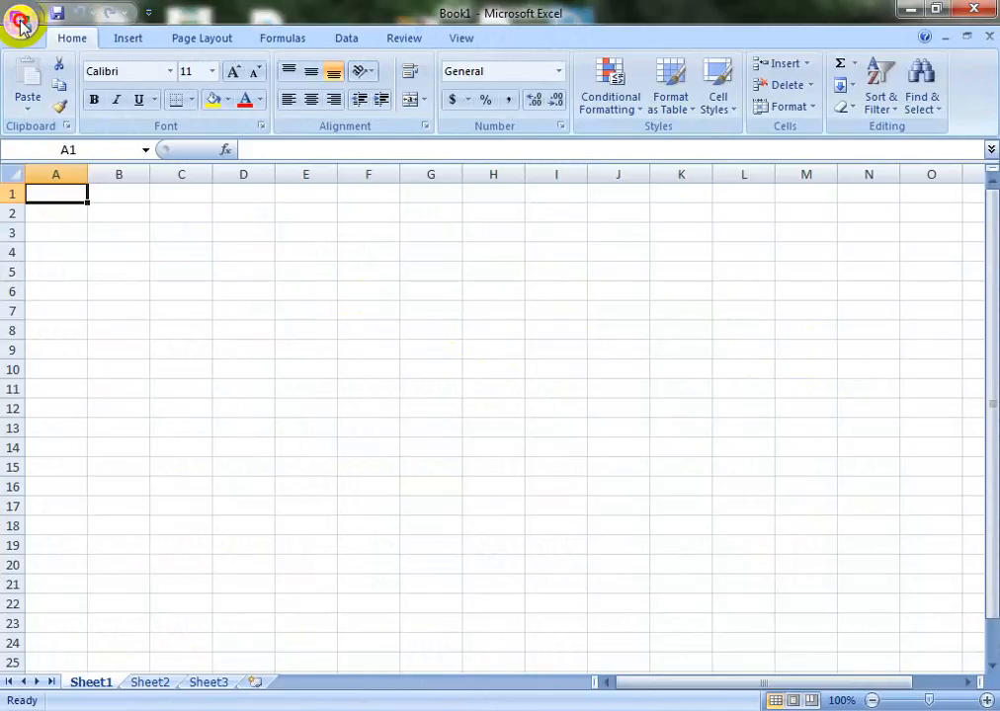
# Enter 'Dhaka' in cell A1 of Book1 and bring up the Save As dialog
pyautogui.click(22, 23)
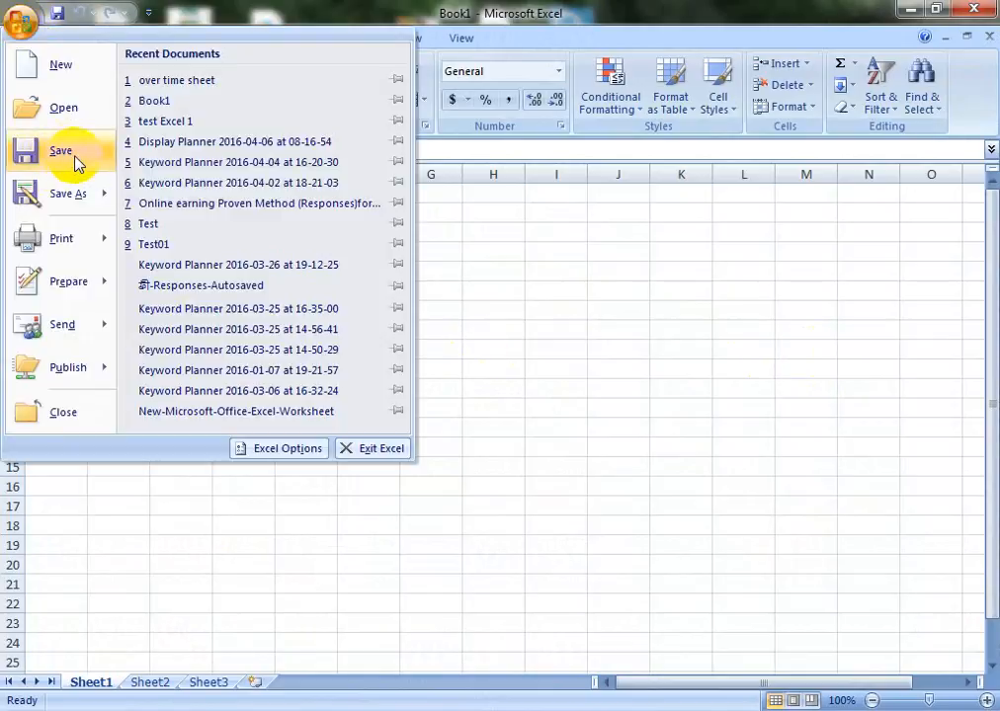
pyautogui.click(514, 285)
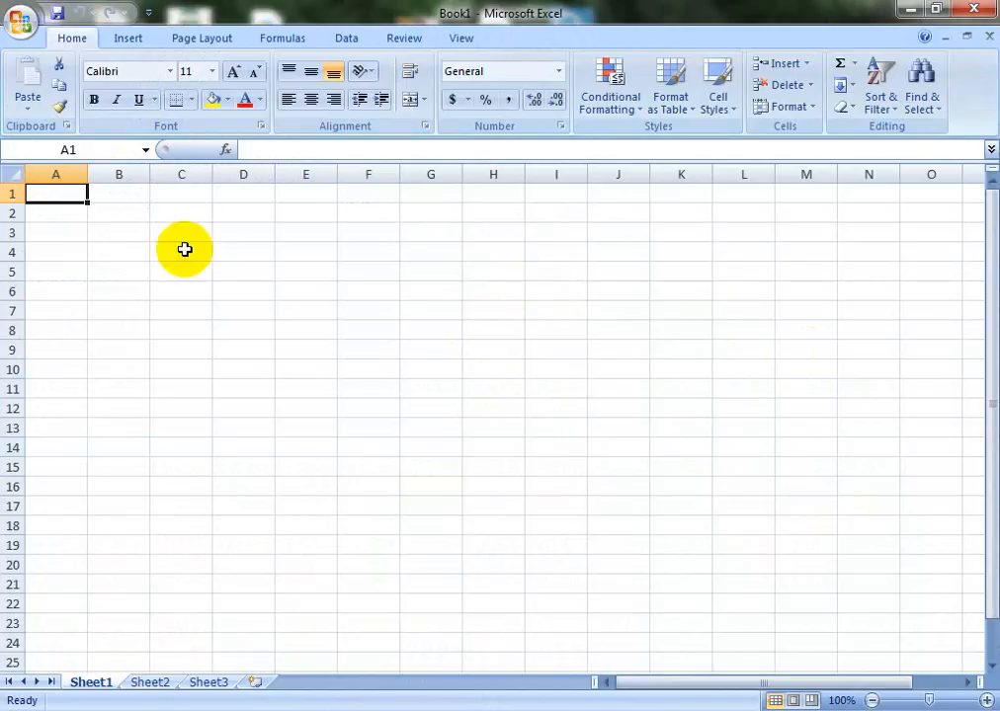
pyautogui.write('Dhaka')
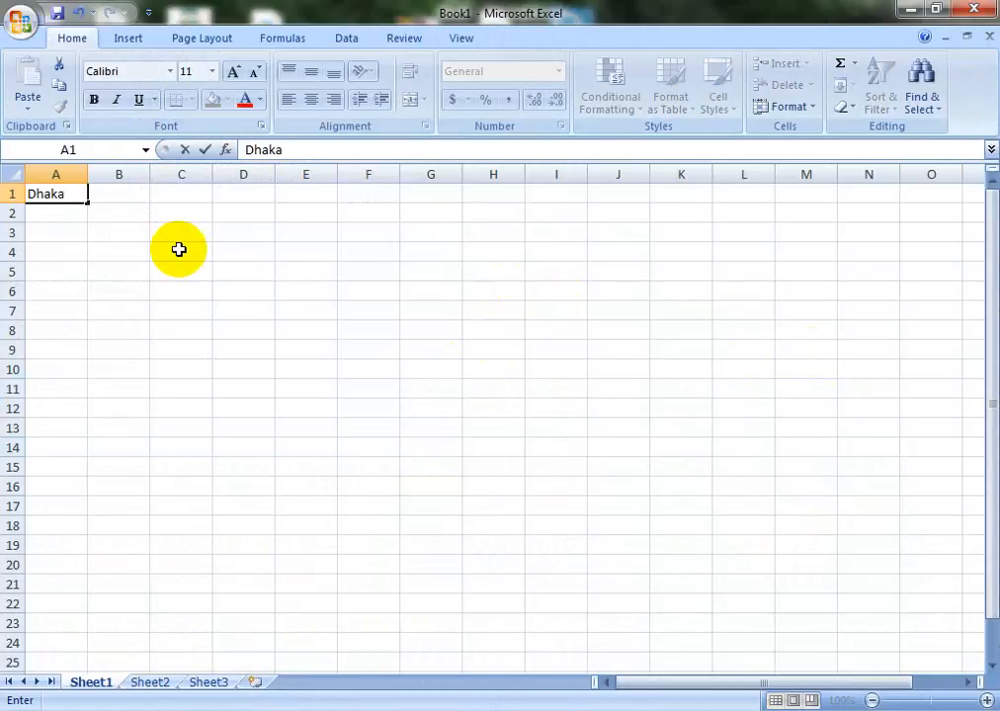
pyautogui.click(38, 326)
pyautogui.click(48, 214)
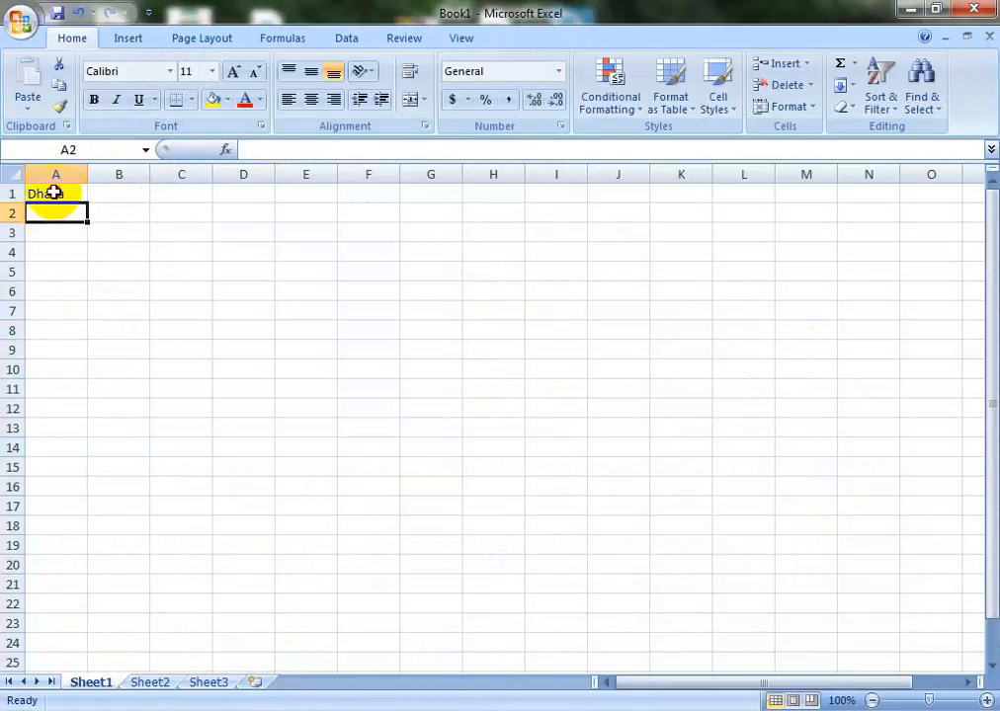
pyautogui.click(55, 192)
pyautogui.click(22, 25)
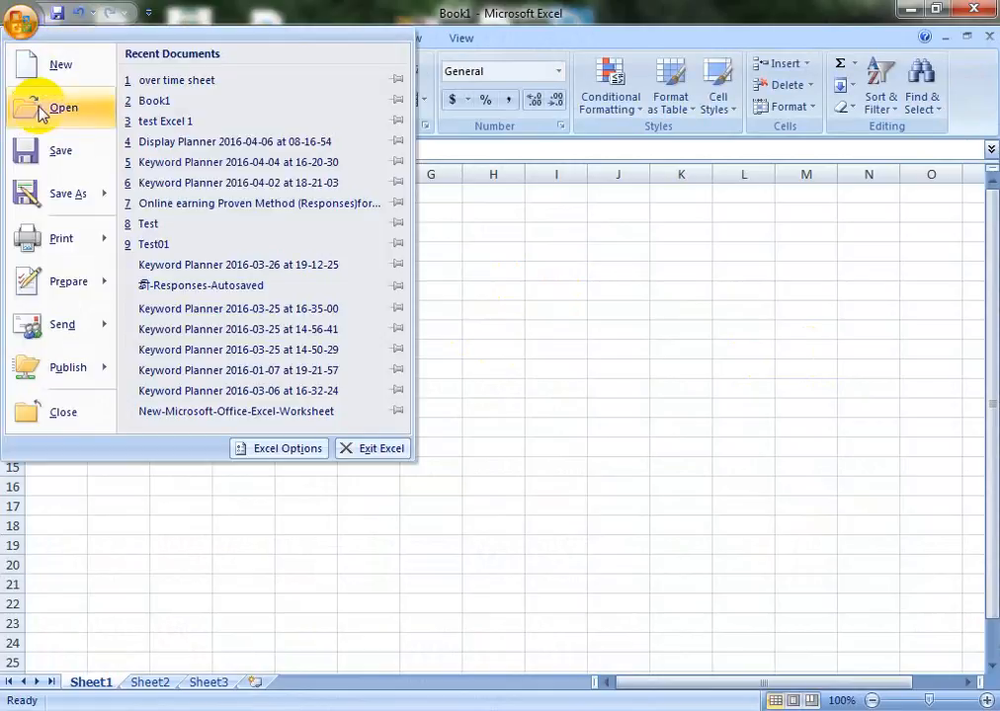
pyautogui.click(57, 150)
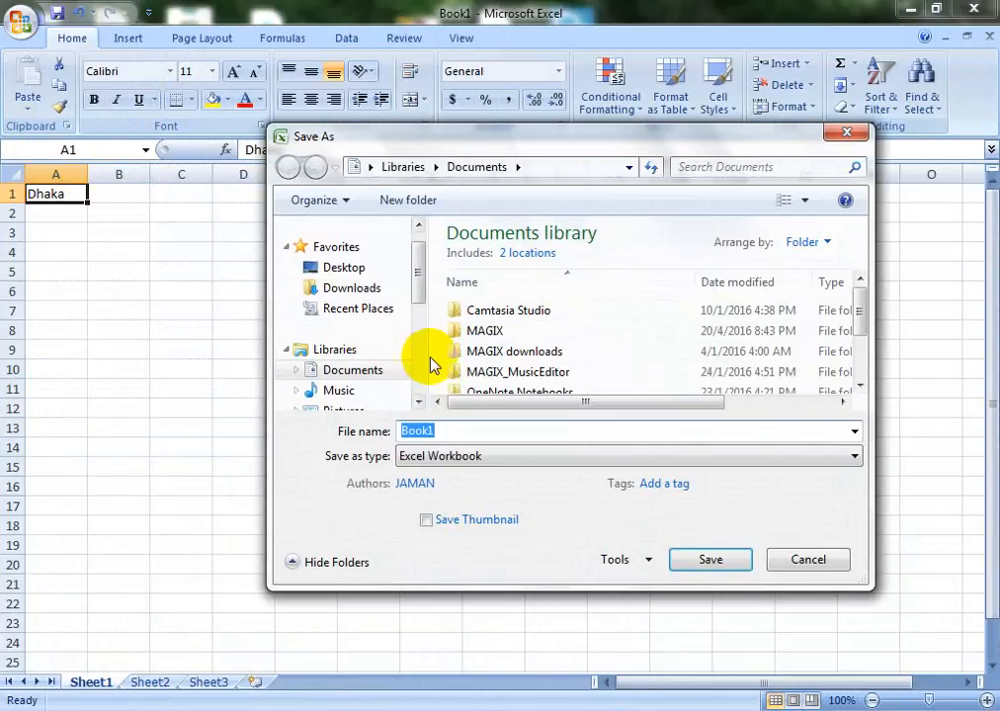
# Save Book1 as 'name' in Local Disk (E:) as an Excel Workbook
pyautogui.press('BackSpace')
pyautogui.press('BackSpace')
pyautogui.press('BackSpace')
pyautogui.press('BackSpace')
pyautogui.press('BackSpace')
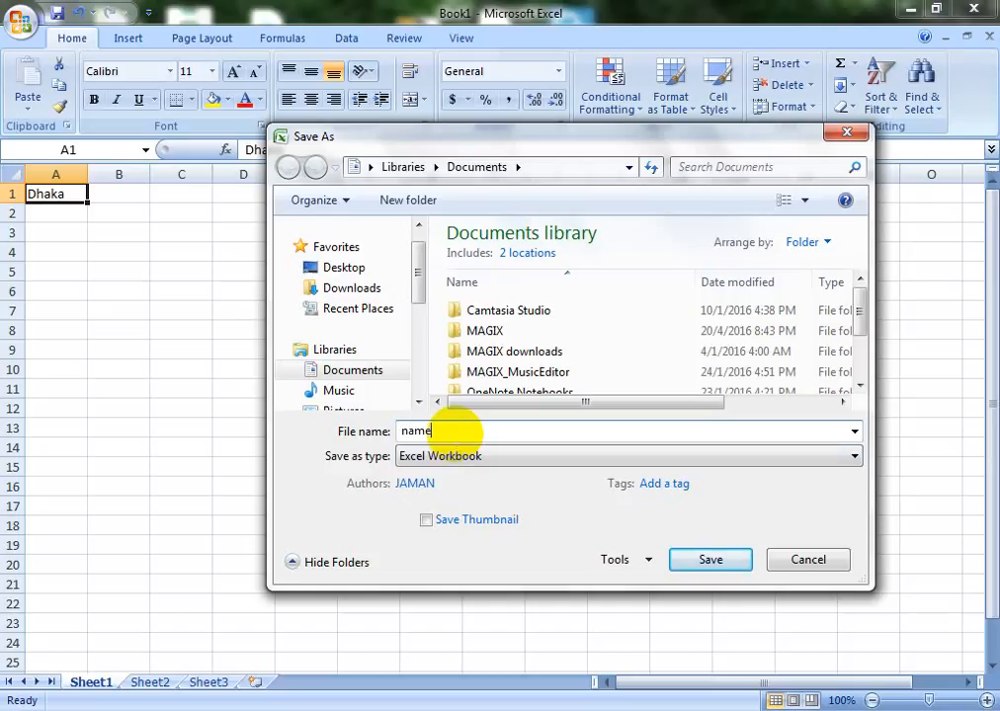
pyautogui.click(331, 273)
pyautogui.moveTo(413, 267); pyautogui.dragTo(420, 326)
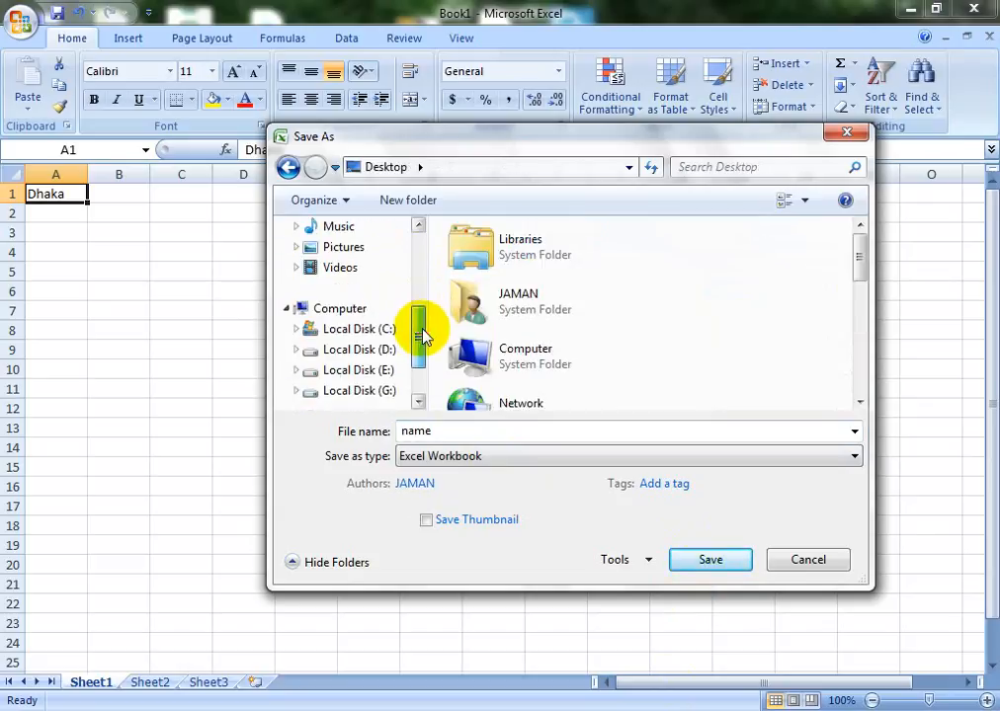
pyautogui.click(353, 334)
pyautogui.click(358, 351)
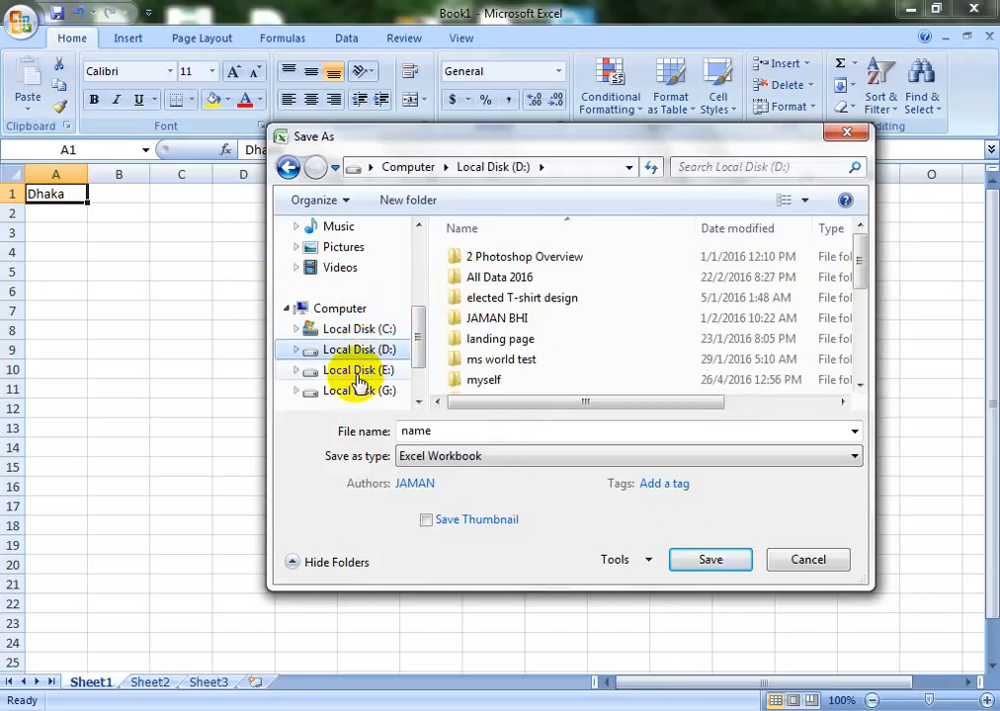
pyautogui.click(358, 380)
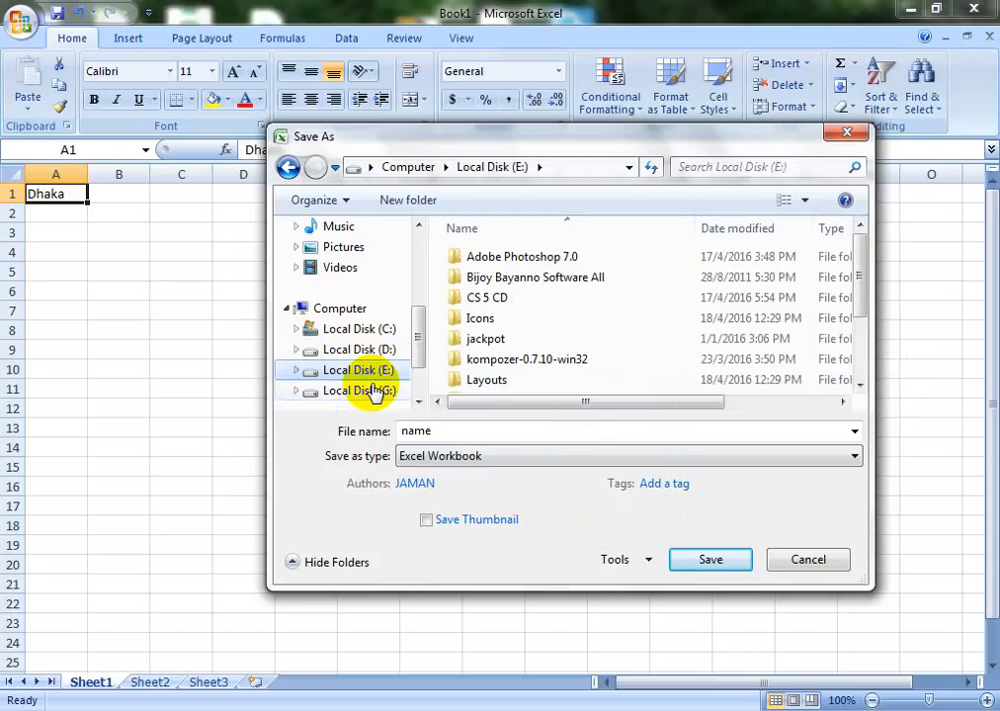
pyautogui.click(710, 560)
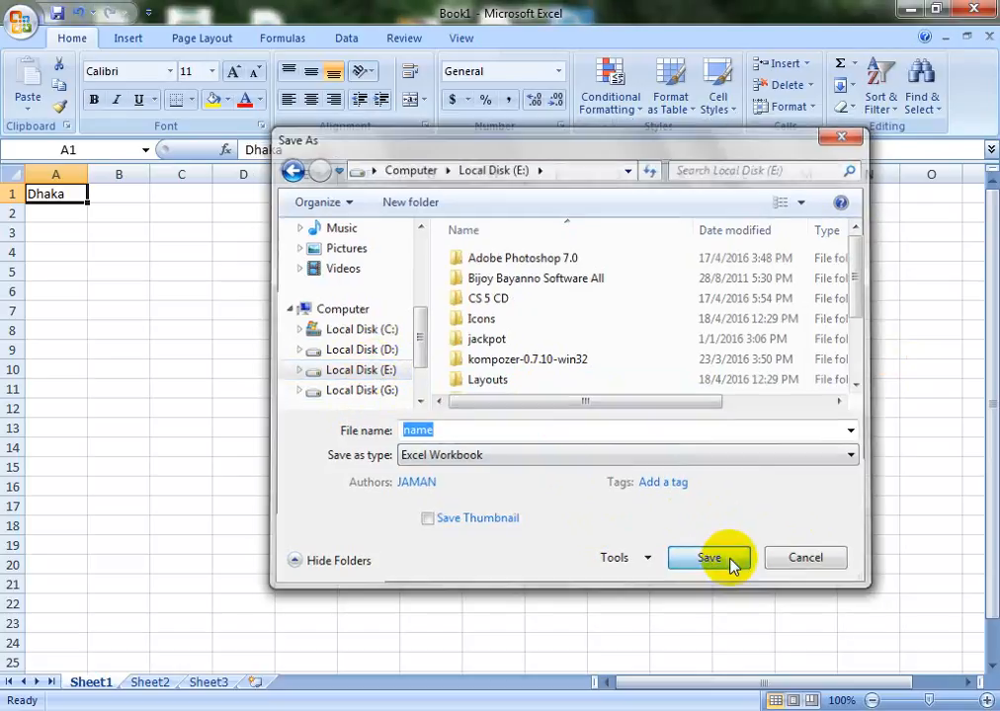
# Start a Save As to Local Disk (G:), cancel it, and show the recent-documents list
pyautogui.click(19, 19)
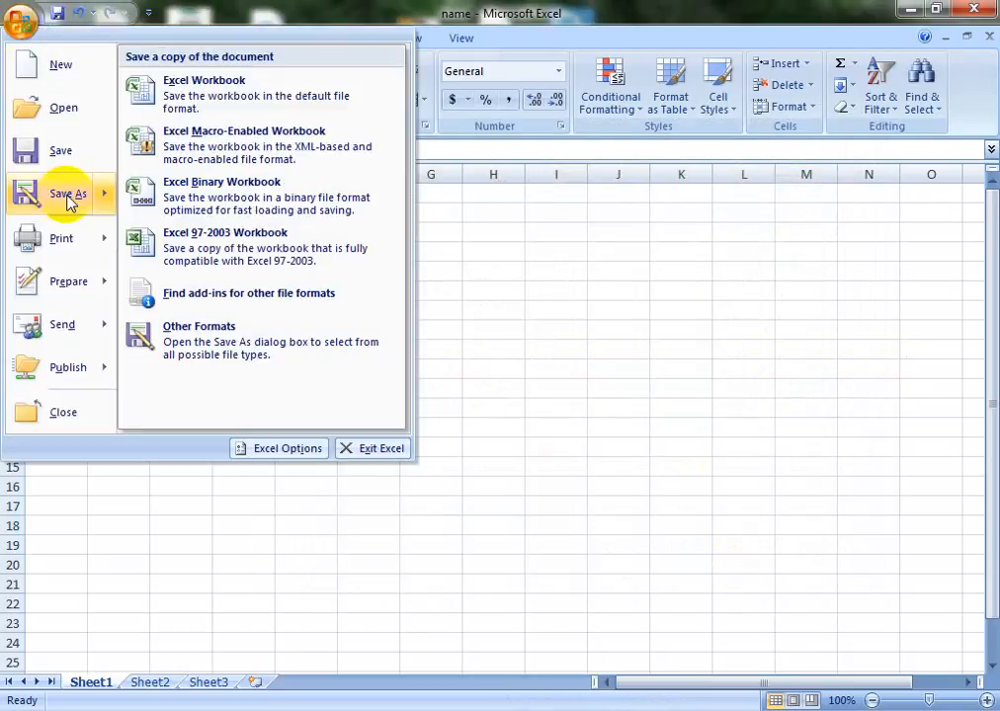
pyautogui.click(68, 196)
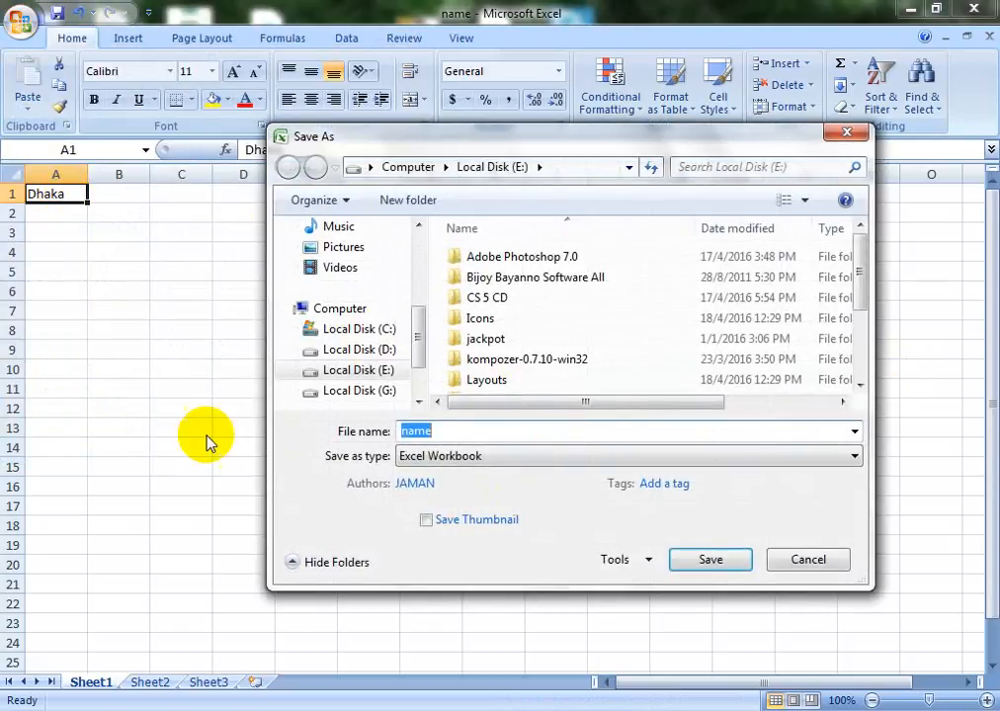
pyautogui.click(383, 334)
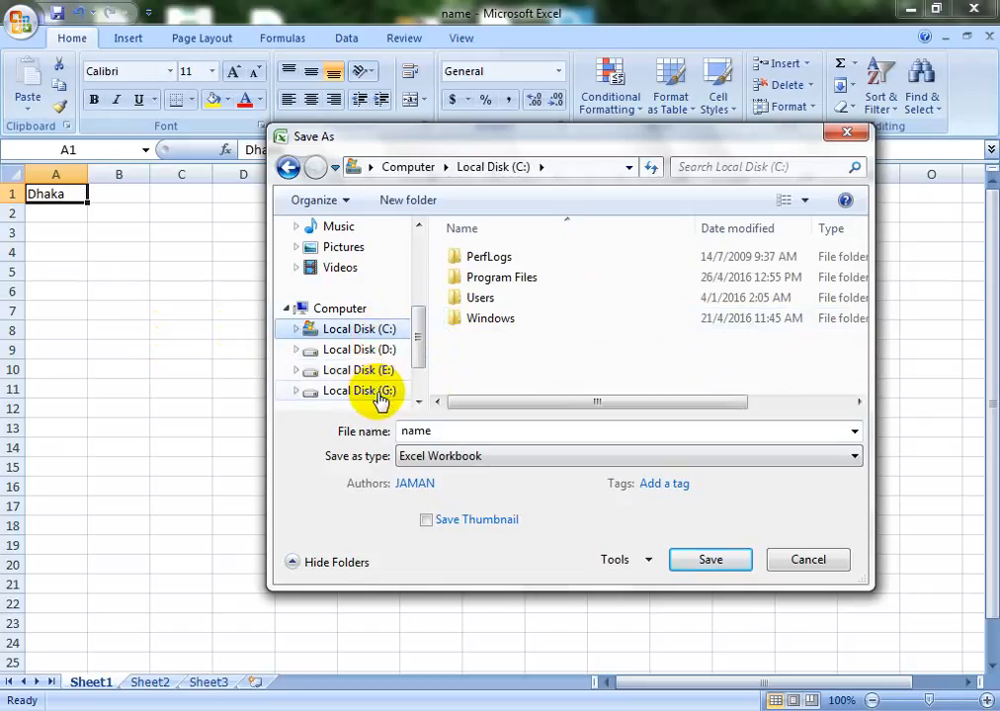
pyautogui.moveTo(415, 339); pyautogui.dragTo(416, 376)
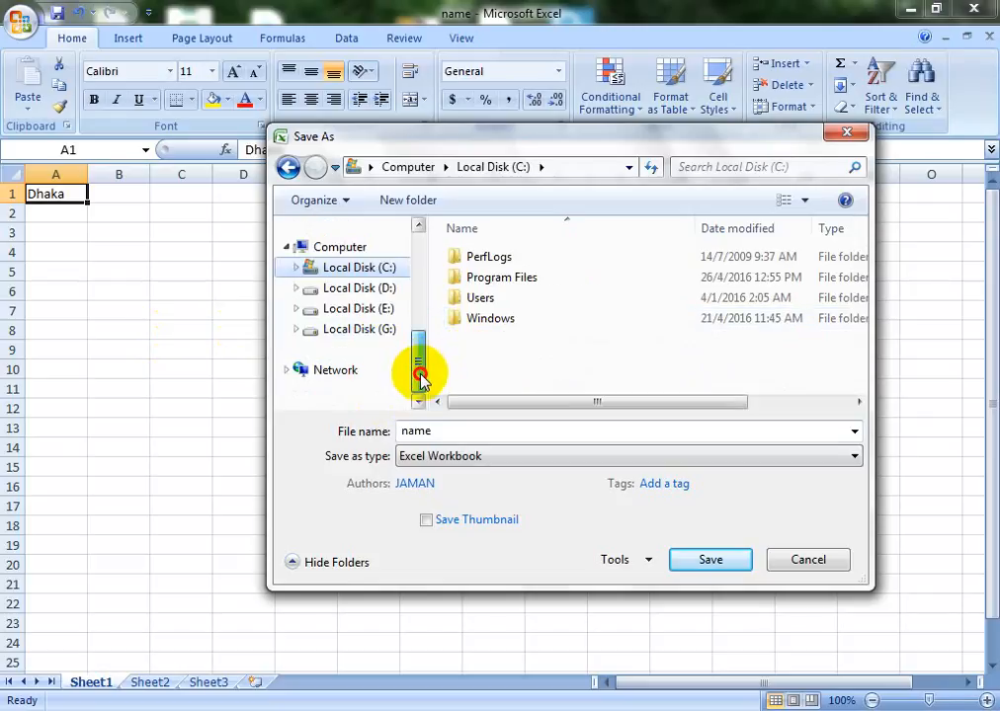
pyautogui.click(361, 332)
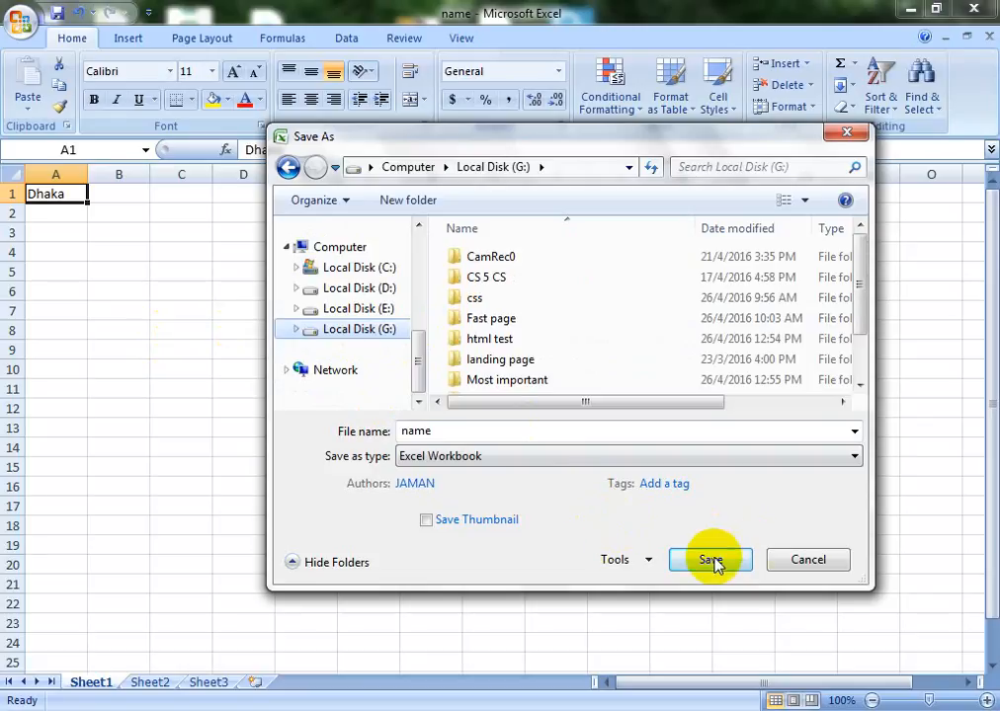
pyautogui.click(860, 137)
pyautogui.click(18, 21)
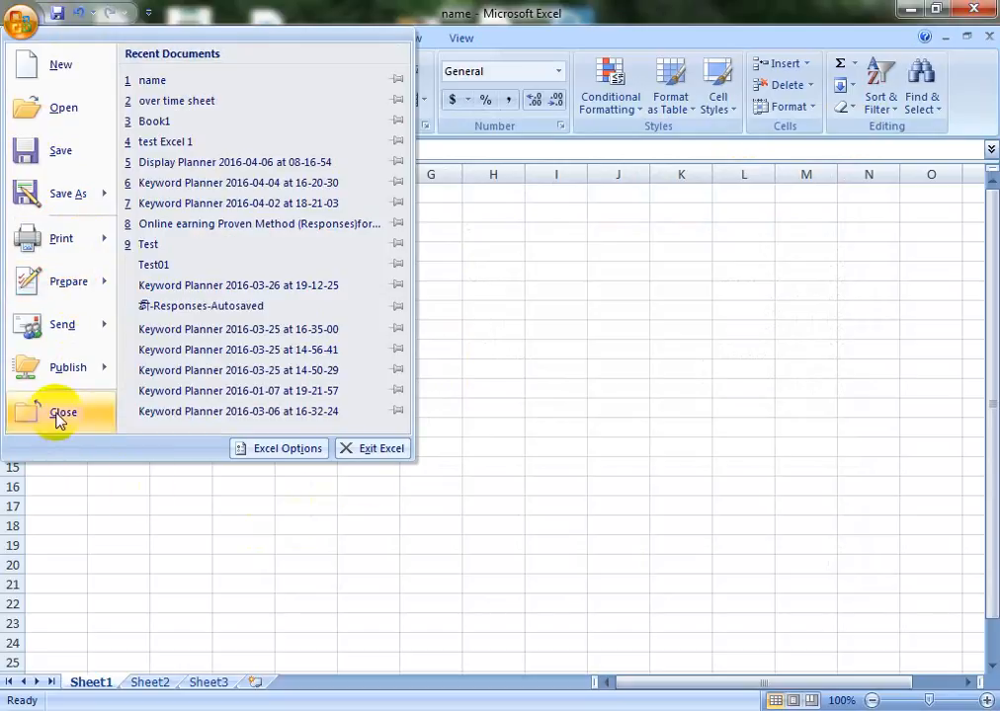
# Exit Excel and relaunch it to get a fresh blank Book1
pyautogui.click(383, 450)
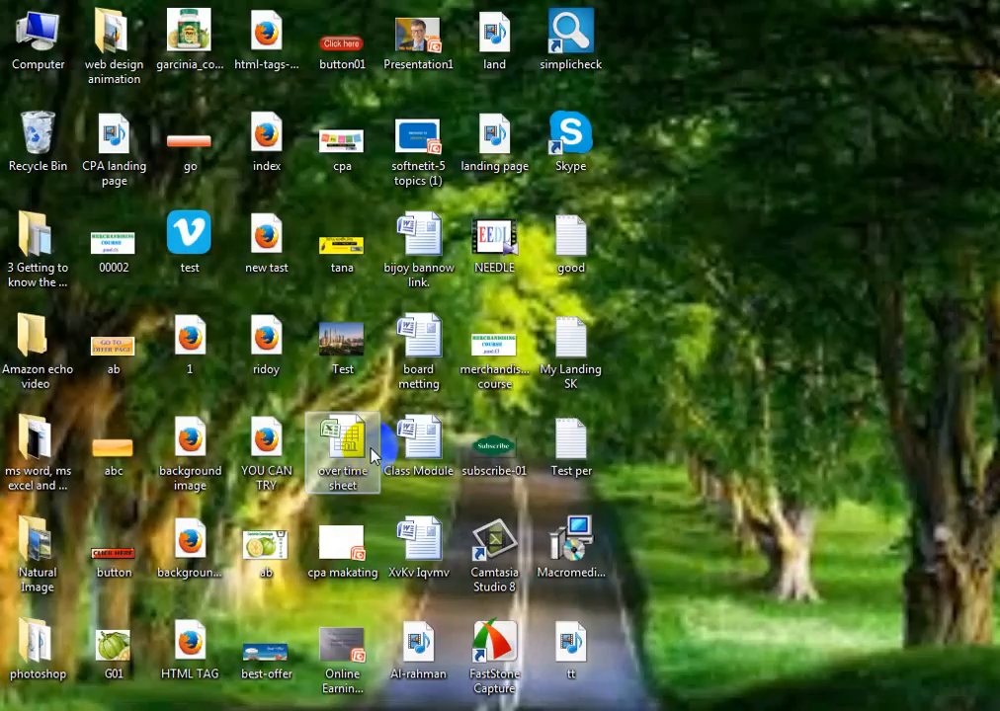
pyautogui.click(82, 305)
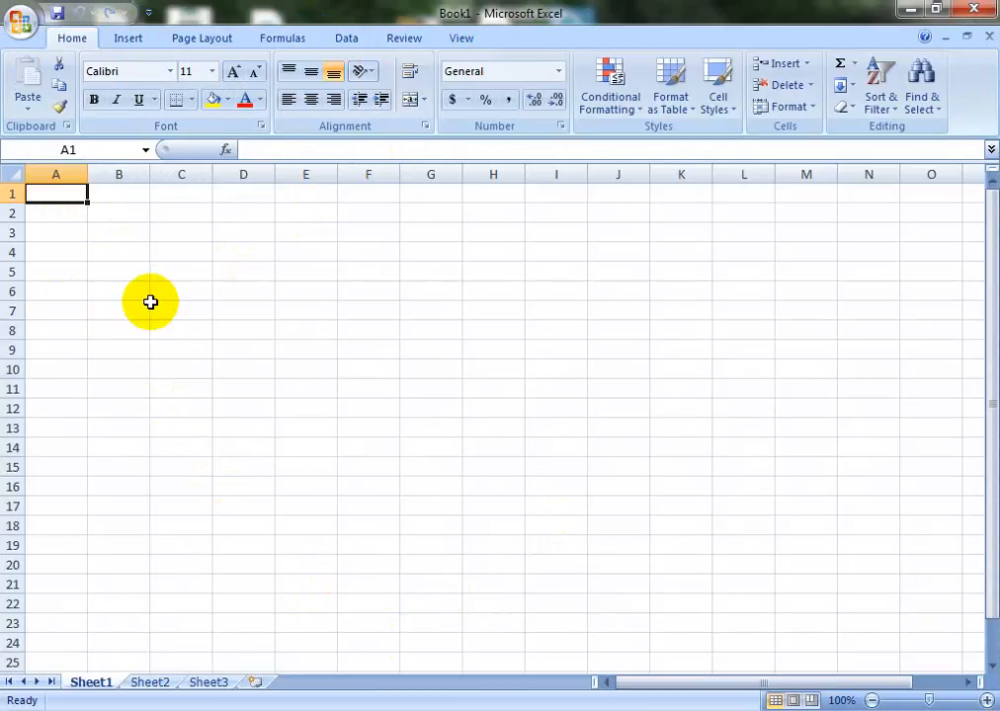
# Enter 'Dhaka' in cell A1 and make it bold
pyautogui.write('Dhaka')
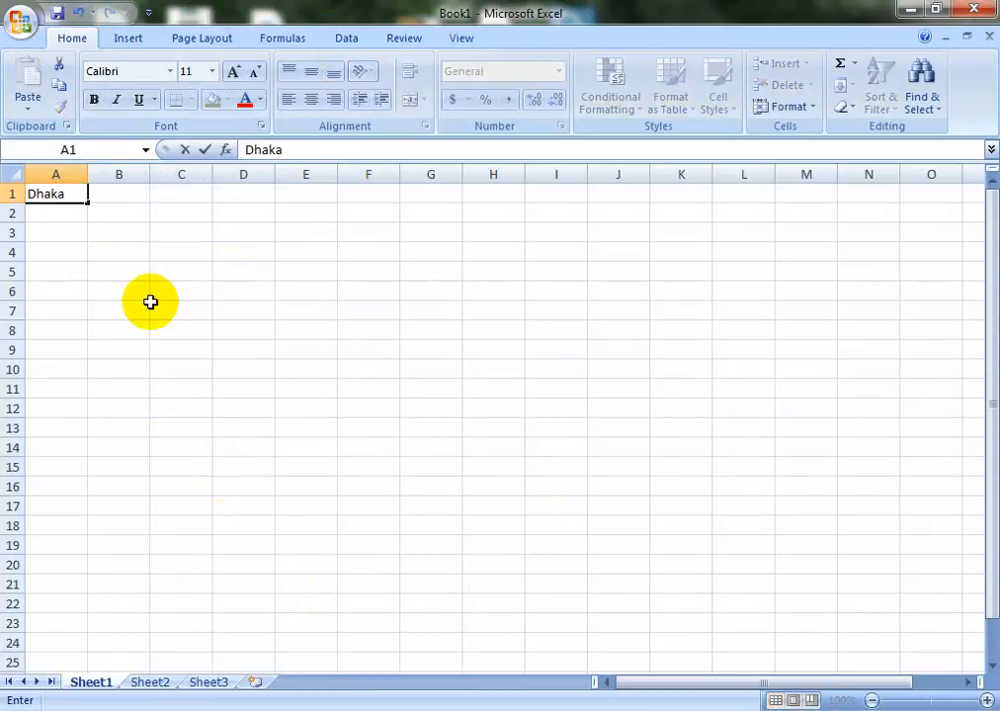
pyautogui.click(94, 101)
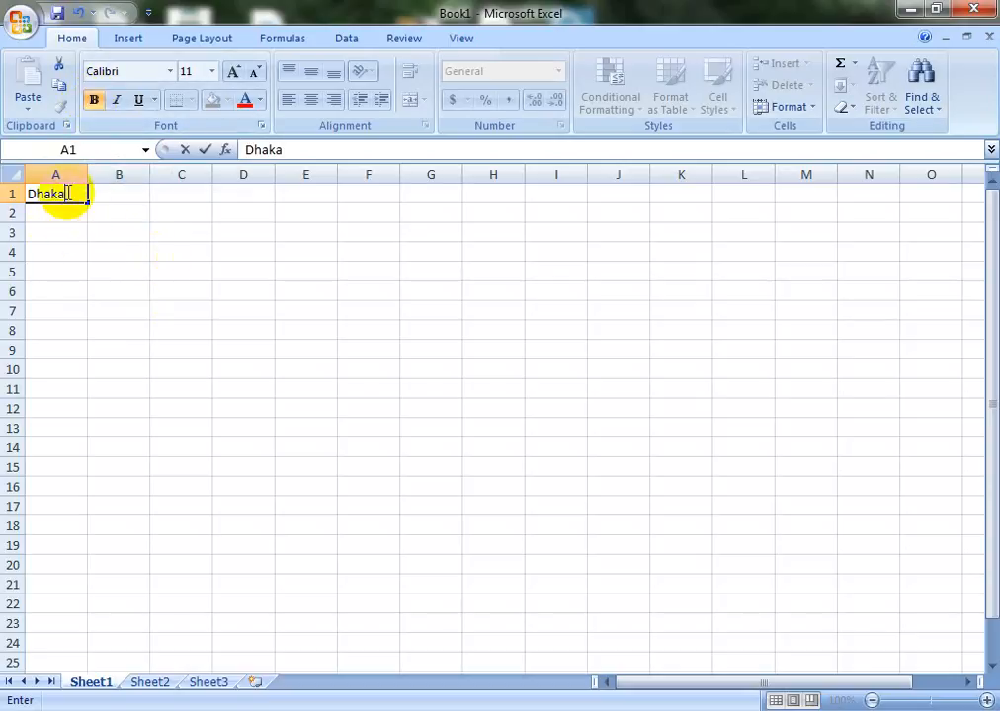
pyautogui.moveTo(67, 194); pyautogui.dragTo(16, 192)
pyautogui.click(96, 100)
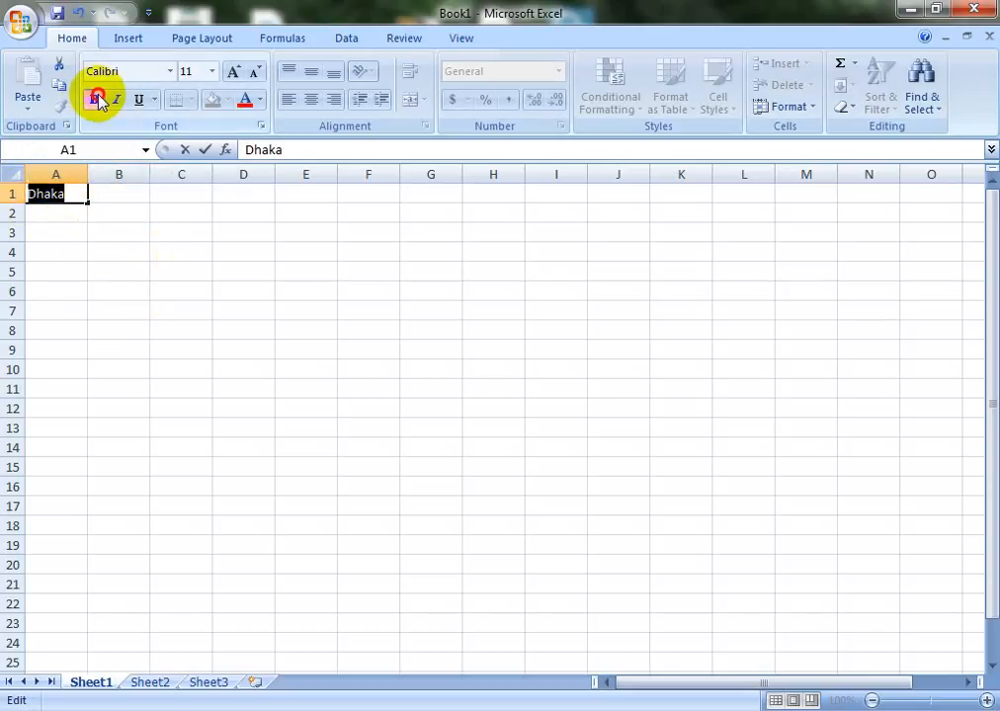
pyautogui.click(78, 254)
pyautogui.click(53, 194)
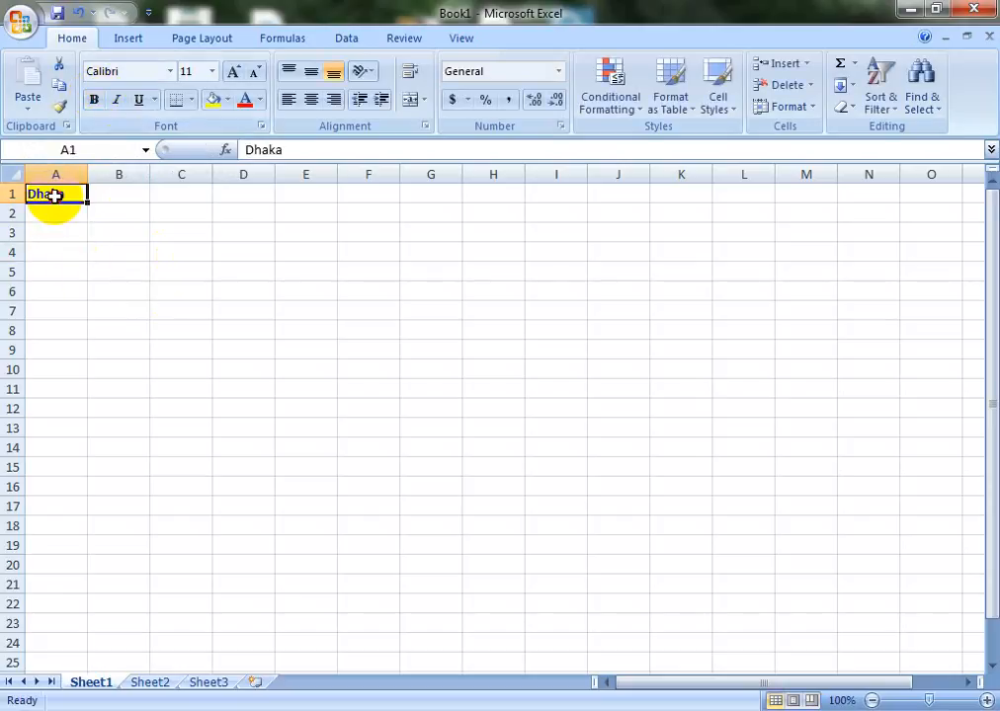
# Apply a single underline, then a double underline, to Dhaka in A1
pyautogui.click(139, 99)
pyautogui.click(46, 285)
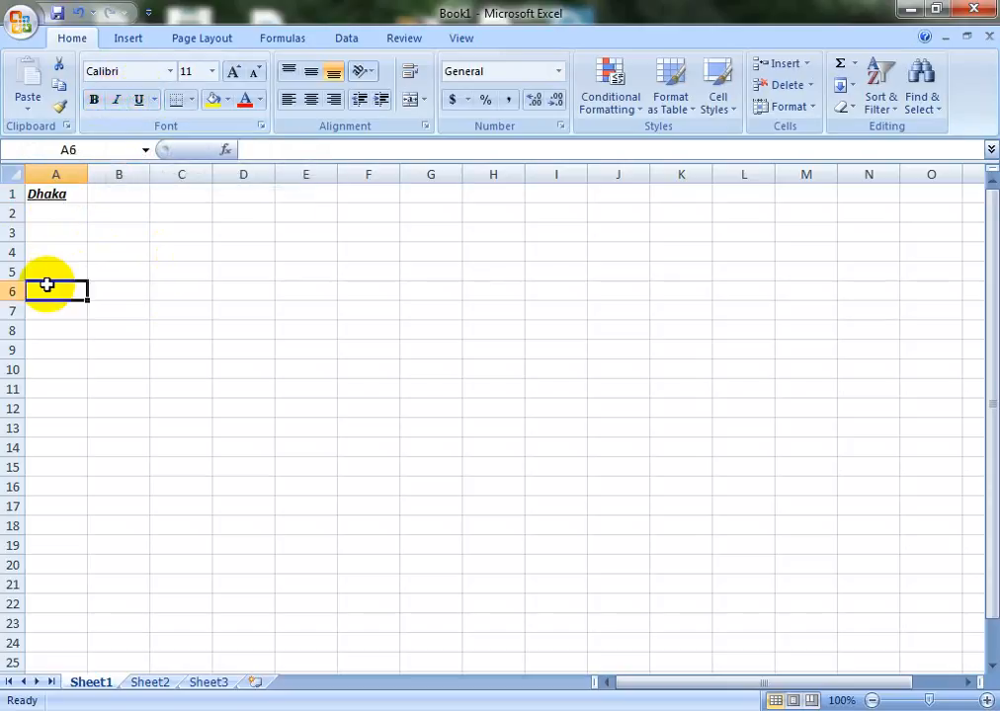
pyautogui.click(49, 193)
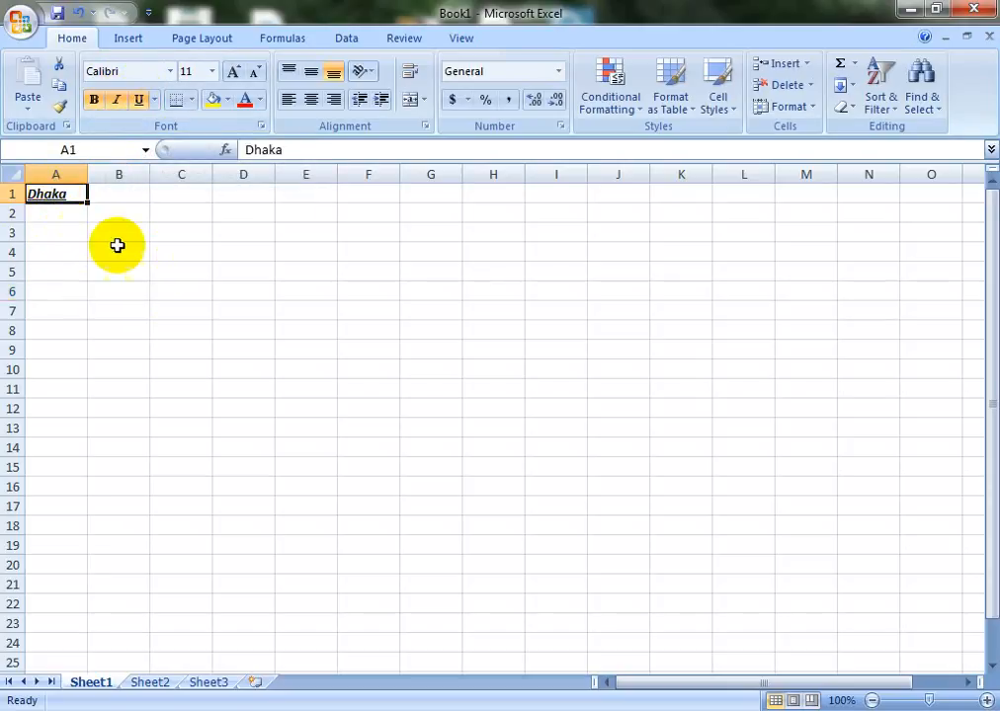
pyautogui.click(155, 100)
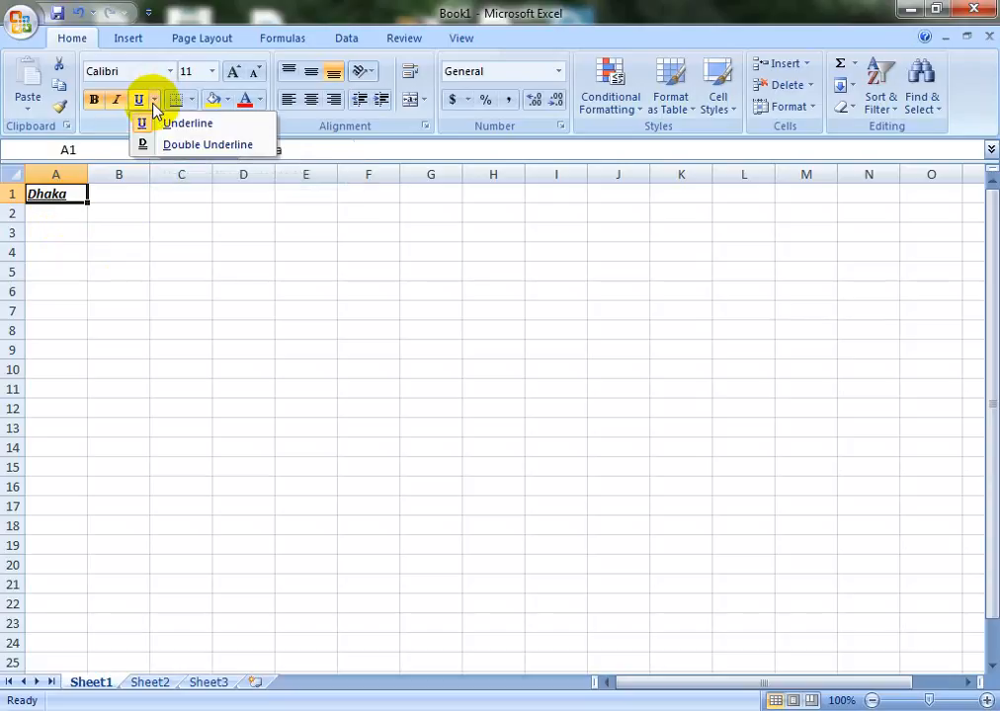
pyautogui.click(195, 146)
pyautogui.click(47, 235)
pyautogui.click(50, 195)
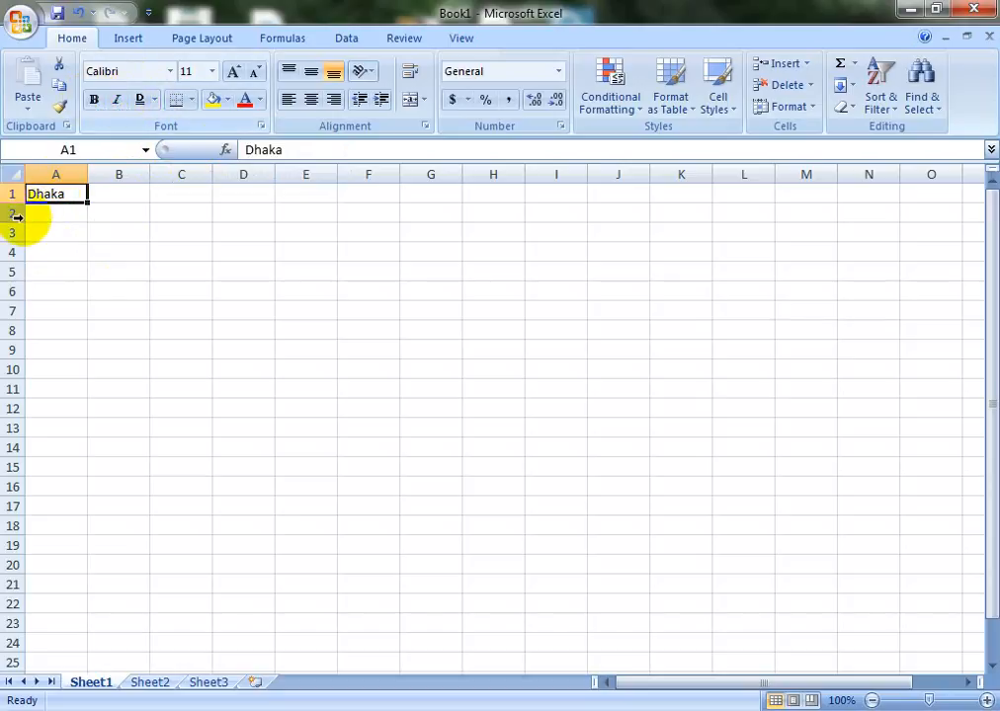
# Copy Dhaka from A1 and paste it into C3
pyautogui.click(59, 85)
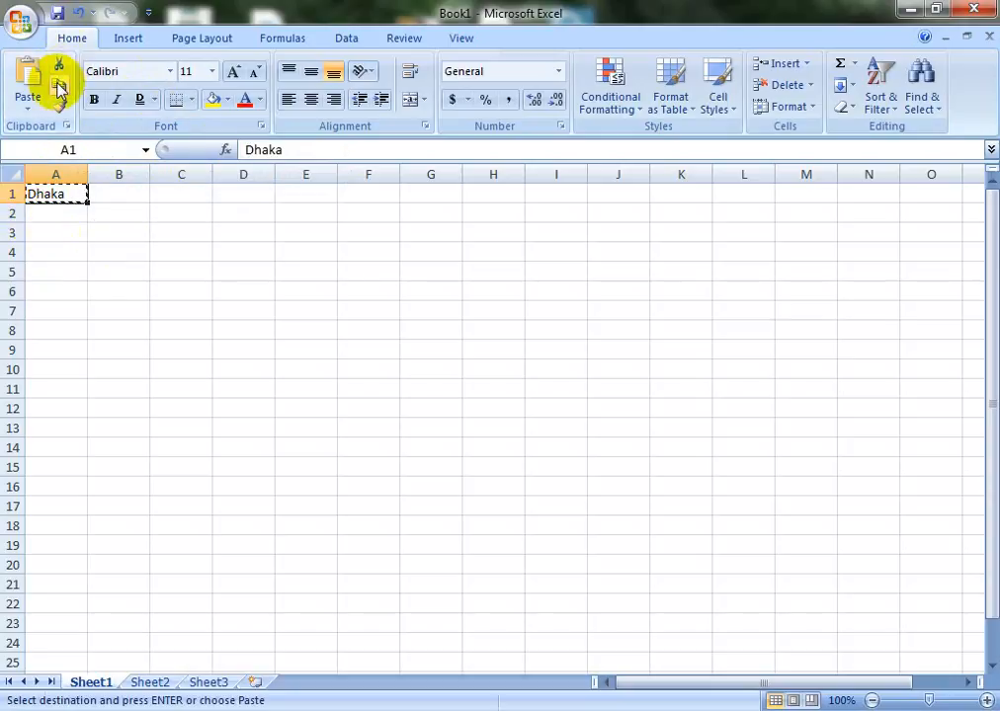
pyautogui.click(186, 231)
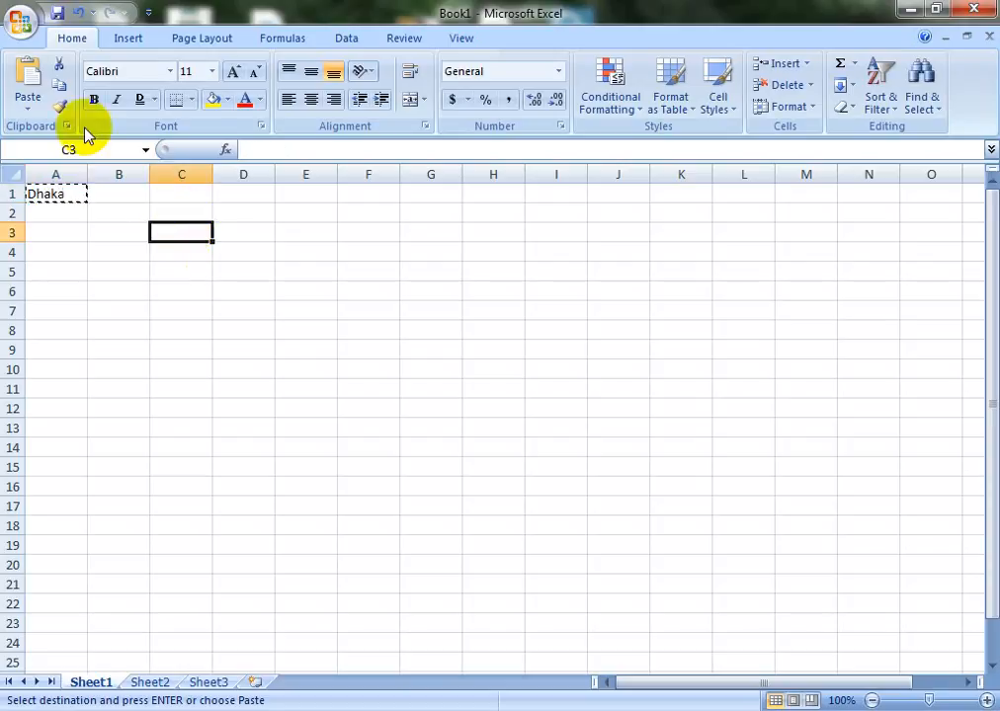
pyautogui.click(28, 79)
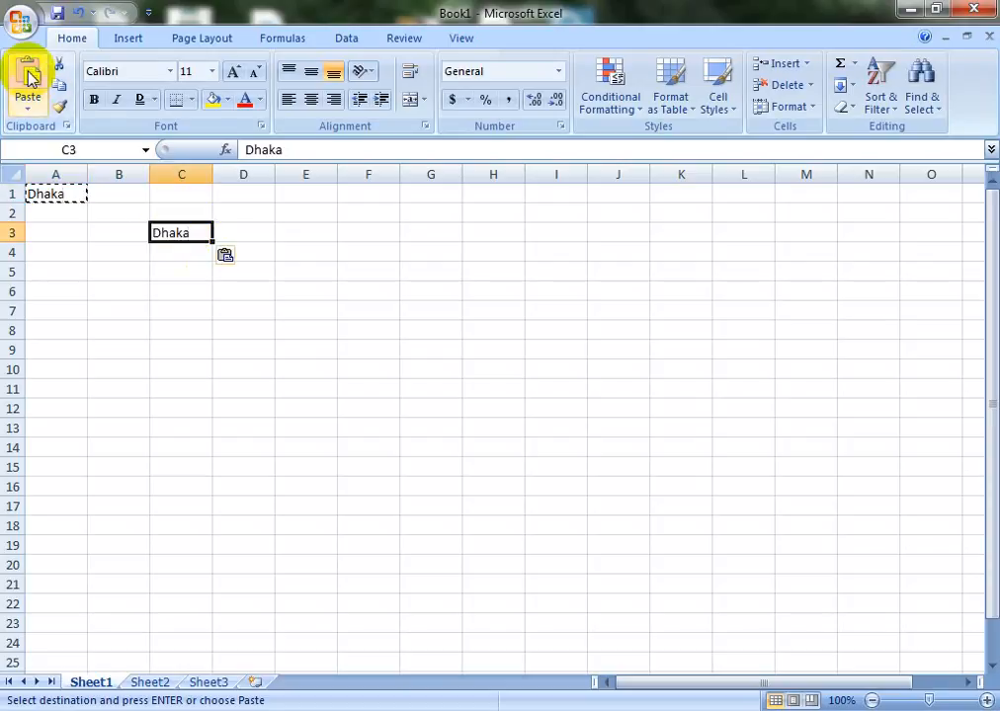
pyautogui.click(62, 249)
pyautogui.click(166, 235)
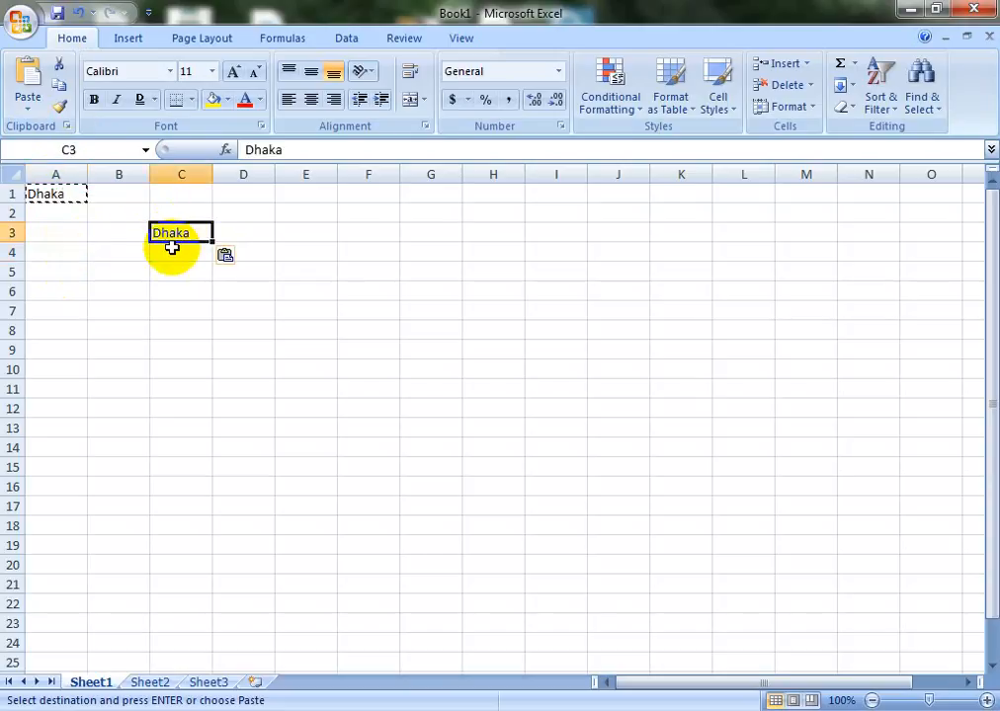
# Cut Dhaka from C3 and paste it into D5
pyautogui.click(60, 69)
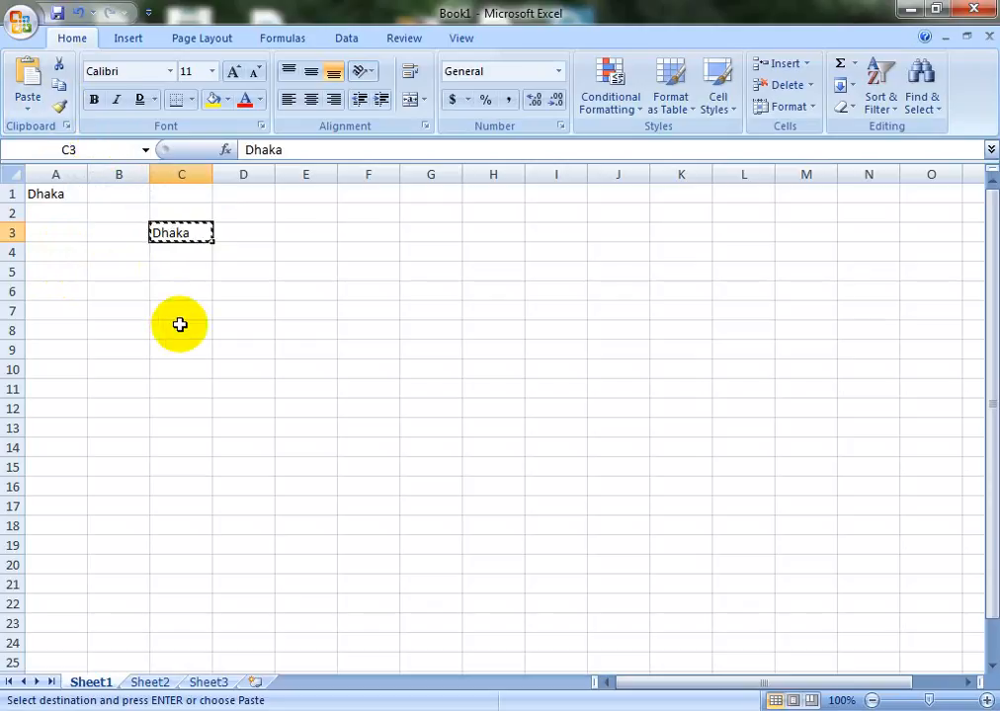
pyautogui.click(259, 274)
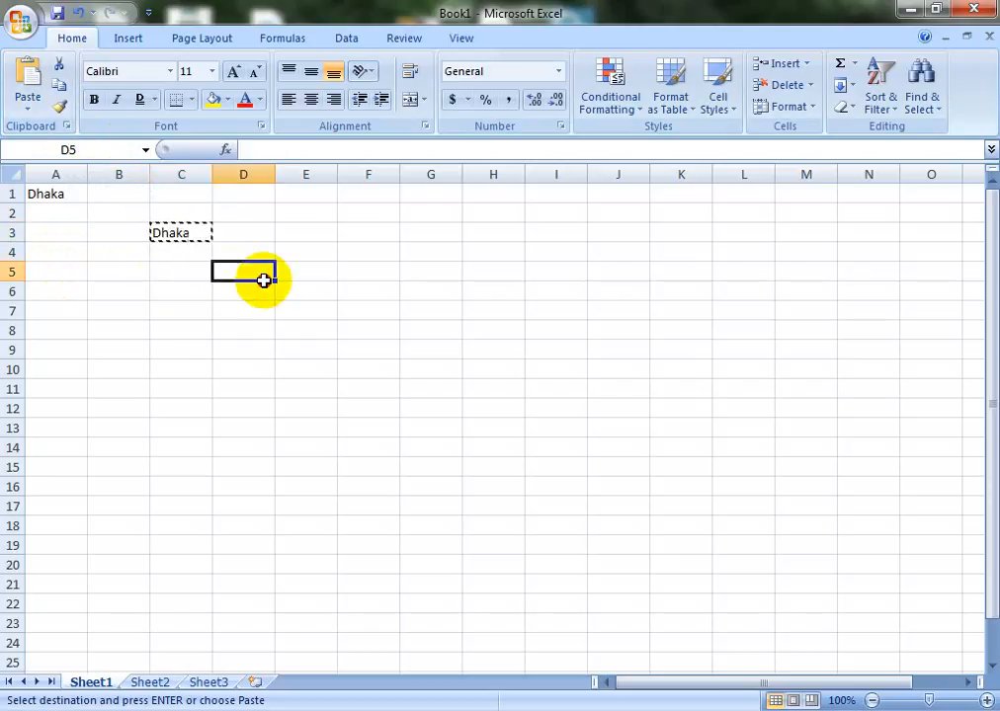
pyautogui.click(27, 77)
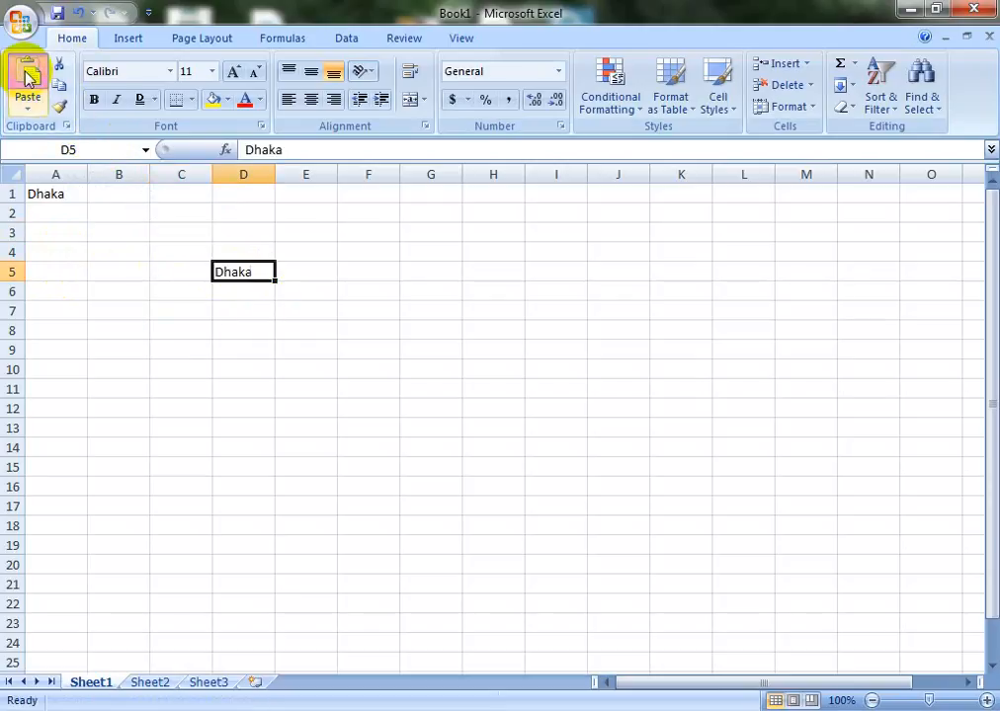
pyautogui.click(127, 286)
pyautogui.click(54, 196)
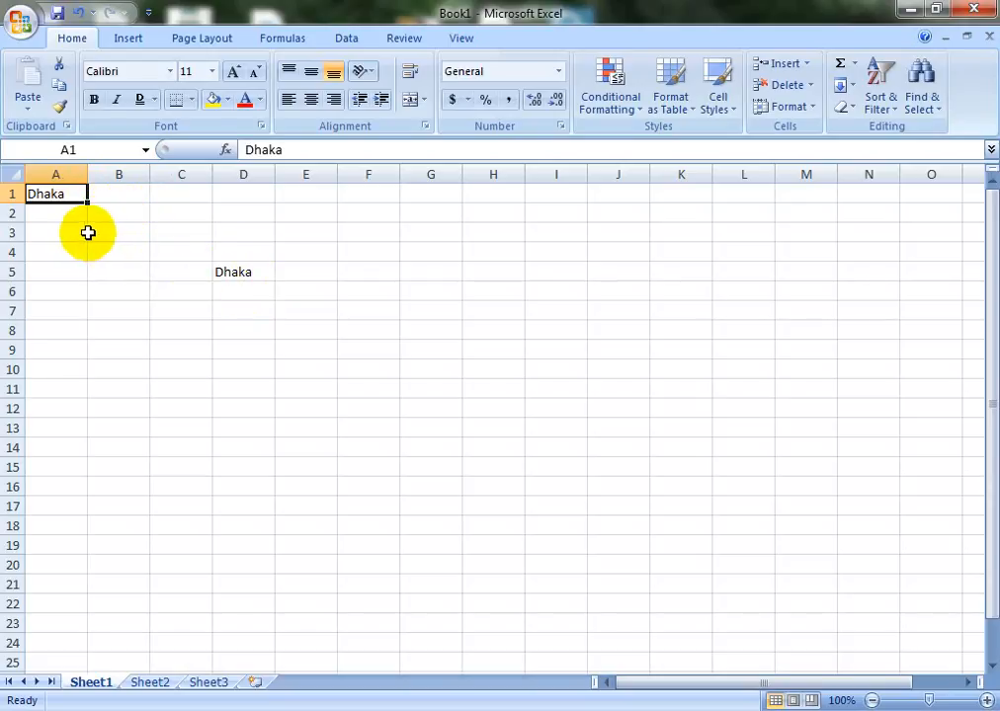
# Copy Dhaka from D5 into B5, then move it from B5 to D9
pyautogui.click(233, 272)
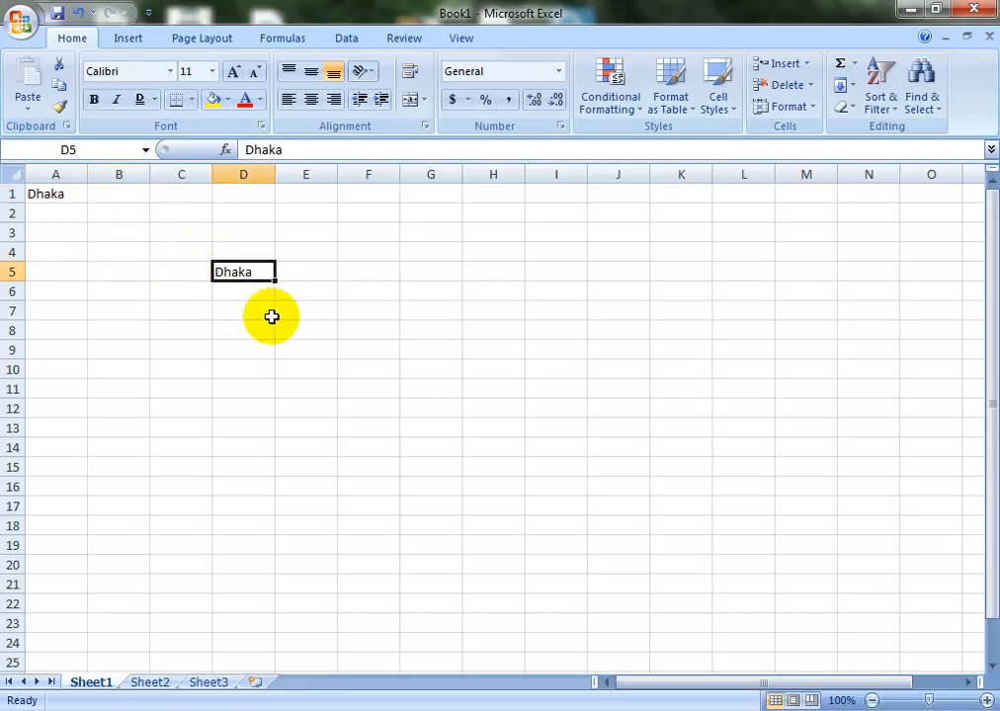
pyautogui.hotkey('ctrl', 'c')
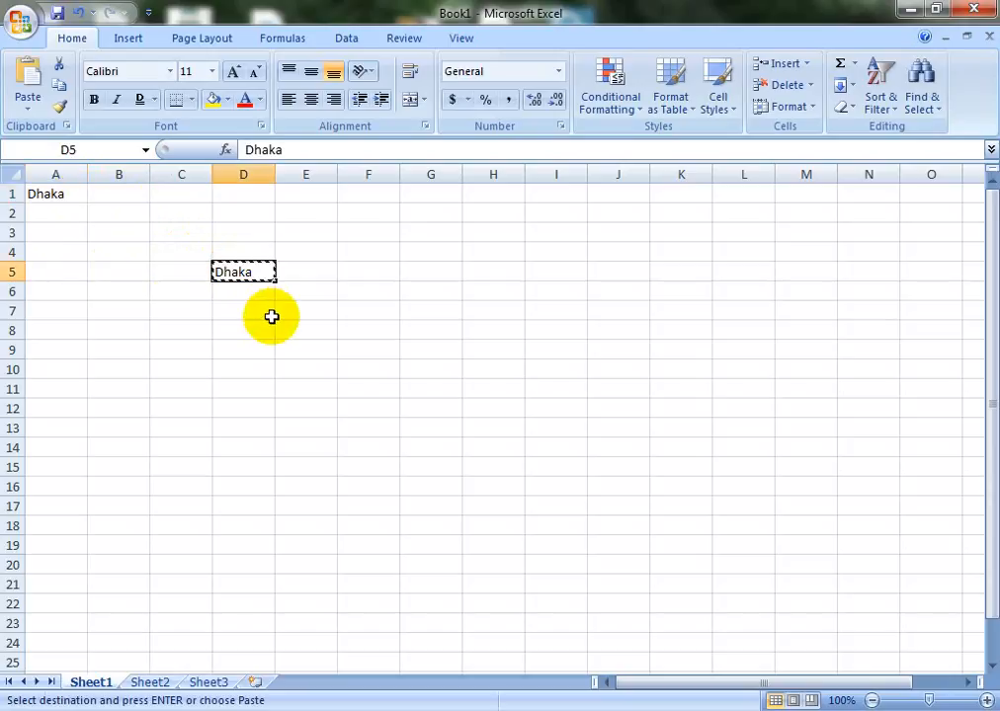
pyautogui.click(111, 269)
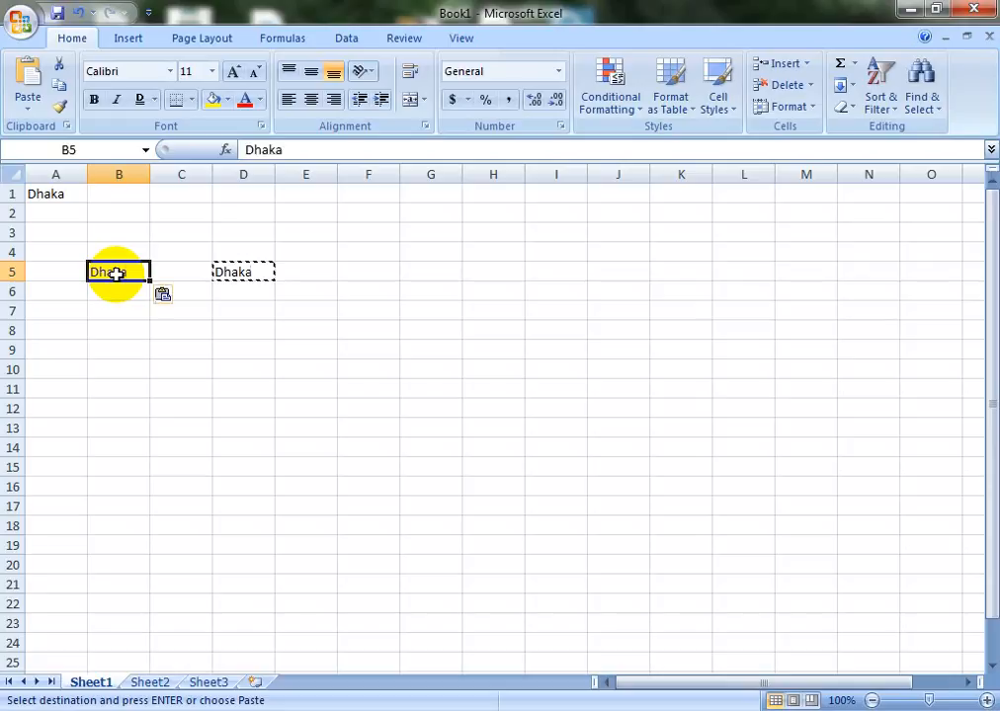
pyautogui.click(111, 350)
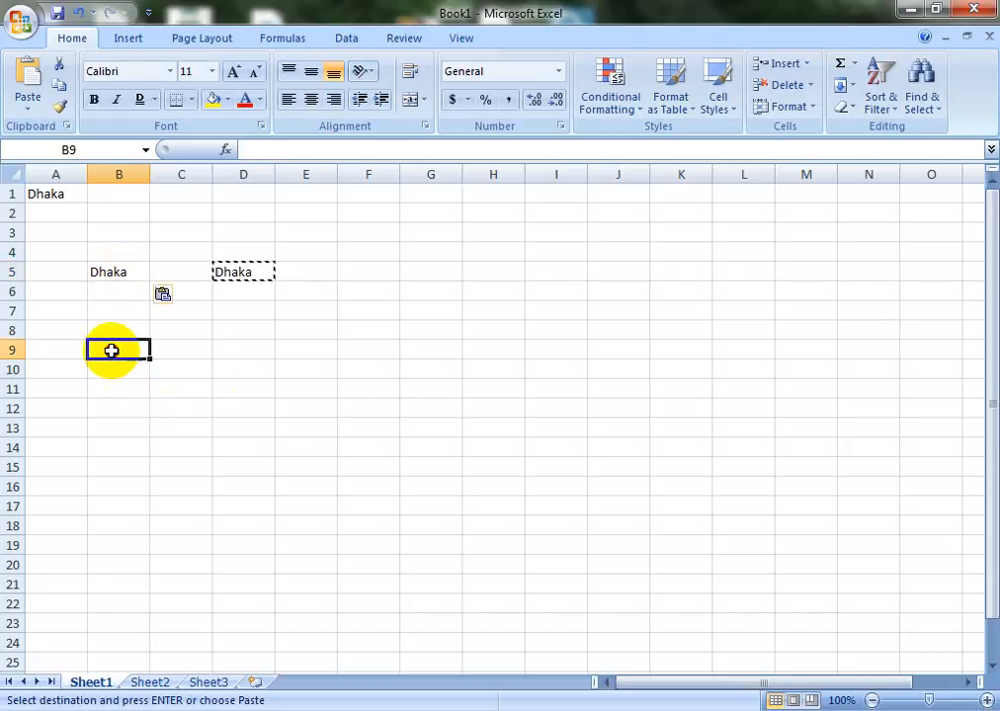
pyautogui.click(51, 253)
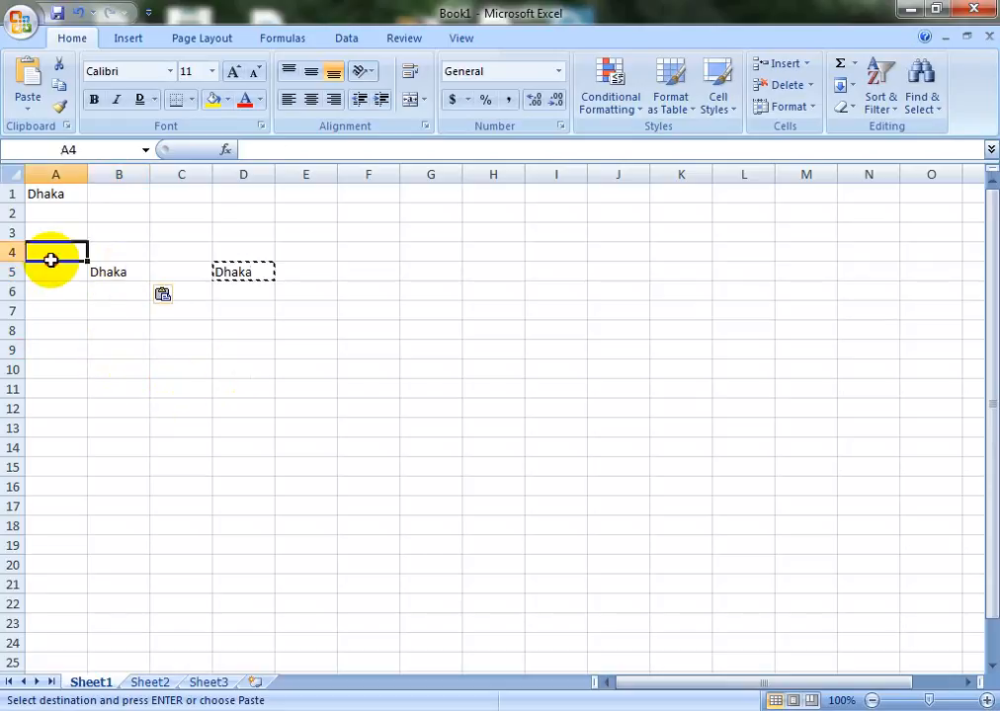
pyautogui.click(106, 272)
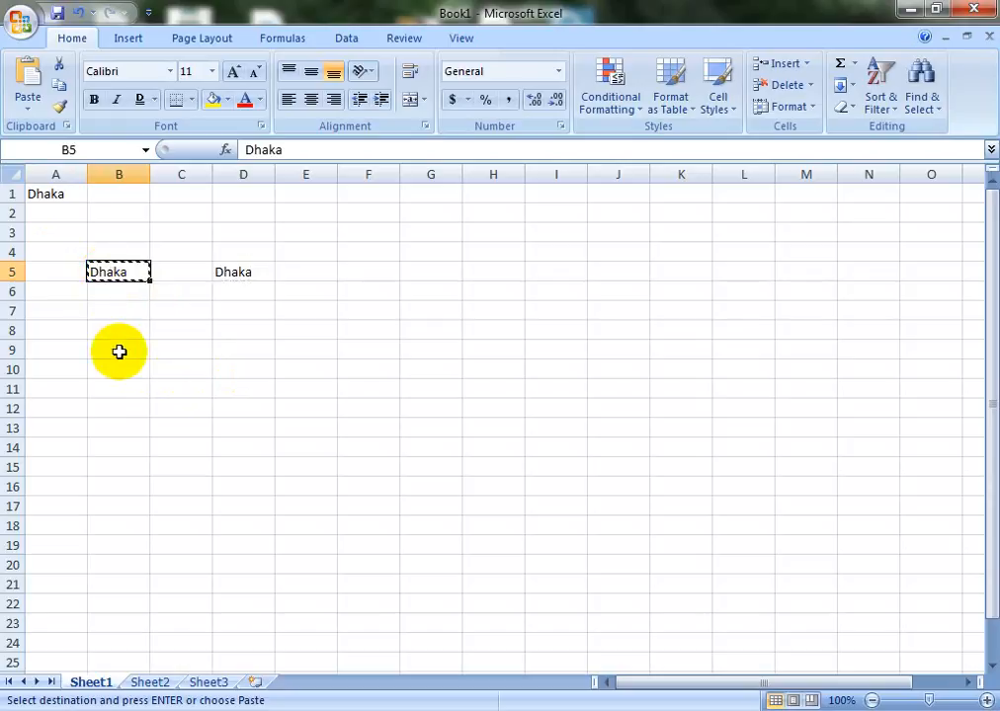
pyautogui.click(245, 343)
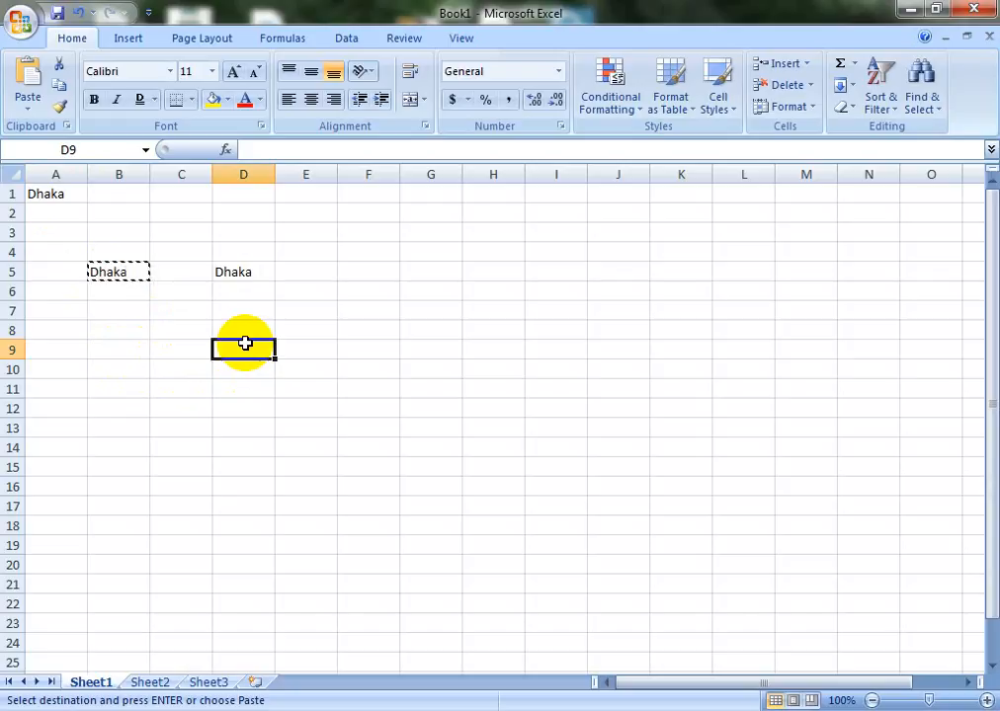
pyautogui.hotkey('ctrl', 'v')
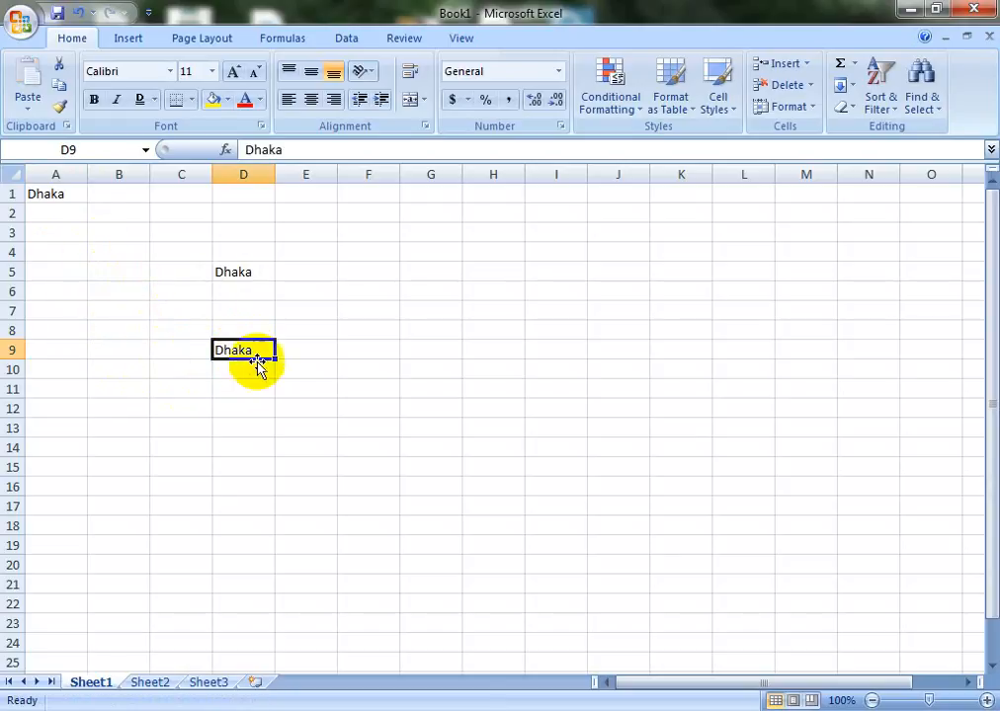
# Make Dhaka in A1 green at 48 pt and autofit column A to it
pyautogui.click(63, 195)
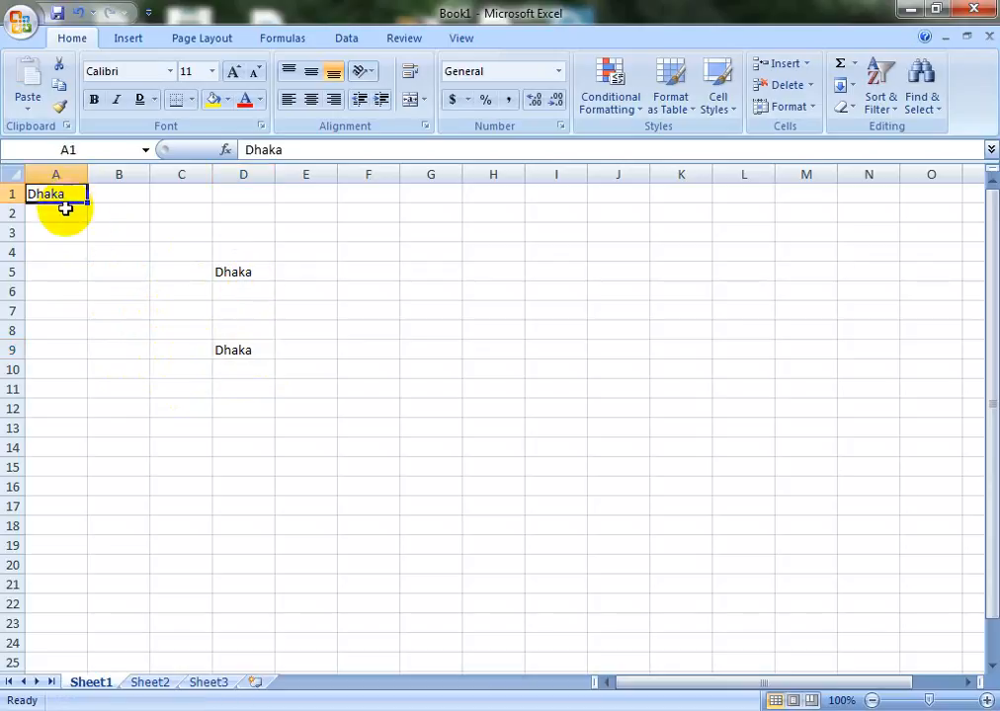
pyautogui.click(260, 100)
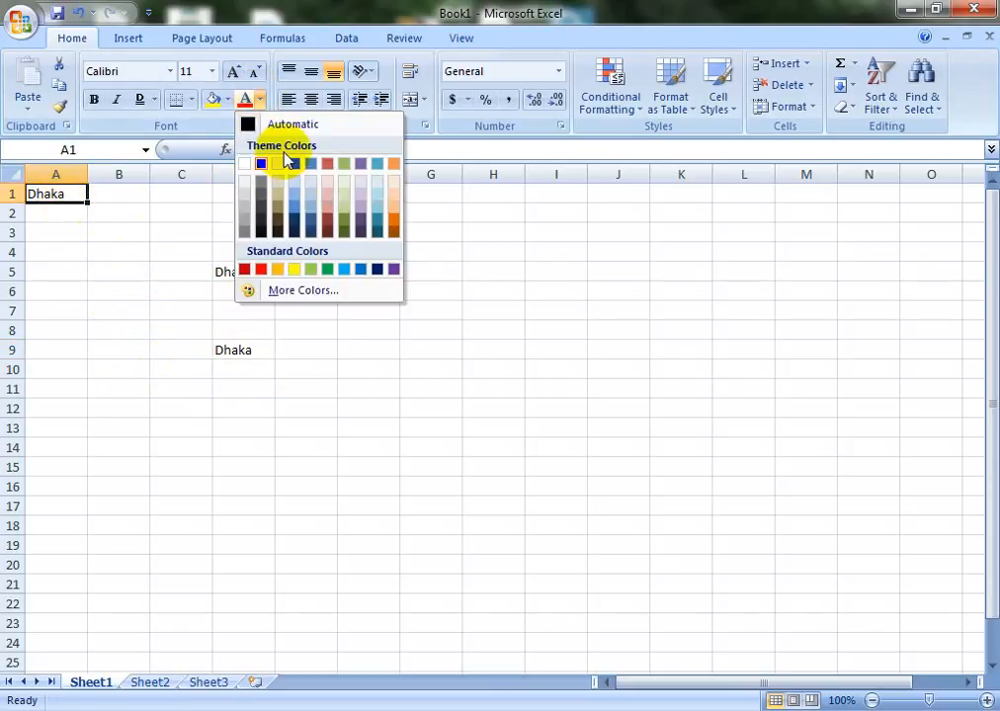
pyautogui.click(328, 274)
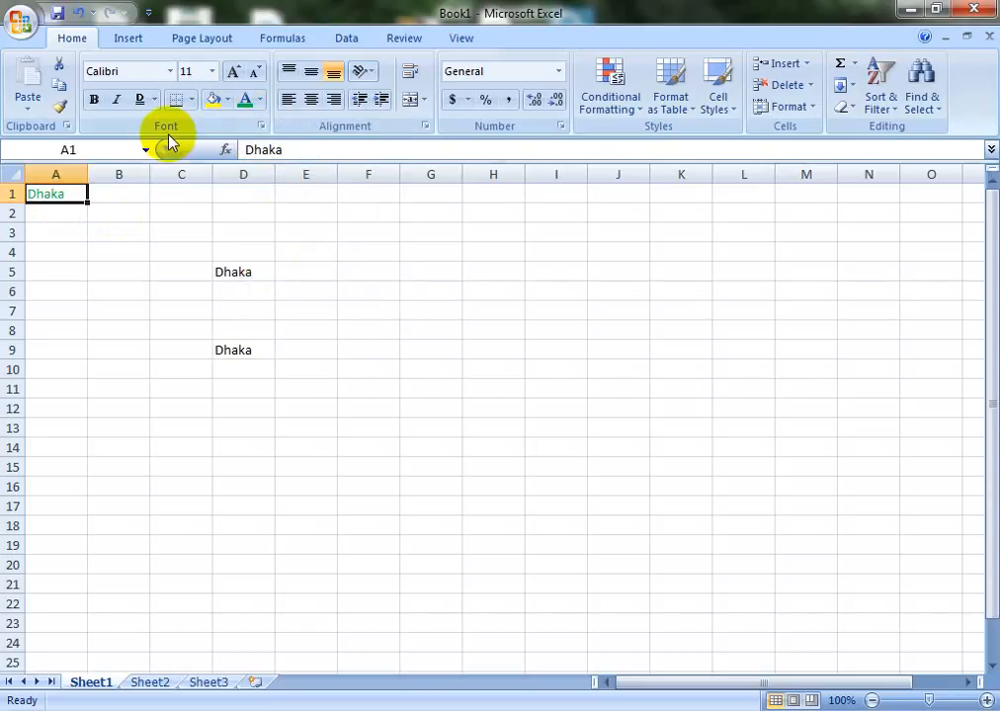
pyautogui.click(212, 73)
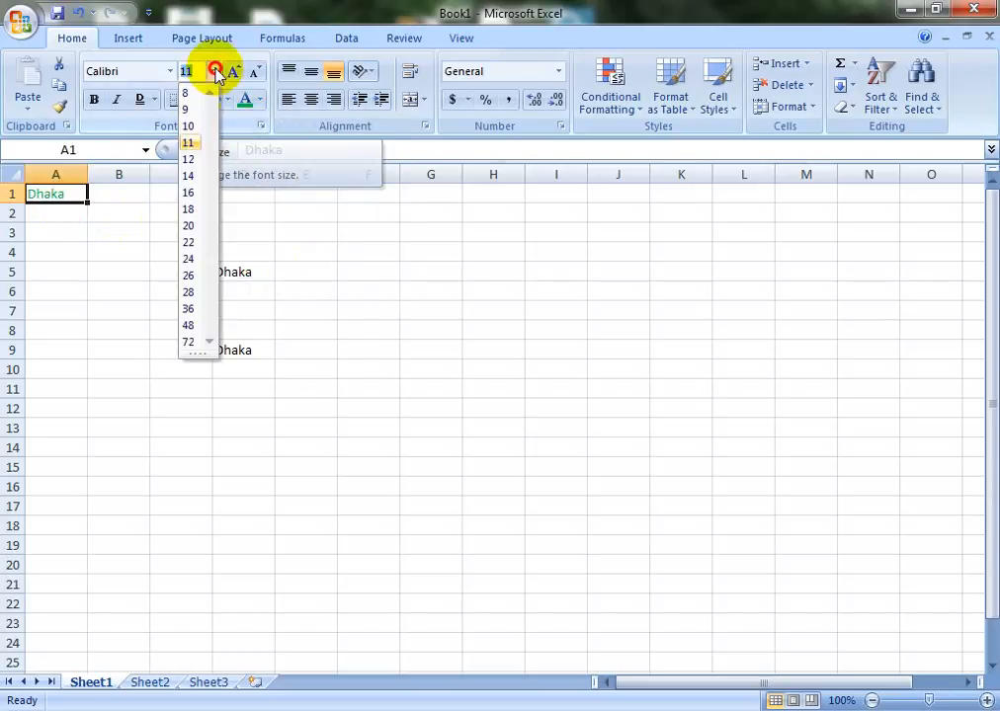
pyautogui.click(188, 329)
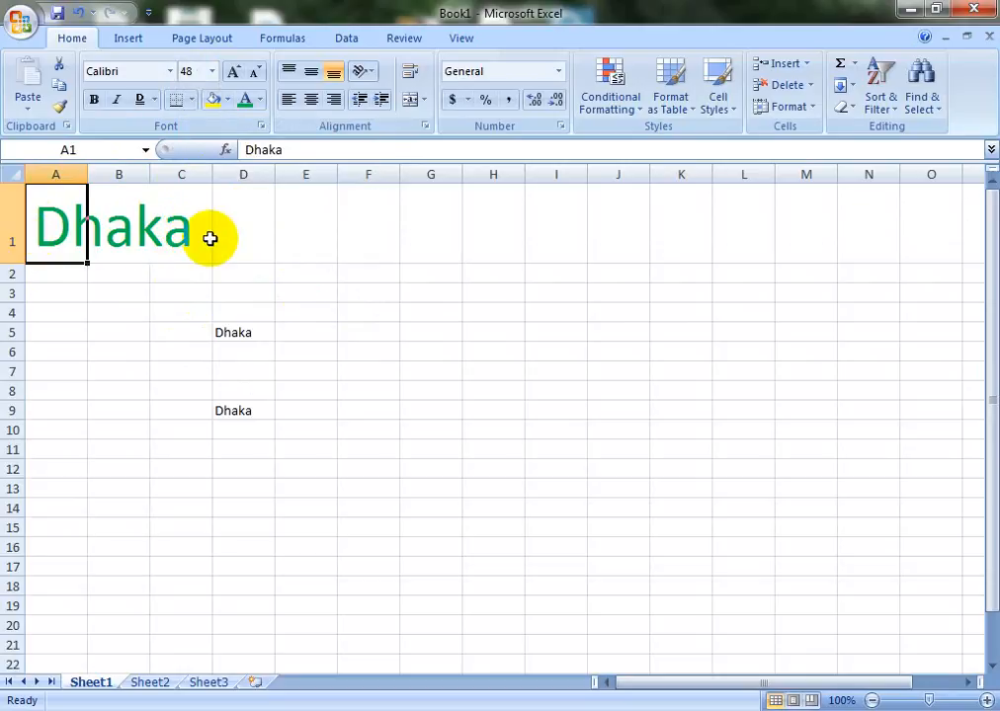
pyautogui.doubleClick(89, 174)
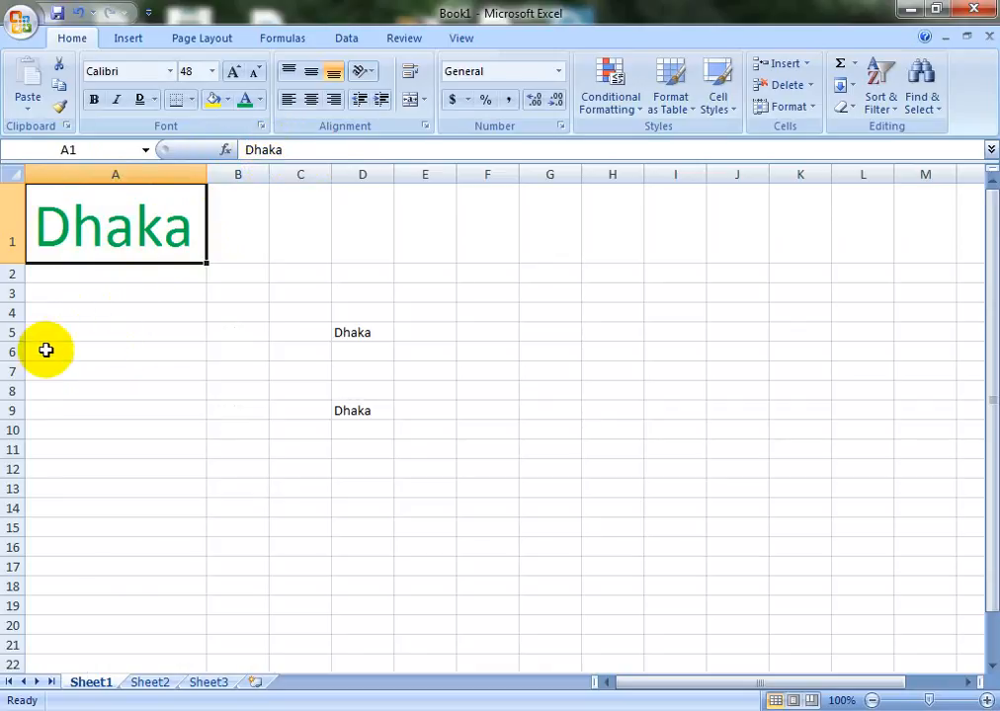
pyautogui.moveTo(45, 350); pyautogui.dragTo(663, 346)
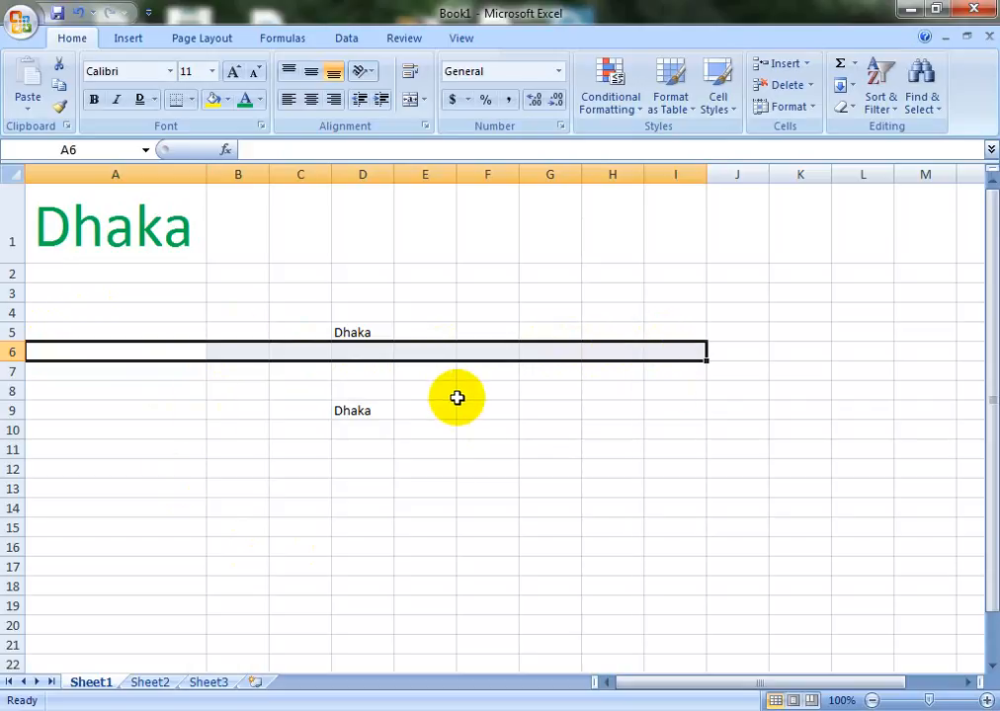
pyautogui.moveTo(460, 391); pyautogui.dragTo(488, 633)
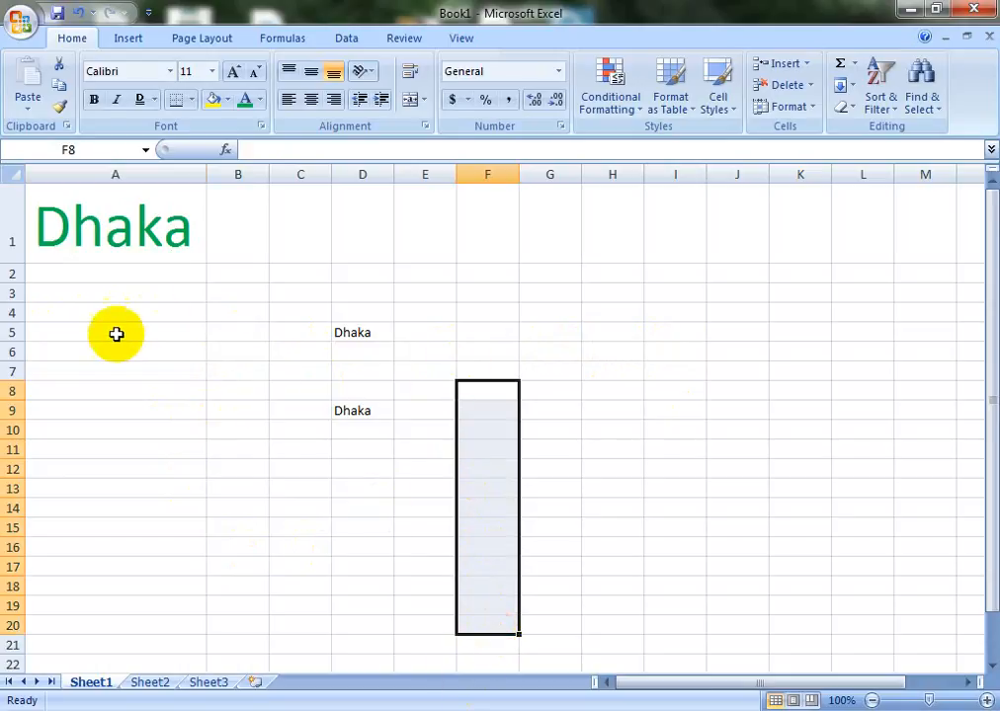
pyautogui.moveTo(115, 334); pyautogui.dragTo(714, 324)
pyautogui.moveTo(495, 252); pyautogui.dragTo(531, 633)
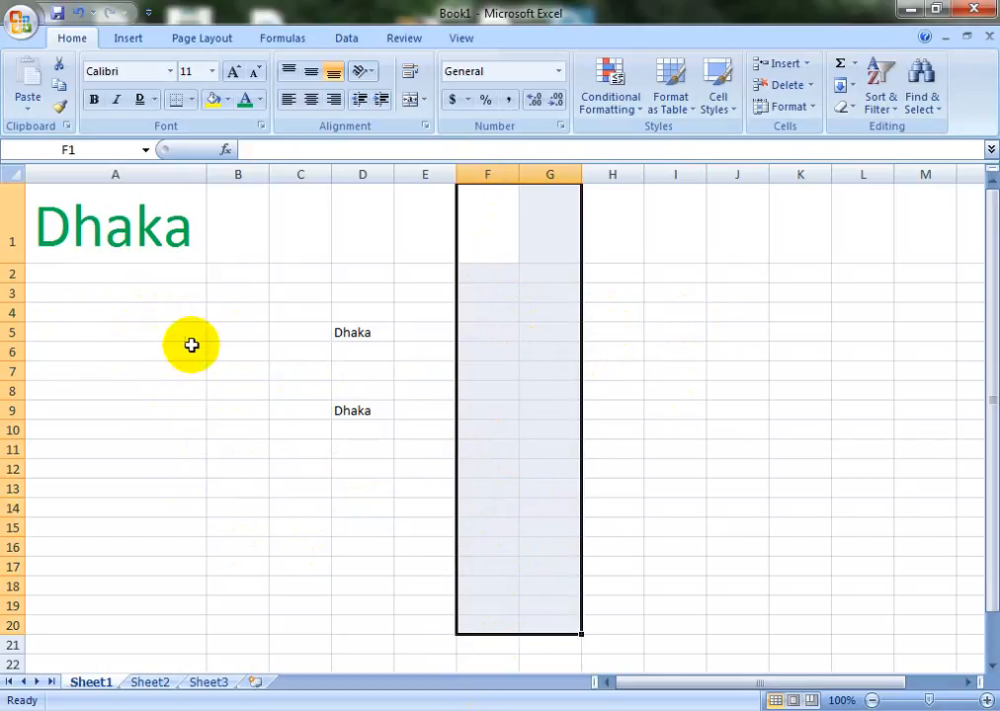
pyautogui.click(250, 354)
pyautogui.click(281, 343)
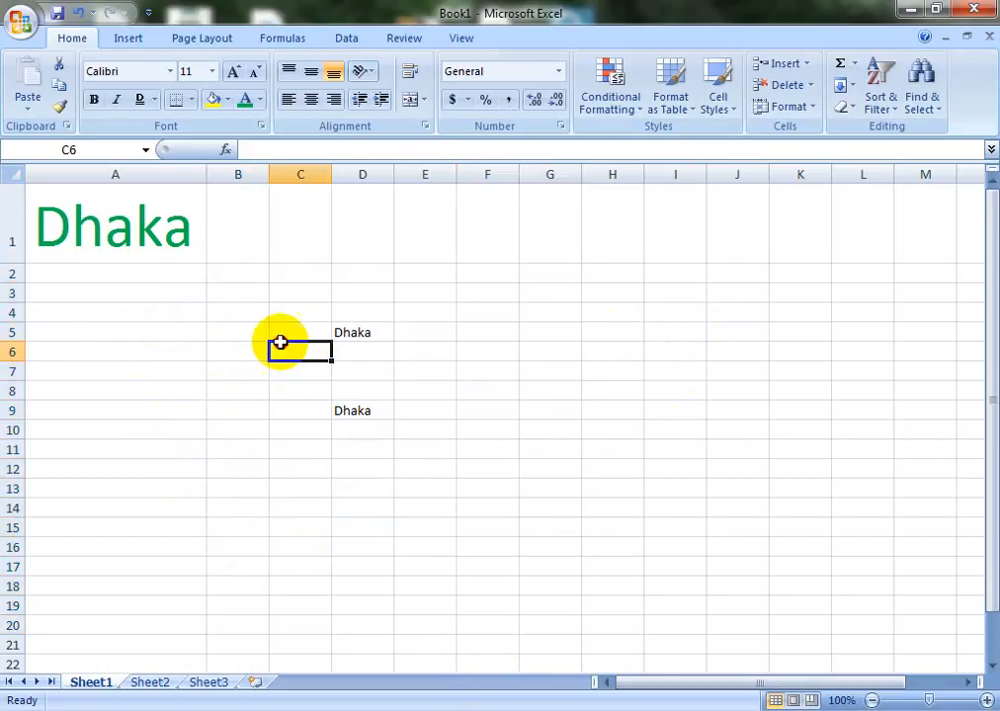
pyautogui.moveTo(277, 251); pyautogui.dragTo(292, 411)
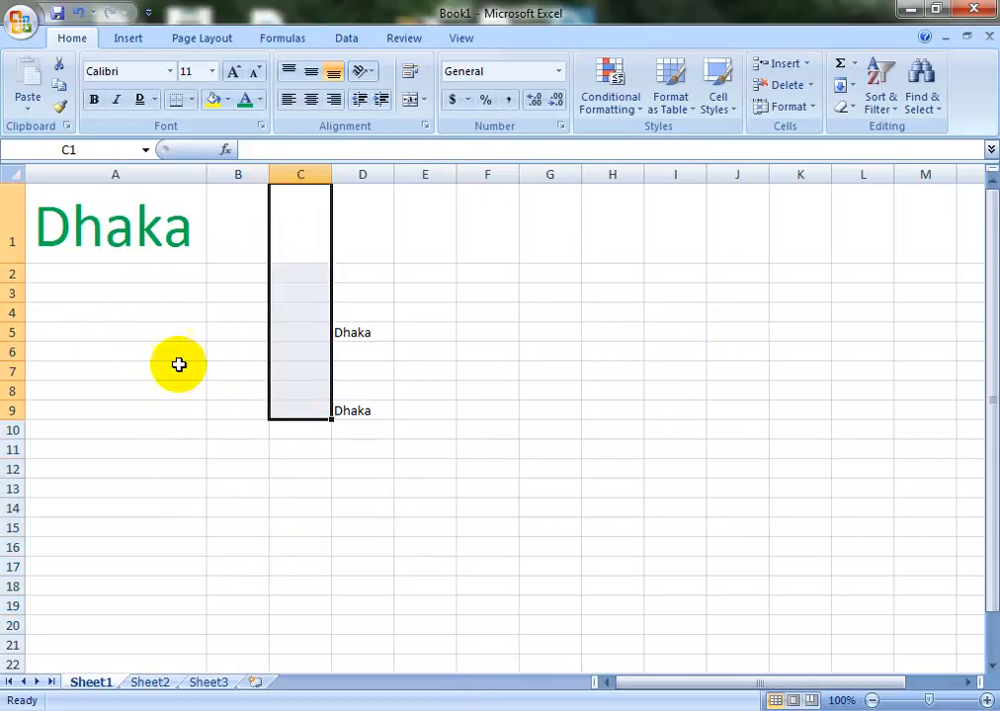
pyautogui.moveTo(179, 363); pyautogui.dragTo(308, 365)
pyautogui.moveTo(286, 271); pyautogui.dragTo(268, 457)
pyautogui.moveTo(12, 323); pyautogui.dragTo(278, 350)
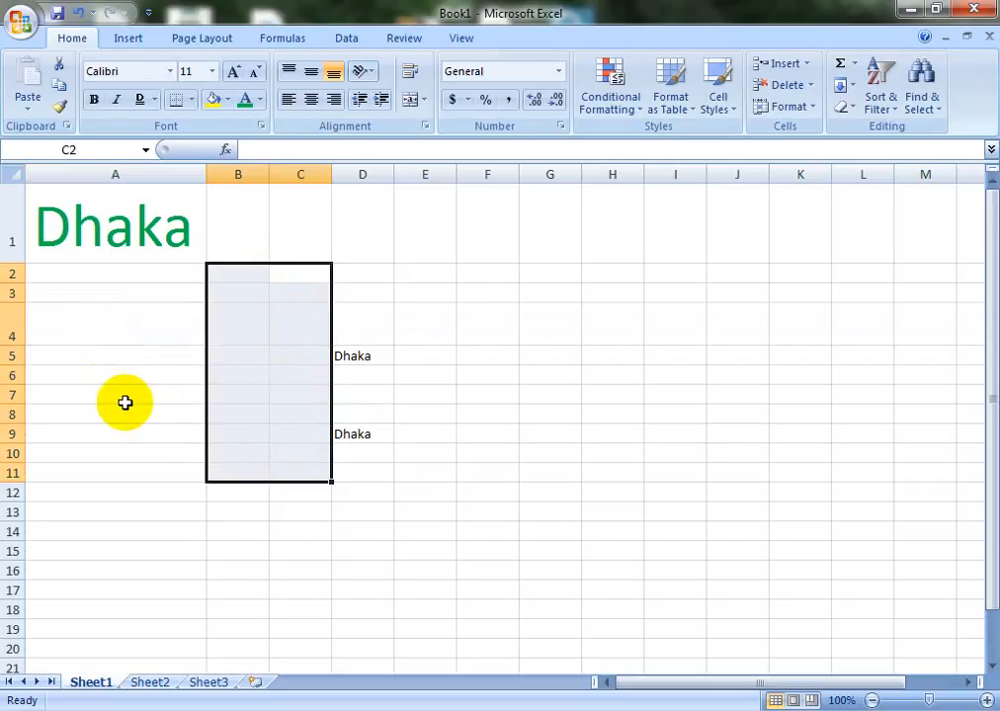
pyautogui.hotkey('ctrl', 'z')
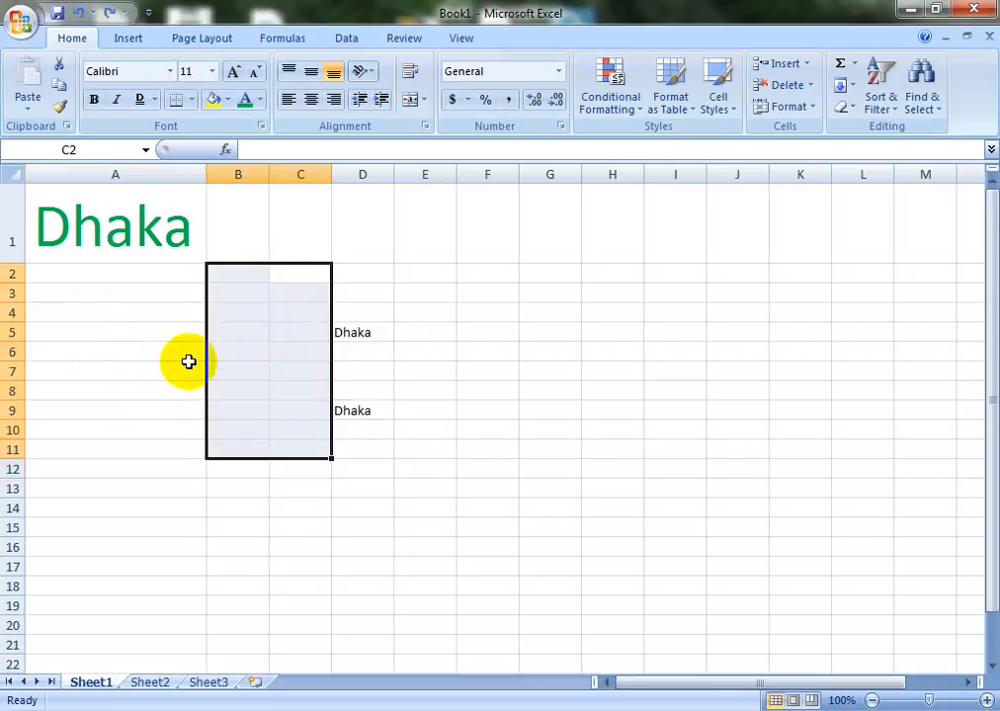
pyautogui.click(265, 353)
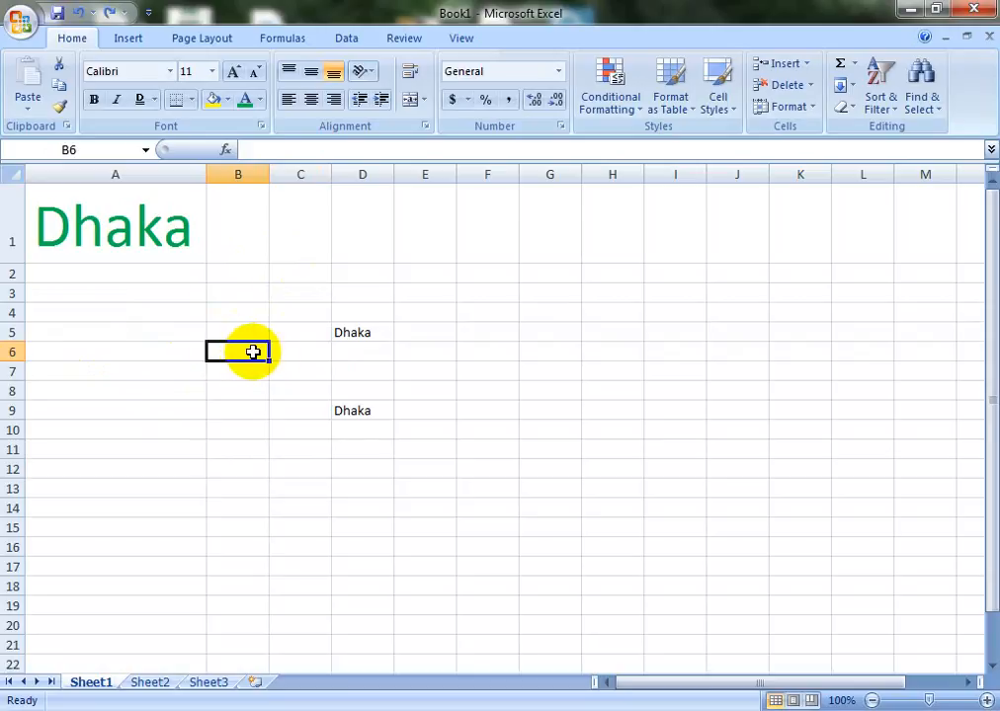
pyautogui.click(115, 224)
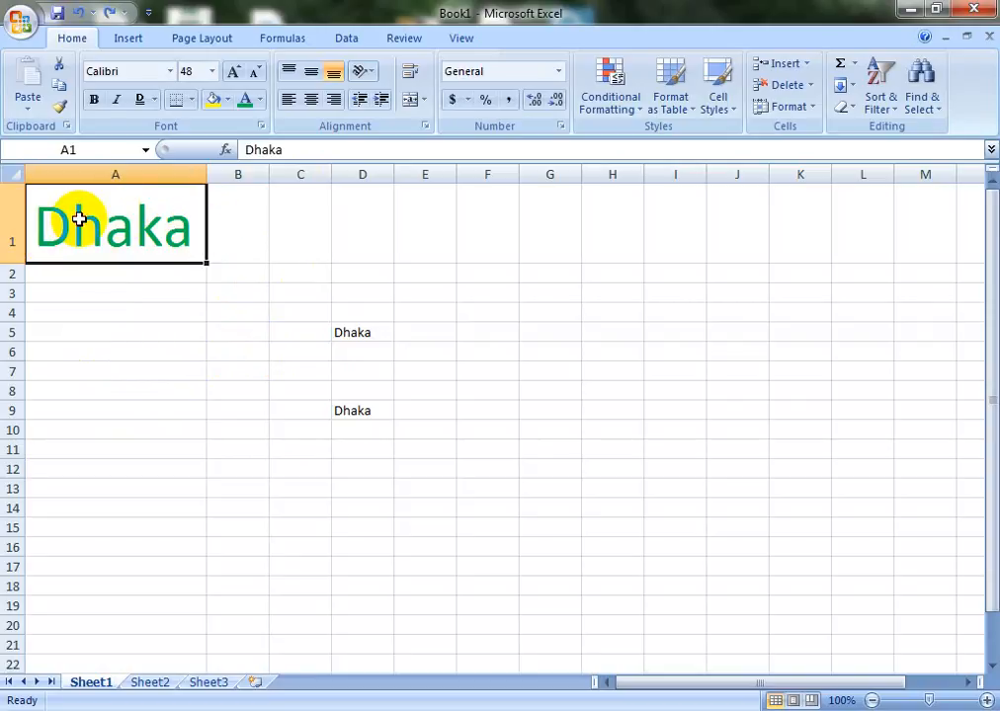
# Edit the A1 heading to read 'I live inDhaka' and select cells A1 through D1
pyautogui.doubleClick(79, 219)
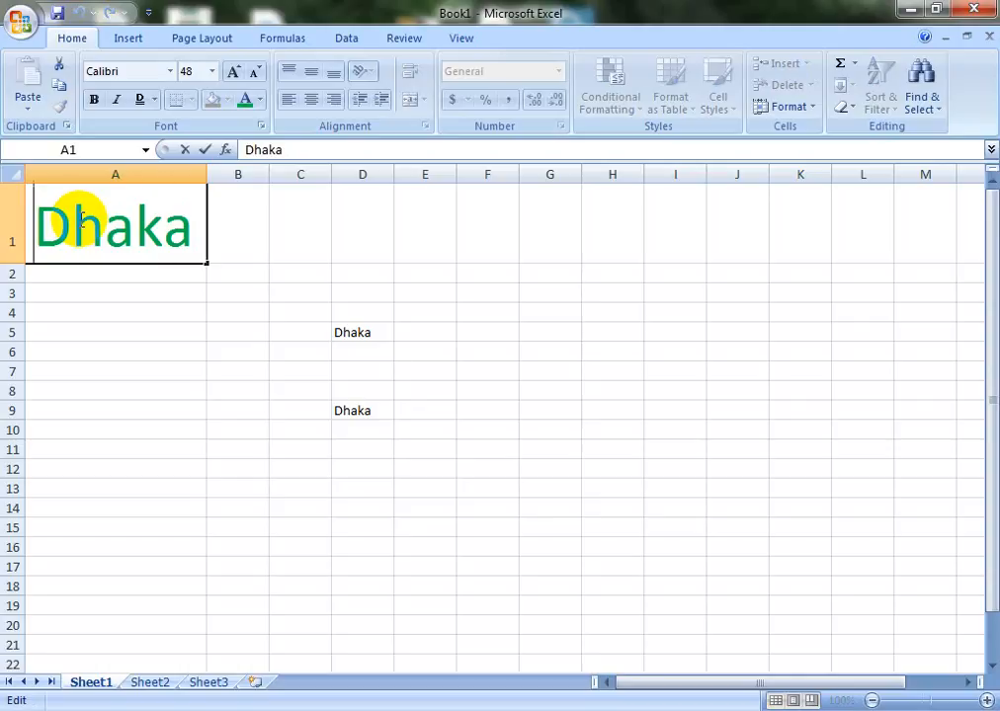
pyautogui.write('I live ')
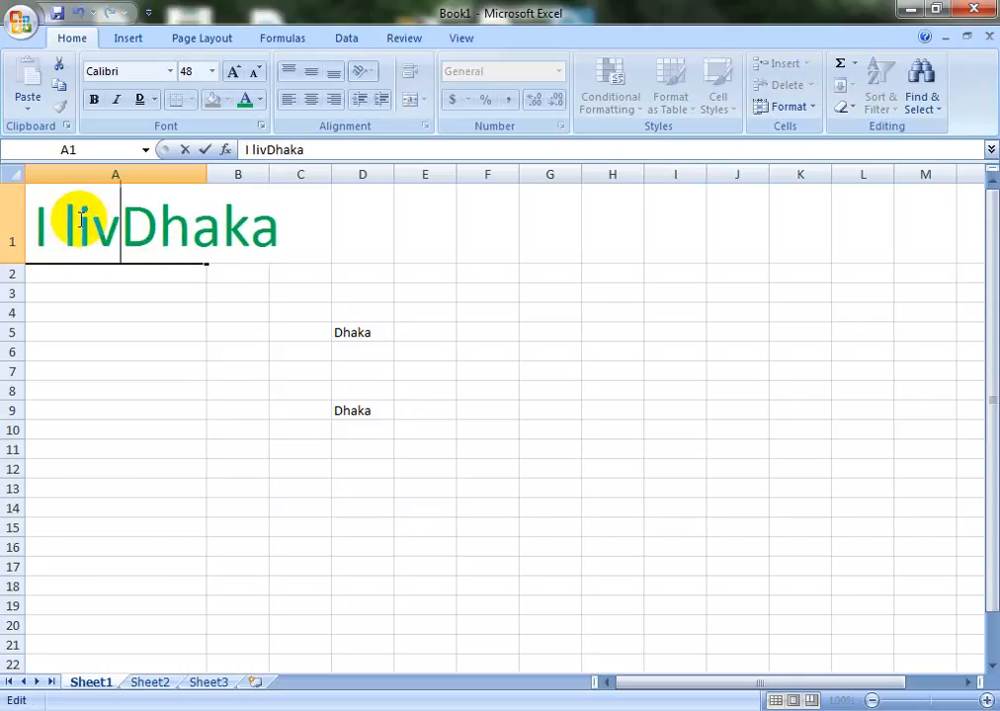
pyautogui.write('in')
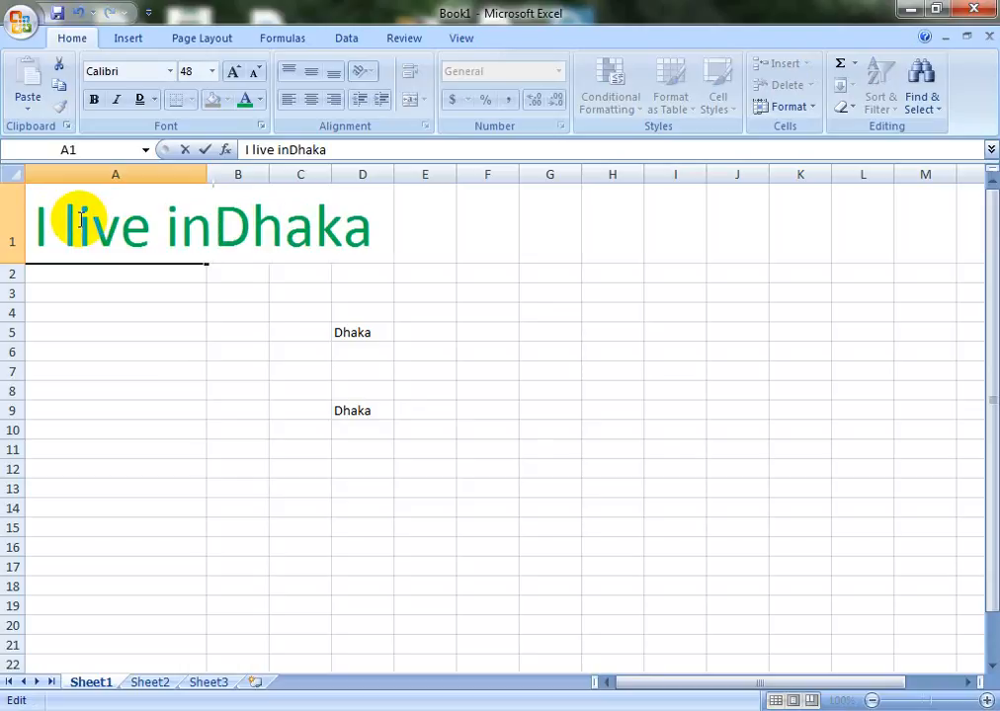
pyautogui.write('d')
pyautogui.press('BackSpace')
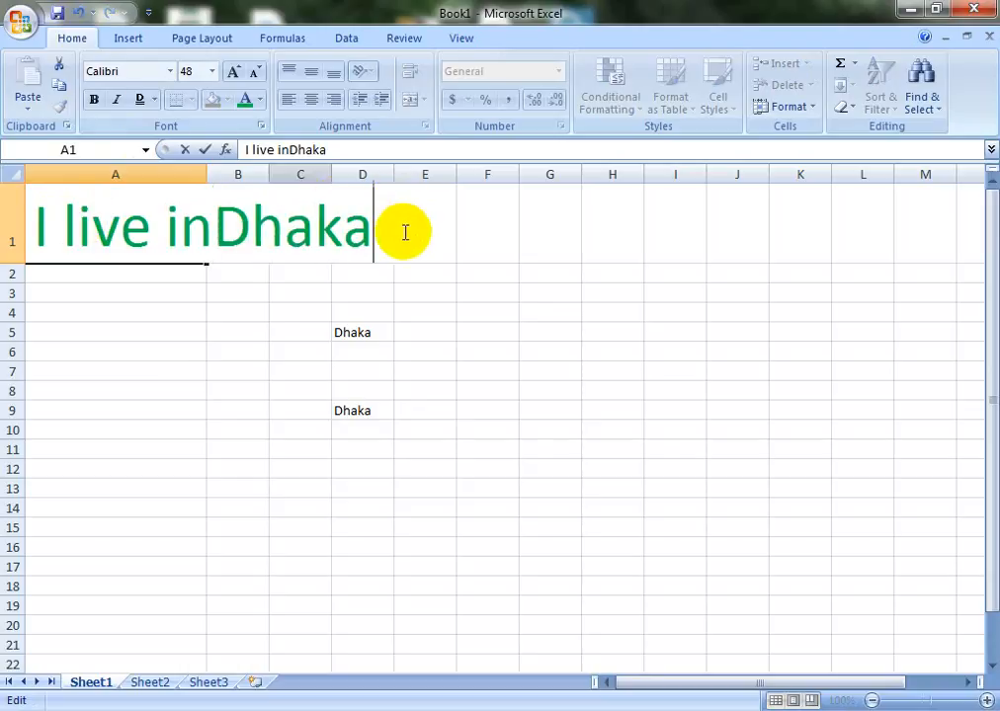
pyautogui.moveTo(394, 226); pyautogui.dragTo(45, 234)
pyautogui.click(132, 386)
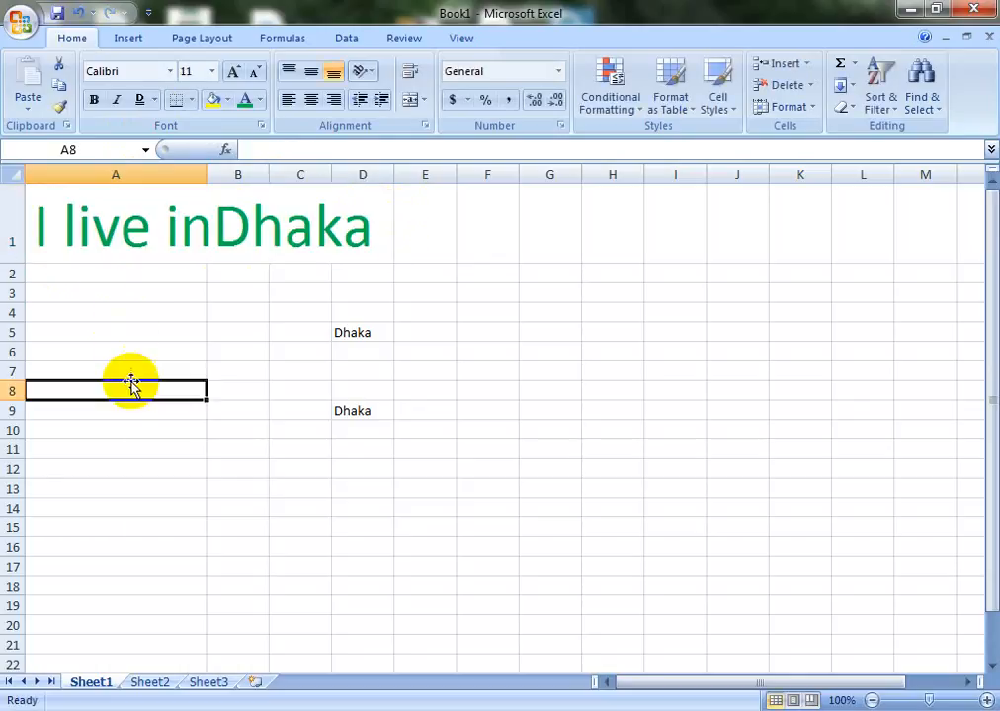
pyautogui.click(136, 226)
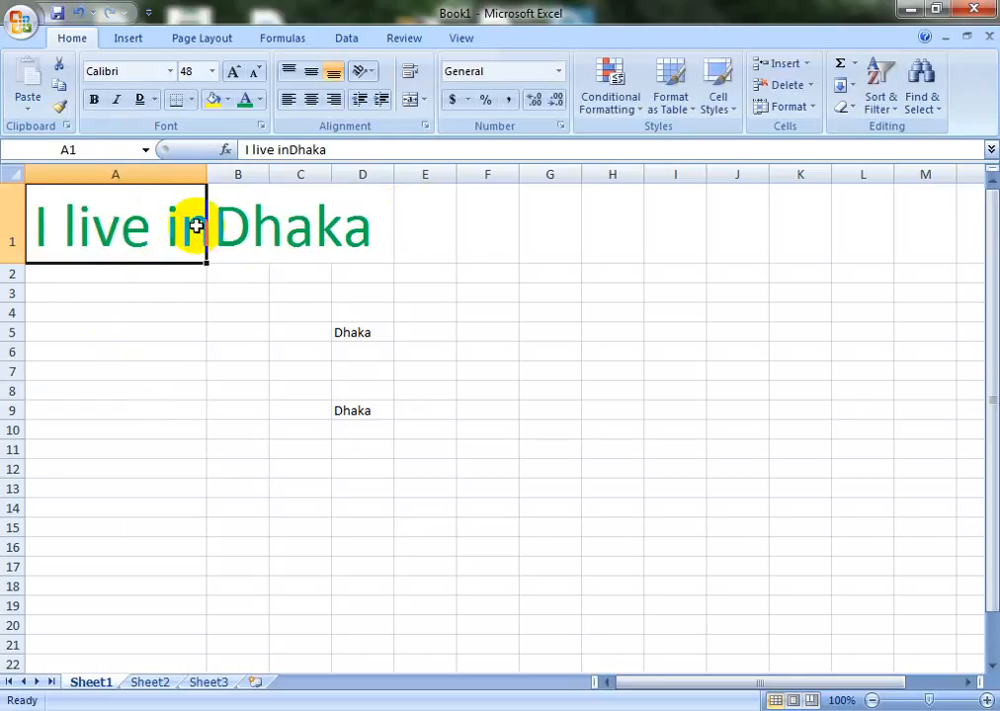
pyautogui.moveTo(196, 226); pyautogui.dragTo(362, 227)
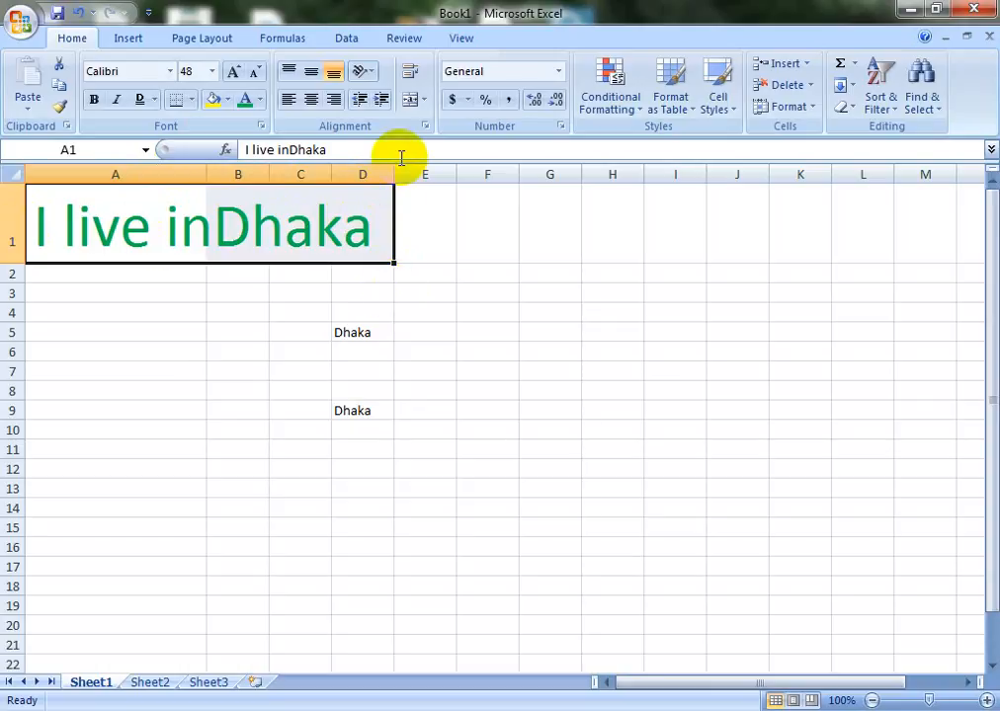
# Merge and centre A1:D1, give it an Aqua fill, and make the heading text red
pyautogui.click(424, 102)
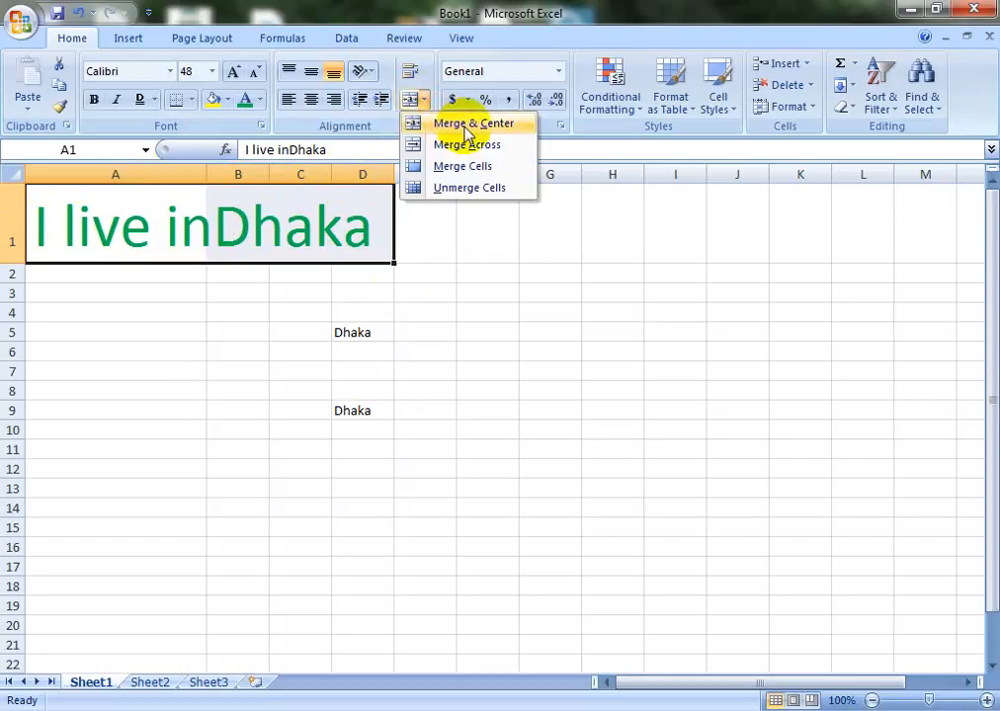
pyautogui.click(451, 126)
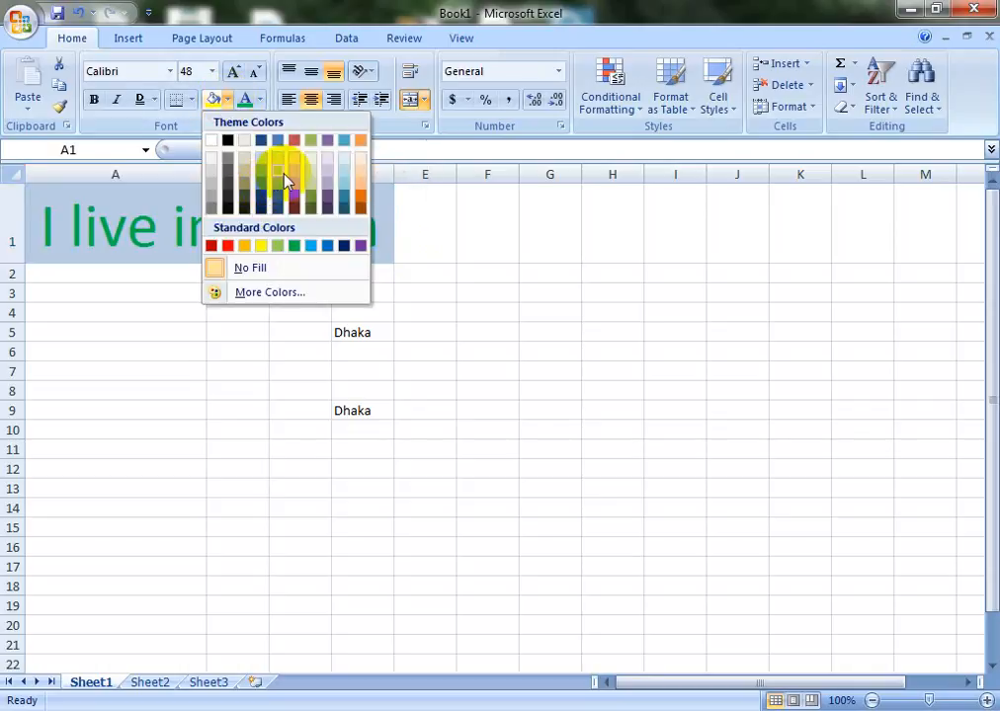
pyautogui.click(344, 190)
pyautogui.click(262, 100)
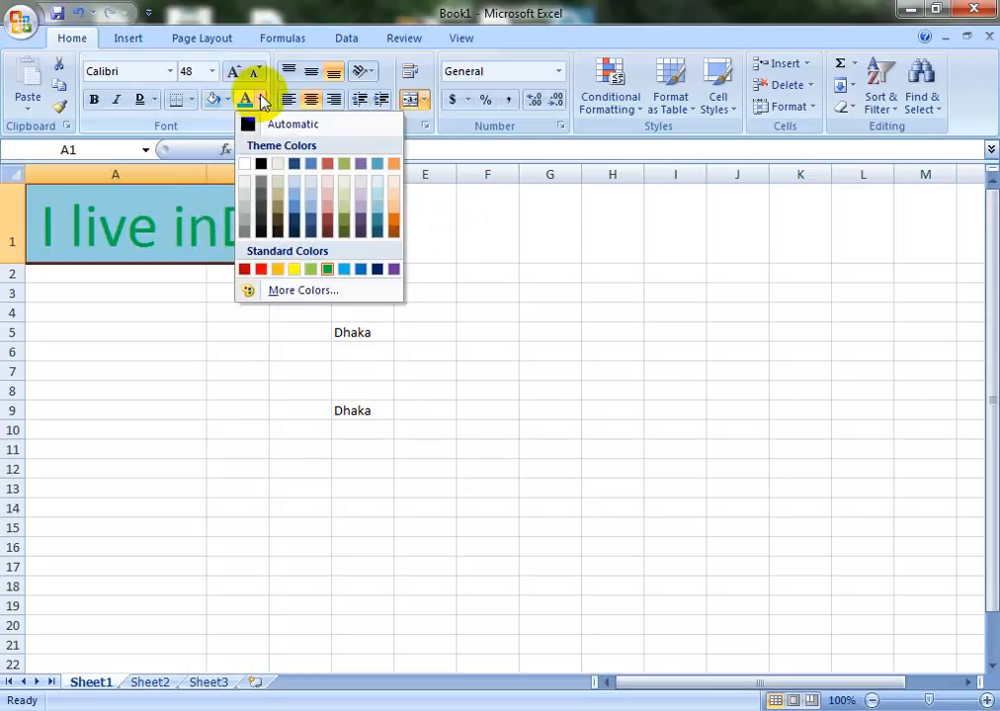
pyautogui.click(261, 269)
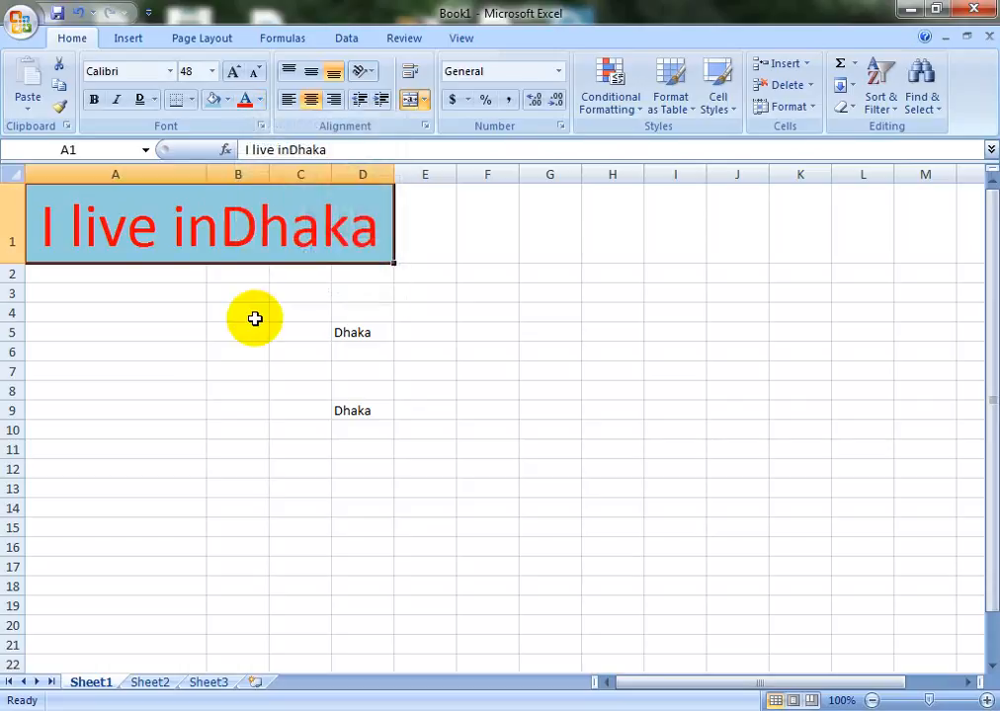
# Add the missing space so the heading reads 'I live in Dhaka', and empty cell D5
pyautogui.doubleClick(214, 227)
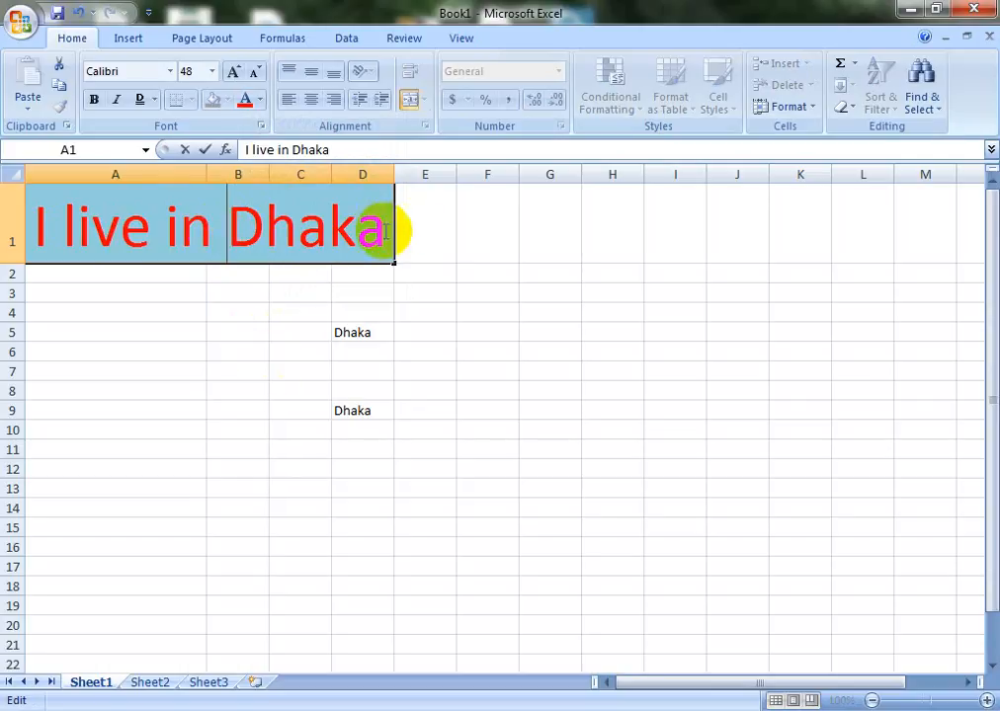
pyautogui.click(337, 335)
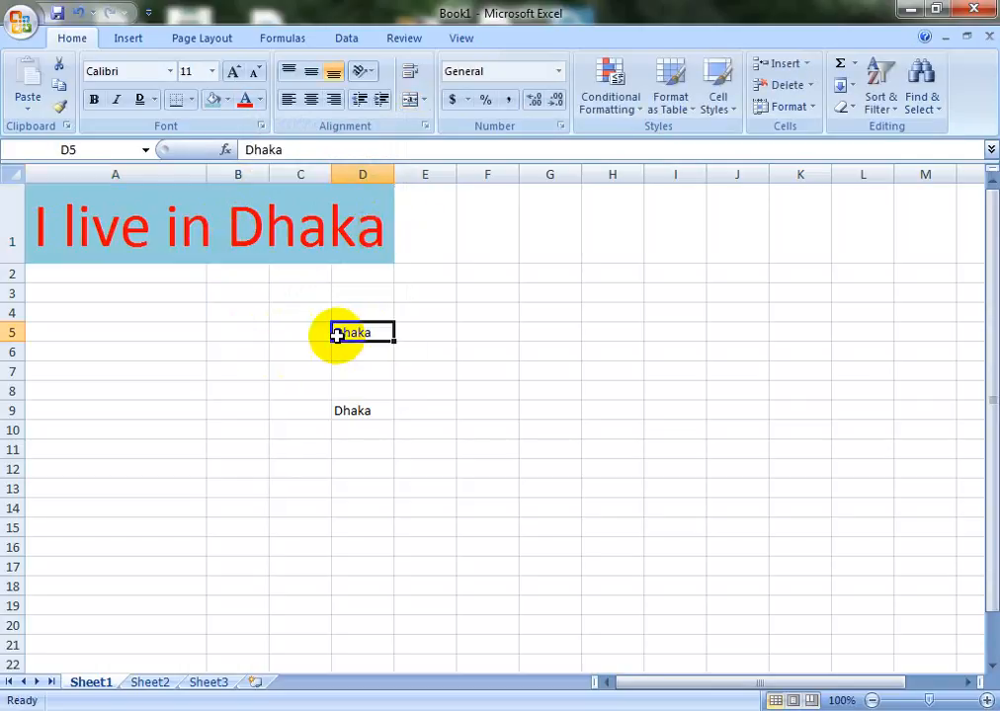
pyautogui.press('Delete')
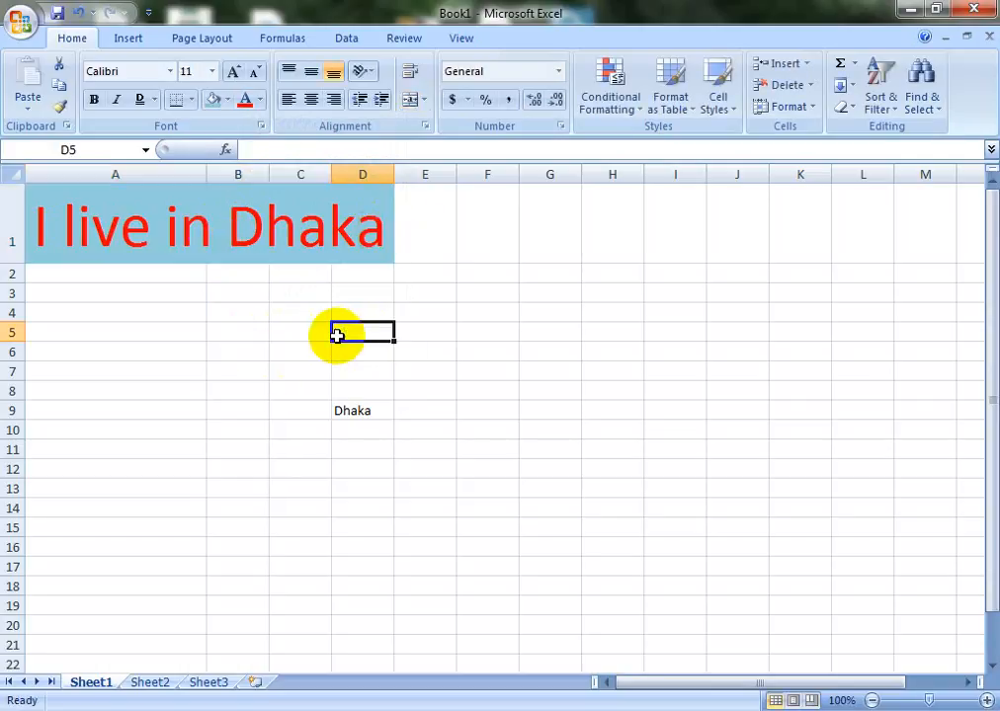
pyautogui.click(352, 215)
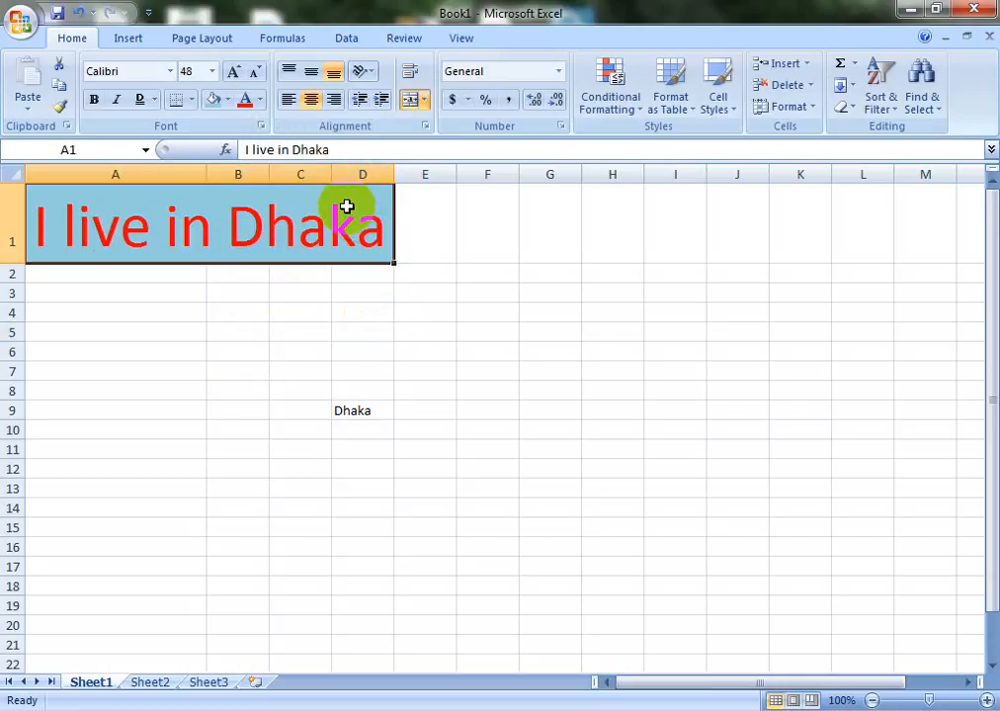
# Resize the heading from 48 to 28 pt, briefly trying 72 and 36 pt before settling on 28
pyautogui.click(212, 70)
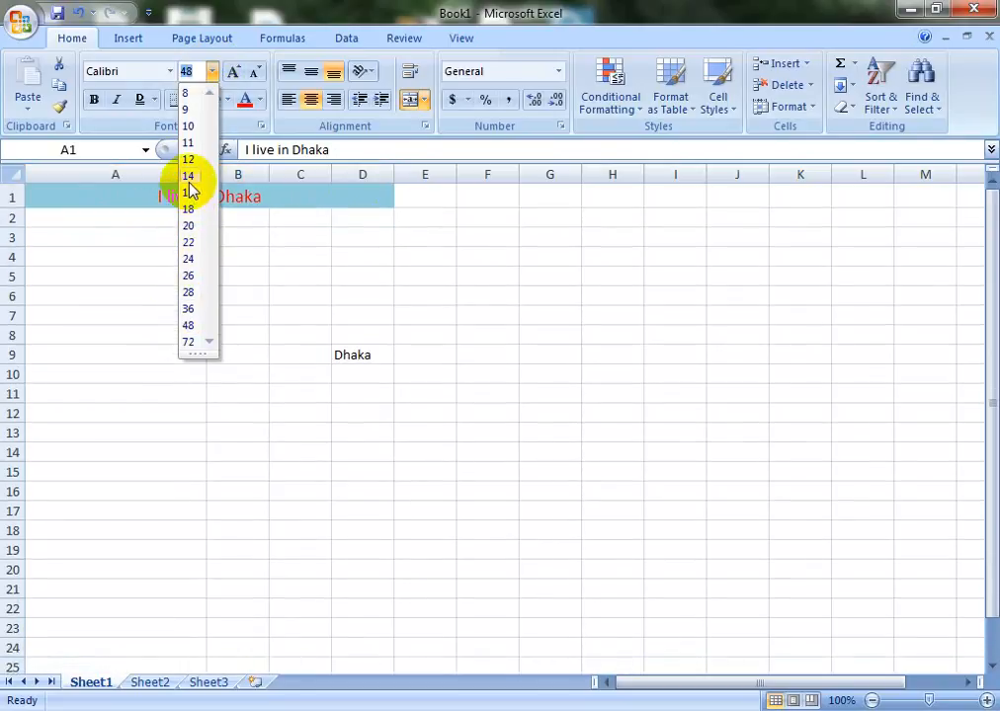
pyautogui.click(192, 295)
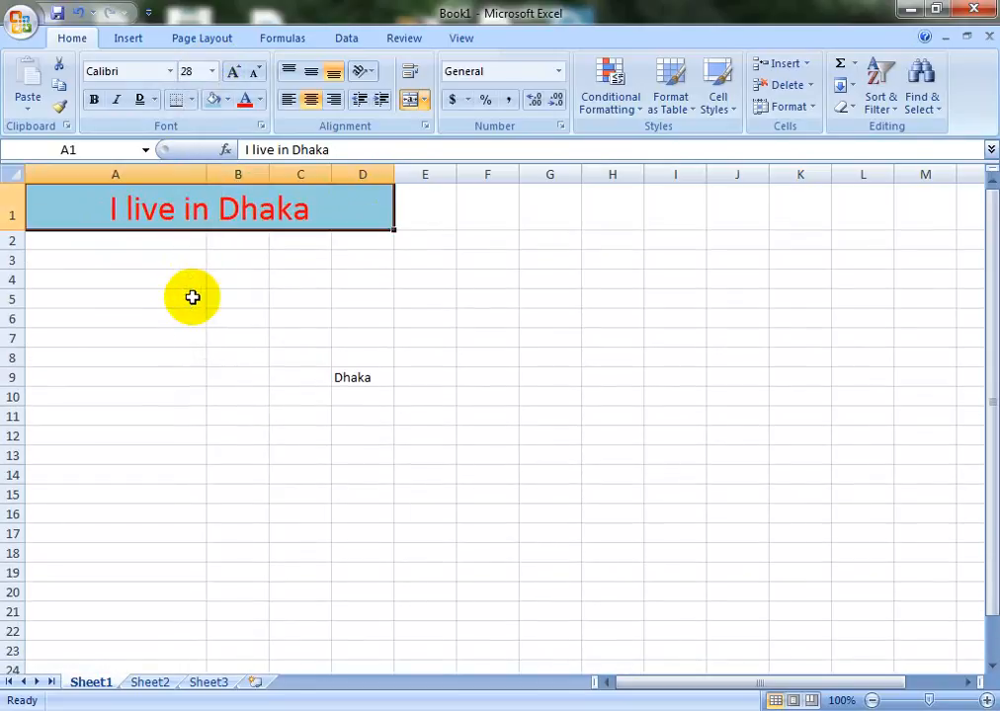
pyautogui.click(234, 73)
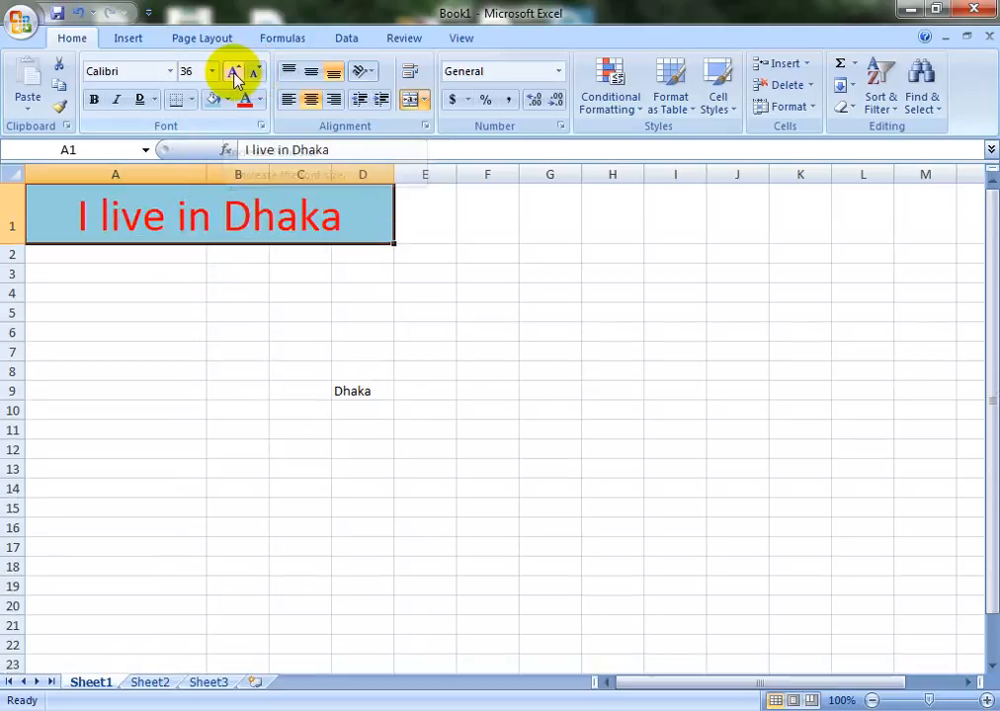
pyautogui.click(234, 73)
pyautogui.click(234, 74)
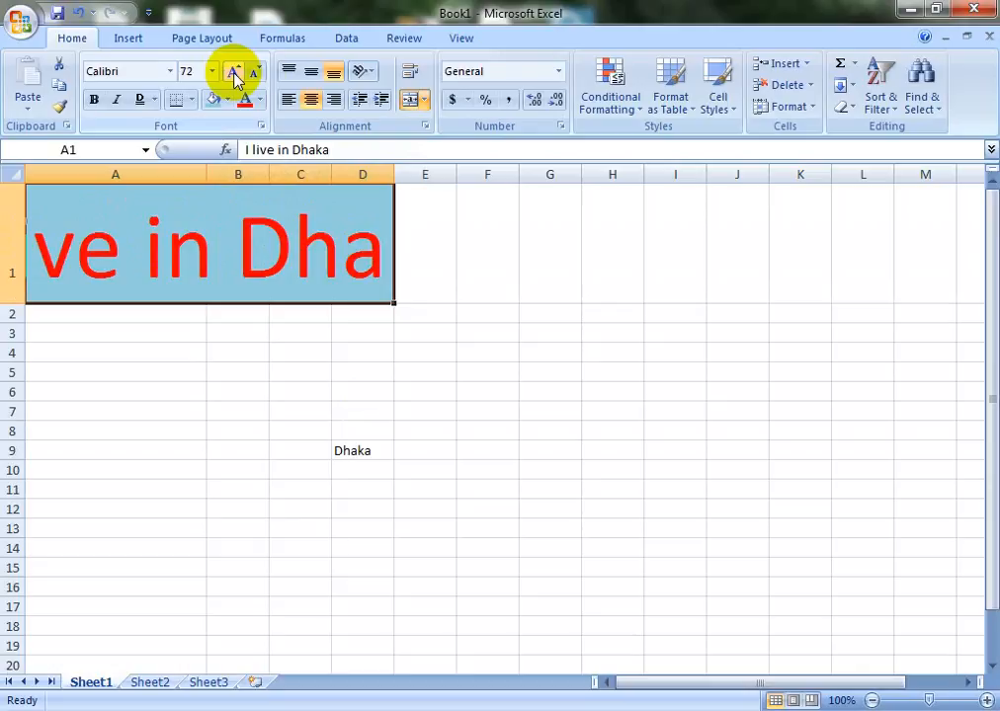
pyautogui.click(254, 74)
pyautogui.click(254, 75)
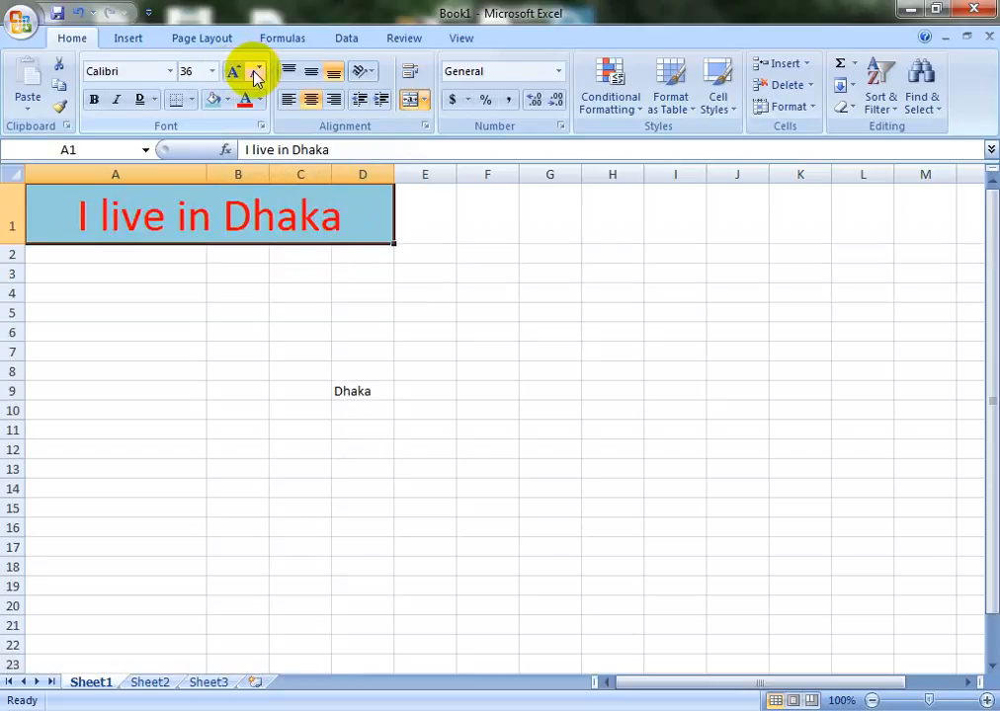
pyautogui.click(255, 75)
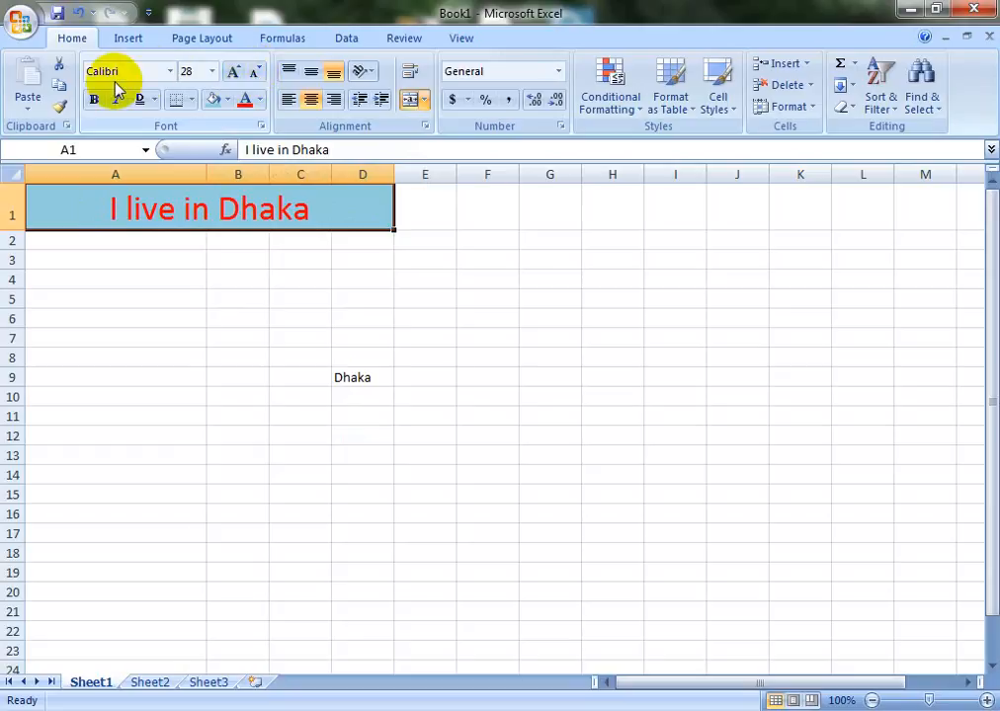
# Try Alien Encounters on the heading, then switch its font to Blackout
pyautogui.click(172, 72)
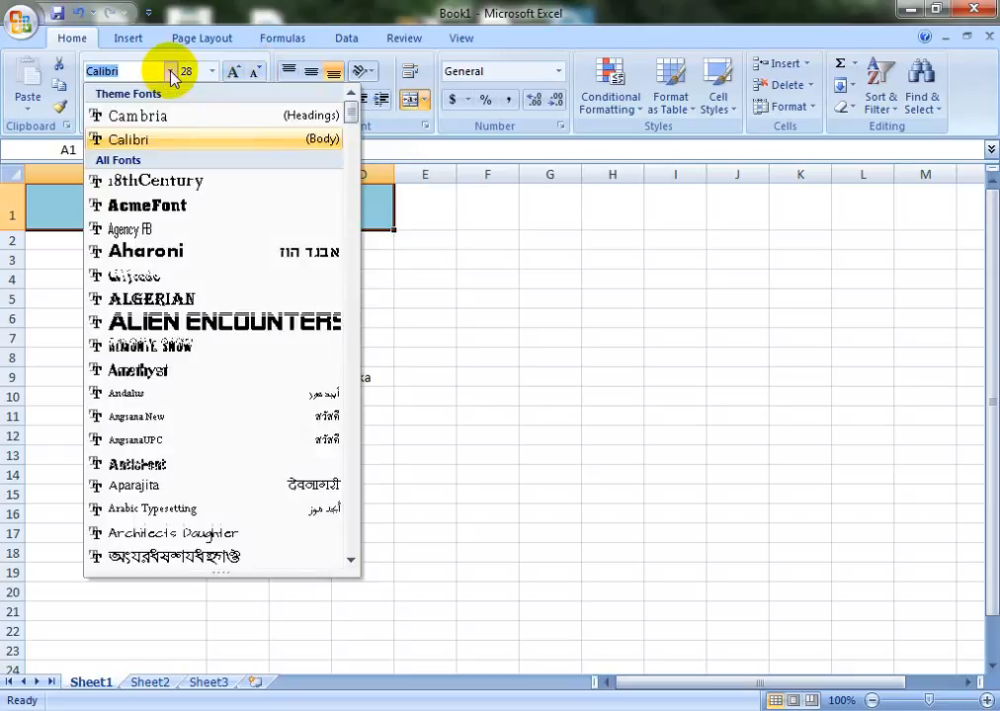
pyautogui.click(197, 320)
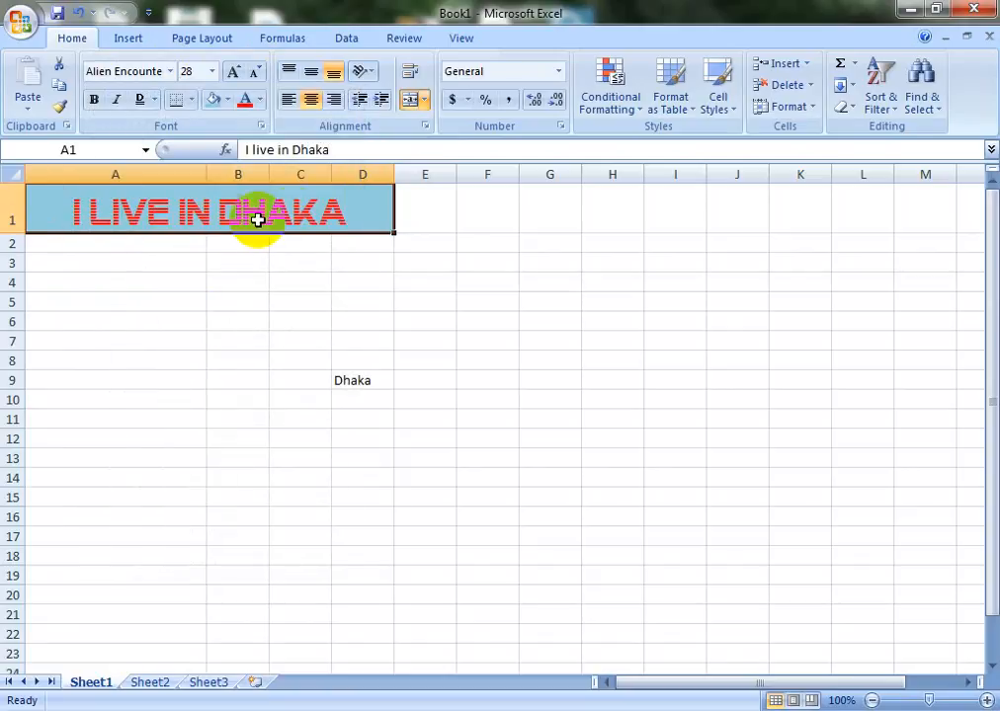
pyautogui.click(172, 72)
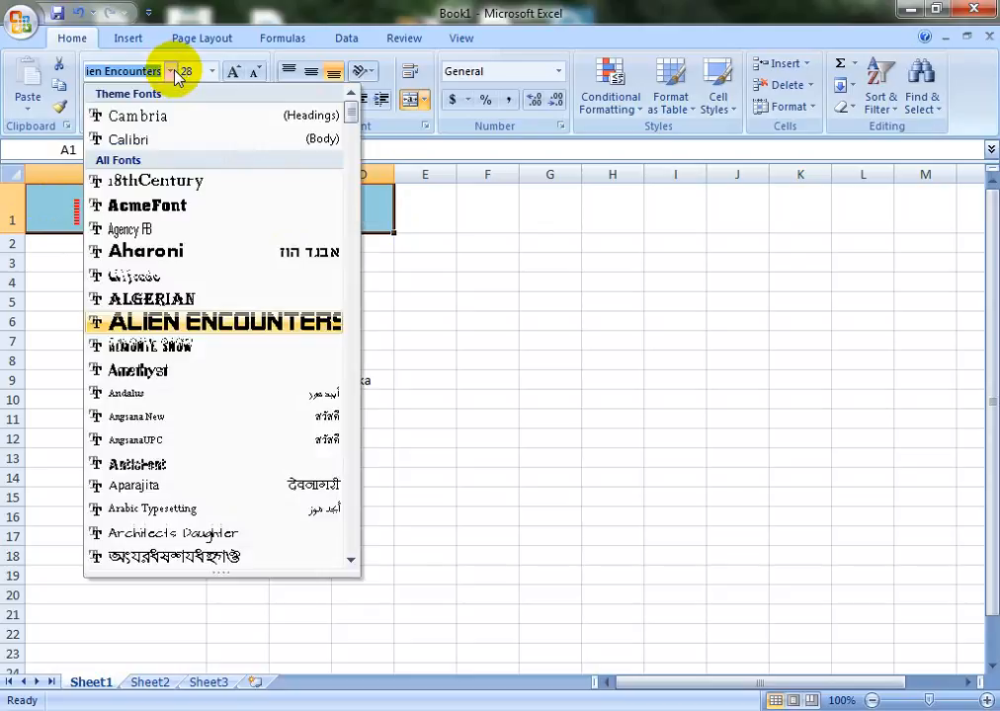
pyautogui.scroll(-5, 225, 495)
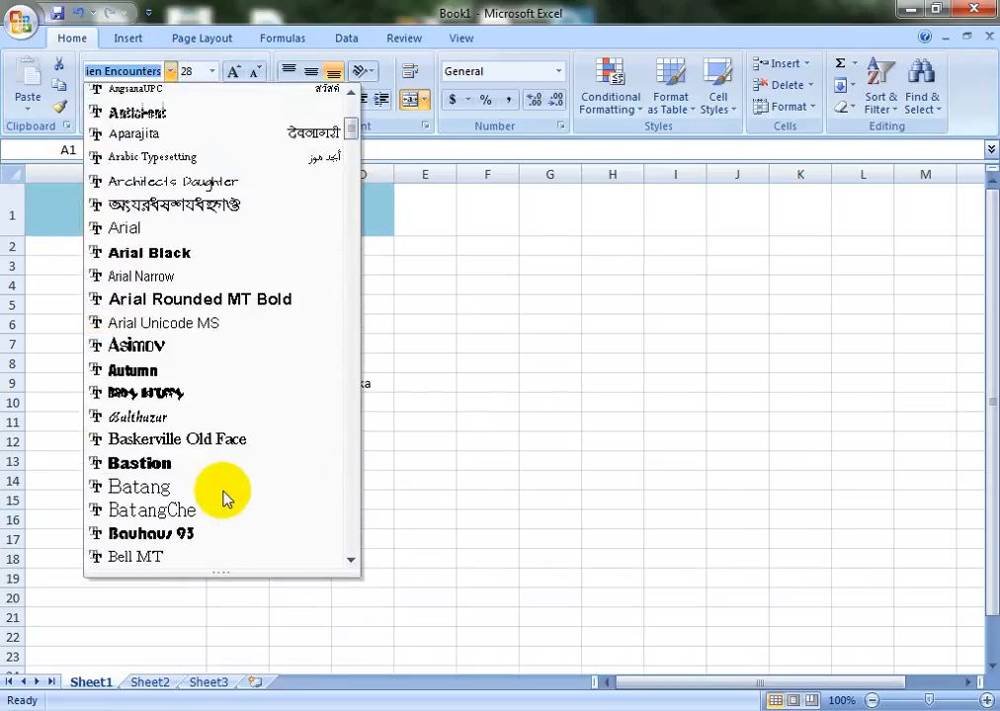
pyautogui.scroll(-6, 183, 528)
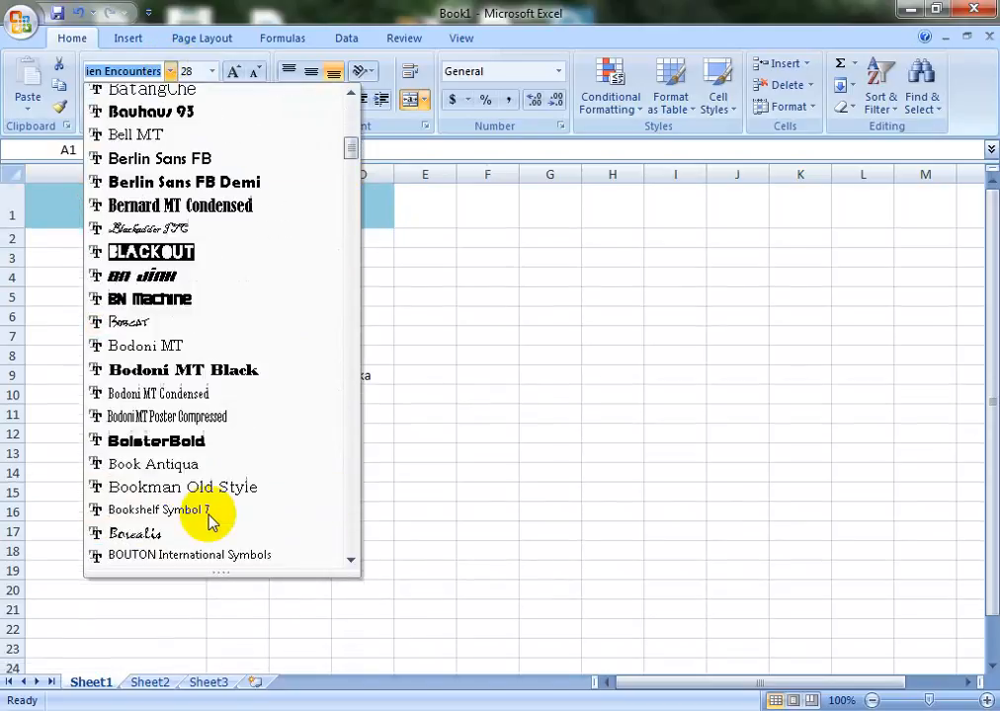
pyautogui.scroll(-2, 218, 482)
pyautogui.scroll(4, 219, 478)
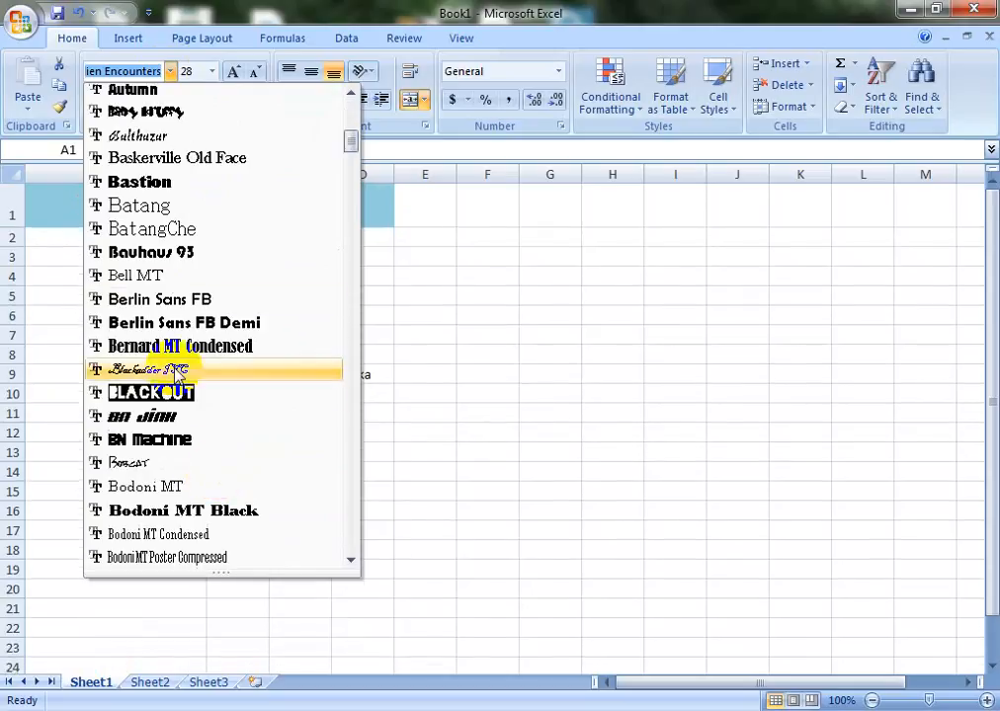
pyautogui.click(178, 392)
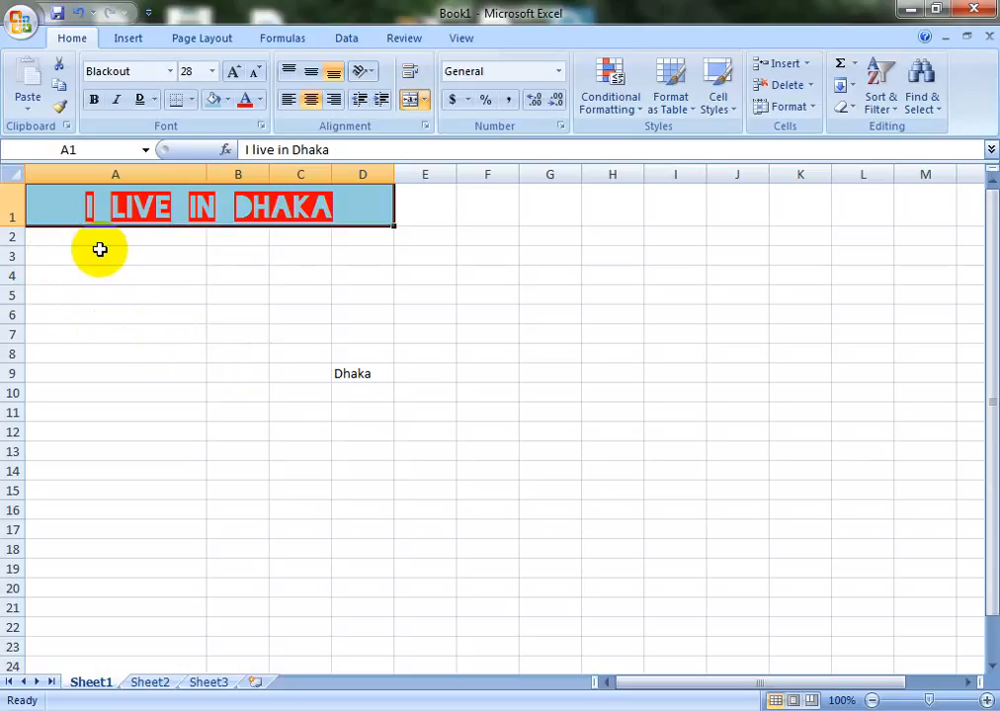
# Enter 10 in B8 and 20 in B9
pyautogui.click(103, 342)
pyautogui.click(255, 347)
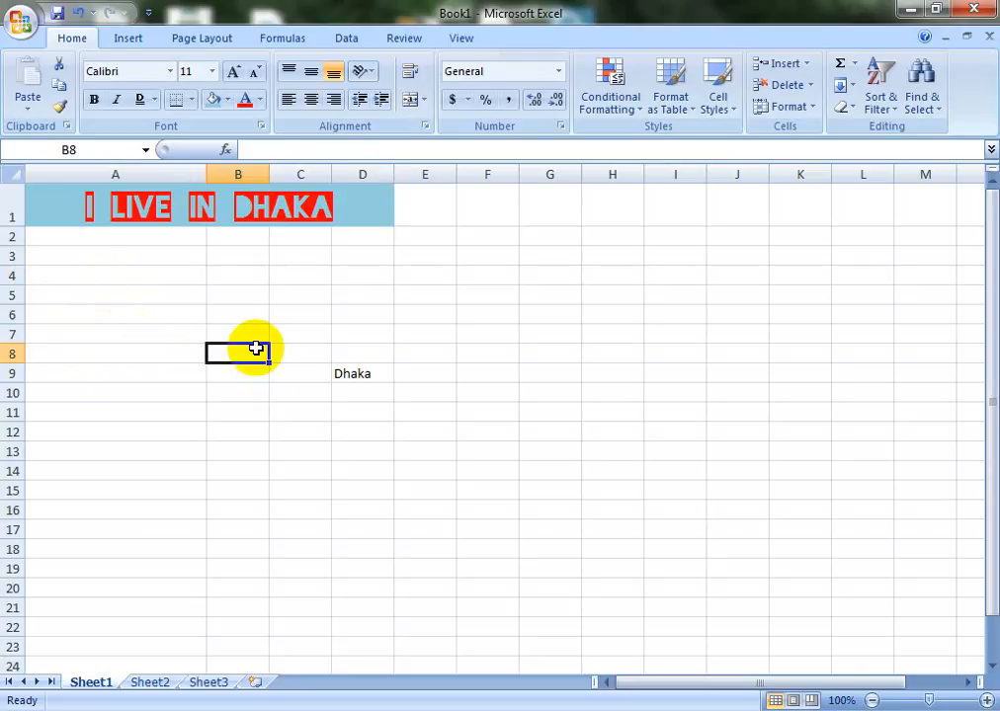
pyautogui.write('10')
pyautogui.press('Return')
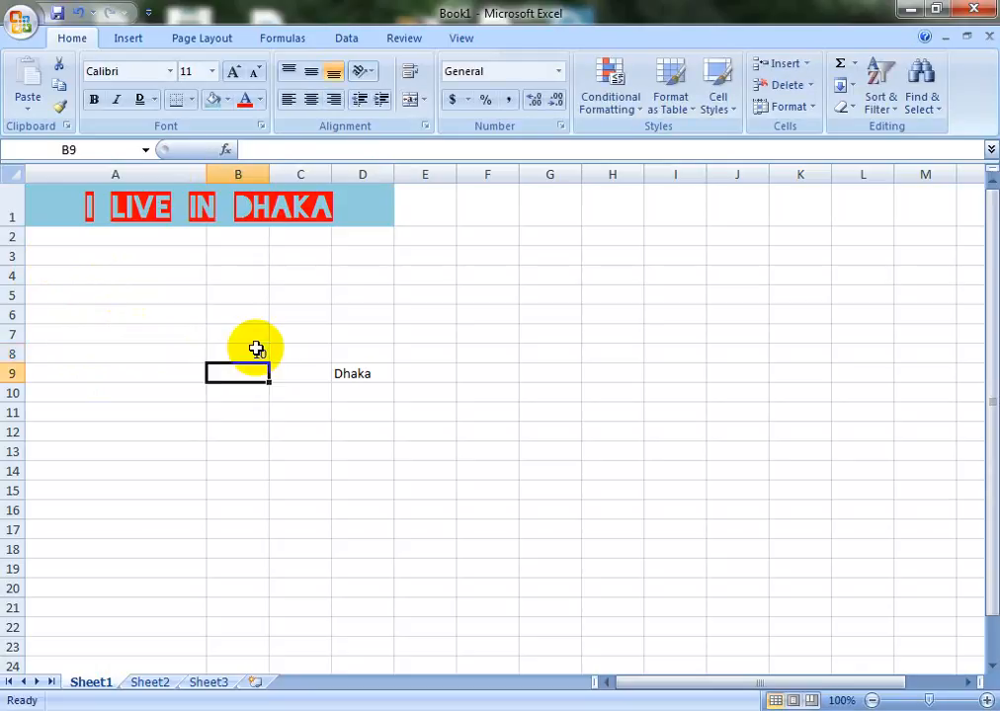
pyautogui.write('20')
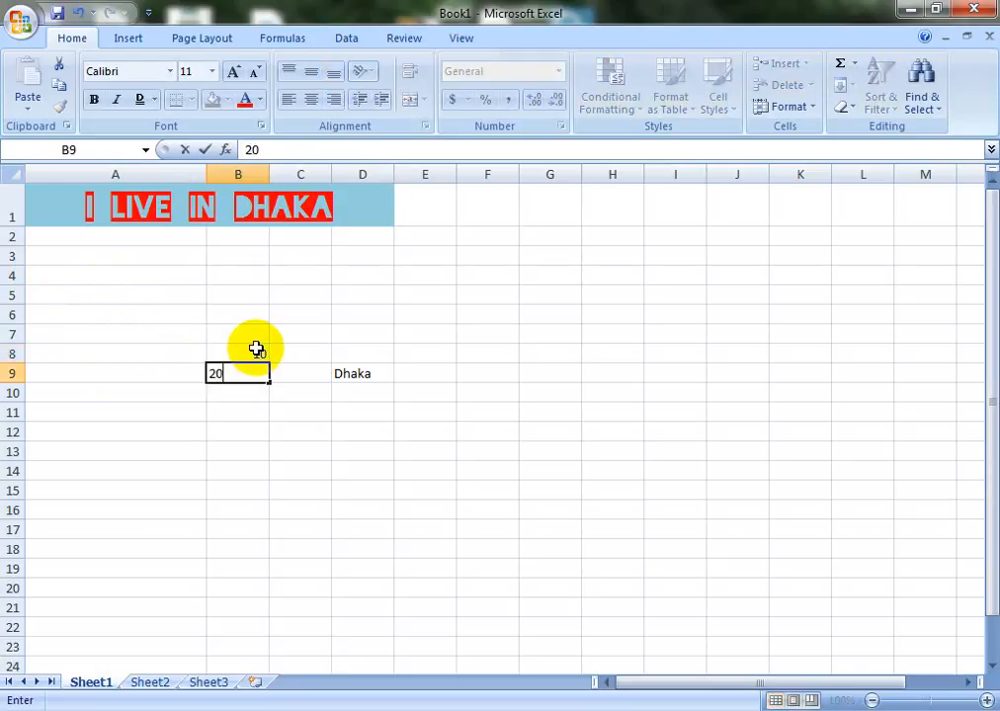
pyautogui.click(243, 395)
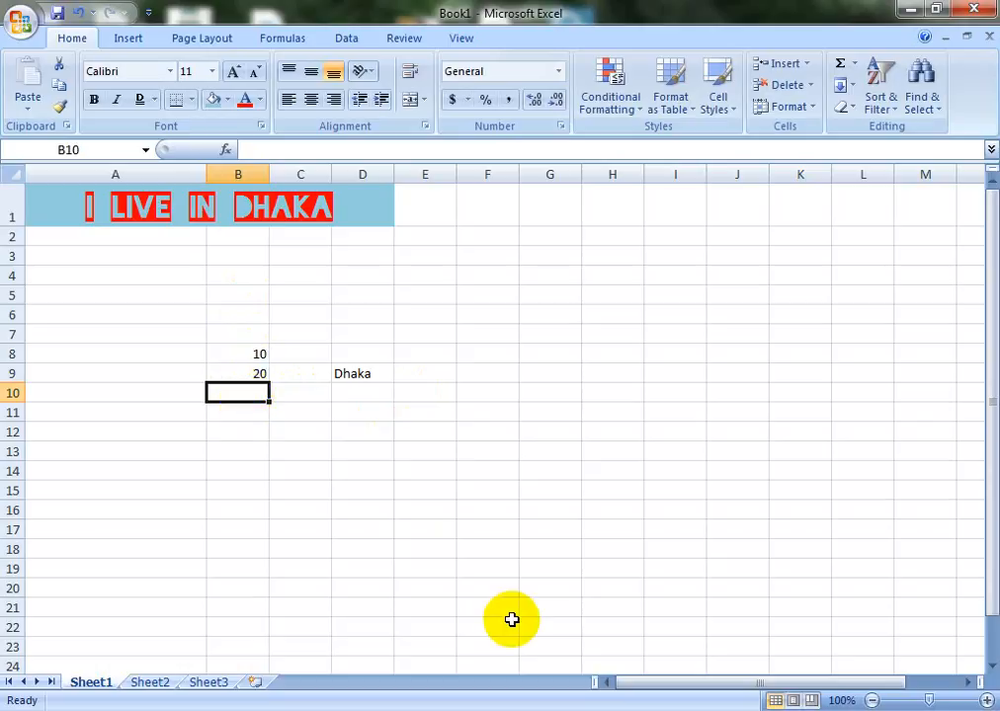
# Enter the formula =B8+B9 in B10 so it shows 30
pyautogui.write('=')
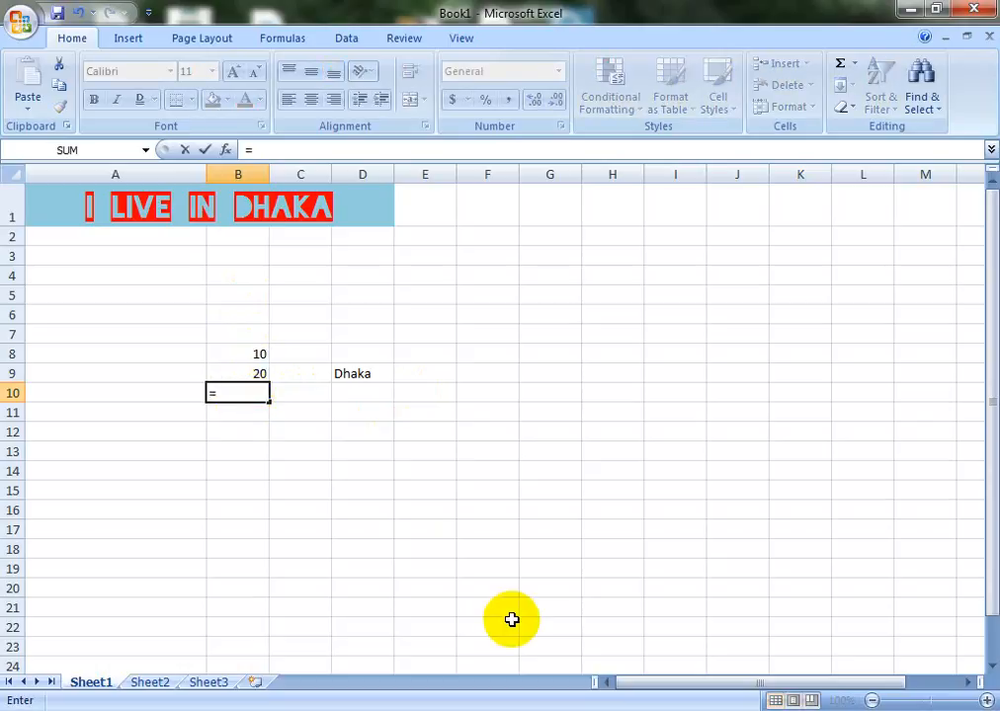
pyautogui.press('Up')
pyautogui.press('Up')
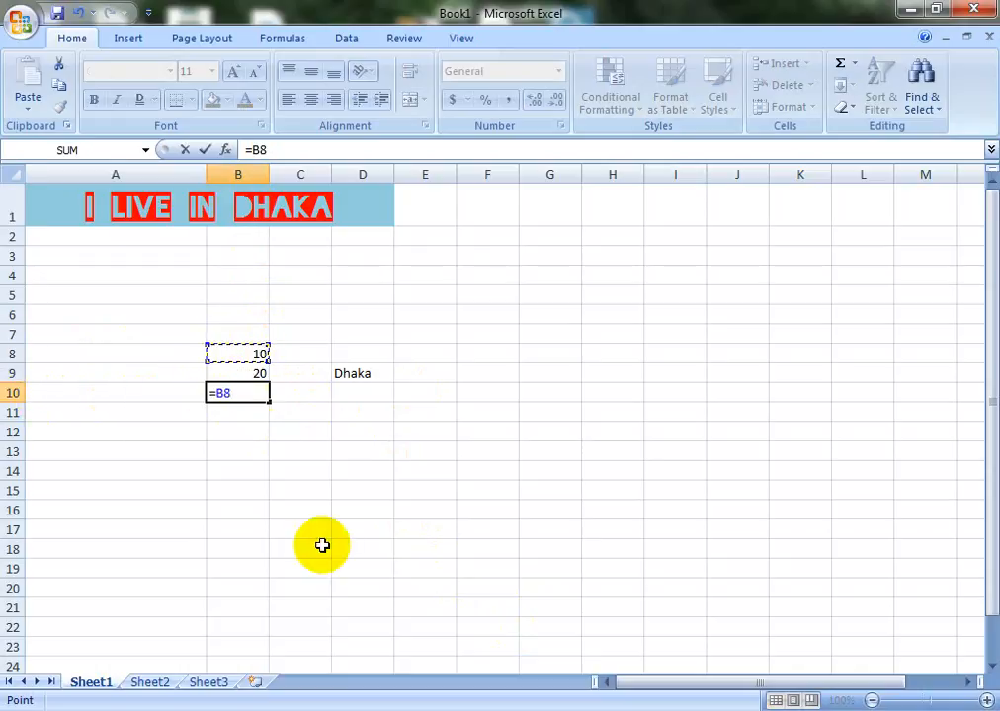
pyautogui.write('+')
pyautogui.click(257, 375)
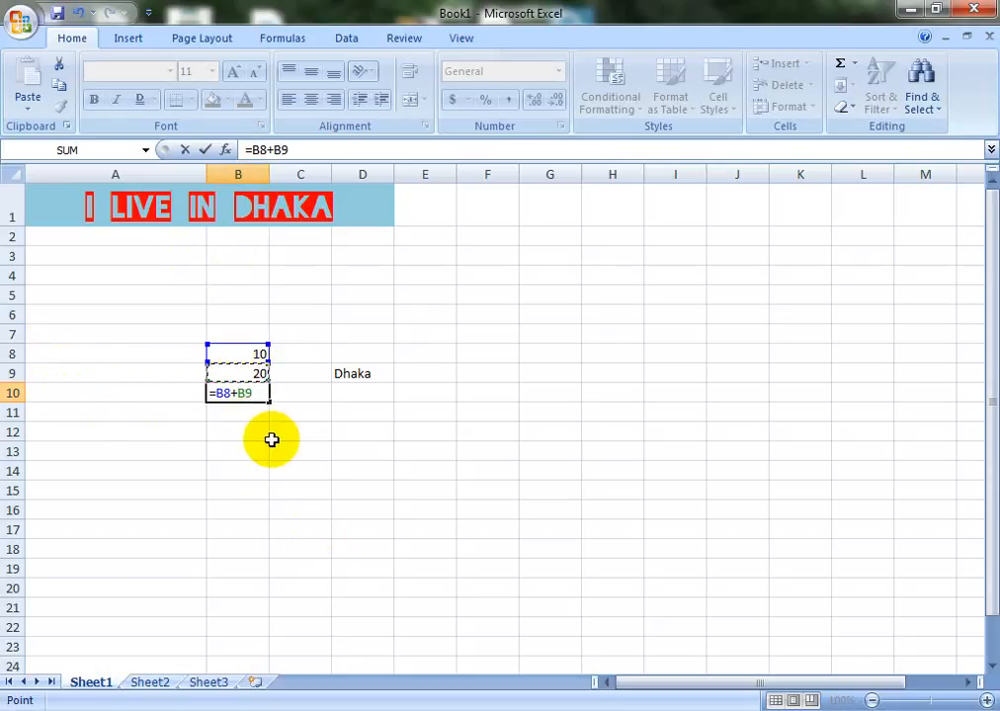
pyautogui.press('Return')
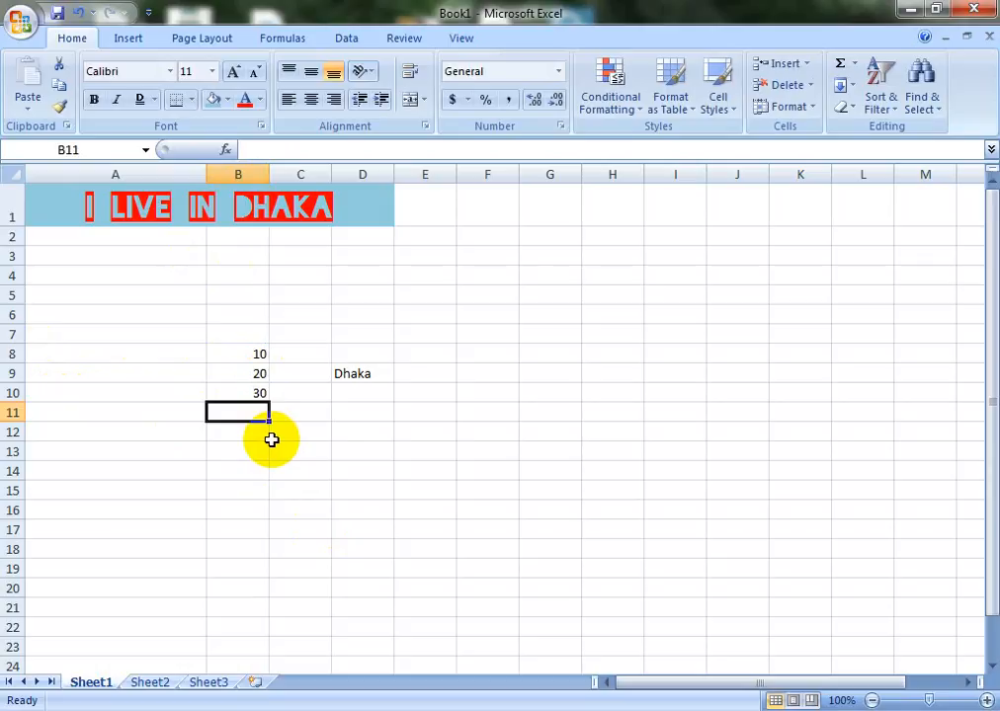
pyautogui.press('Up')
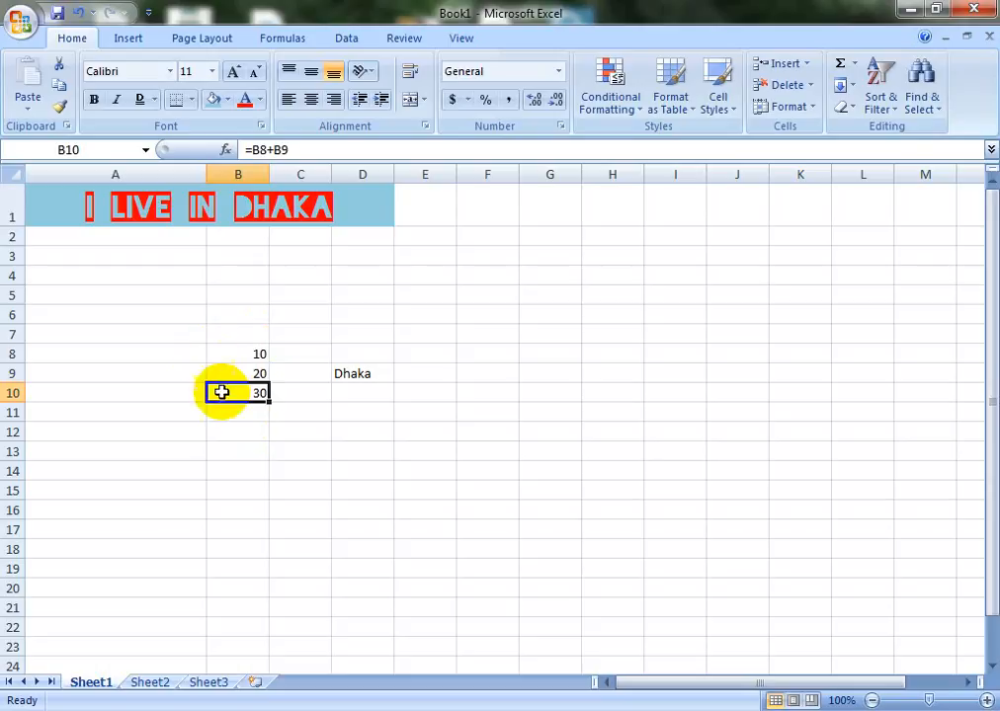
# Enter 20 in B12 and 10 in B13
pyautogui.click(255, 433)
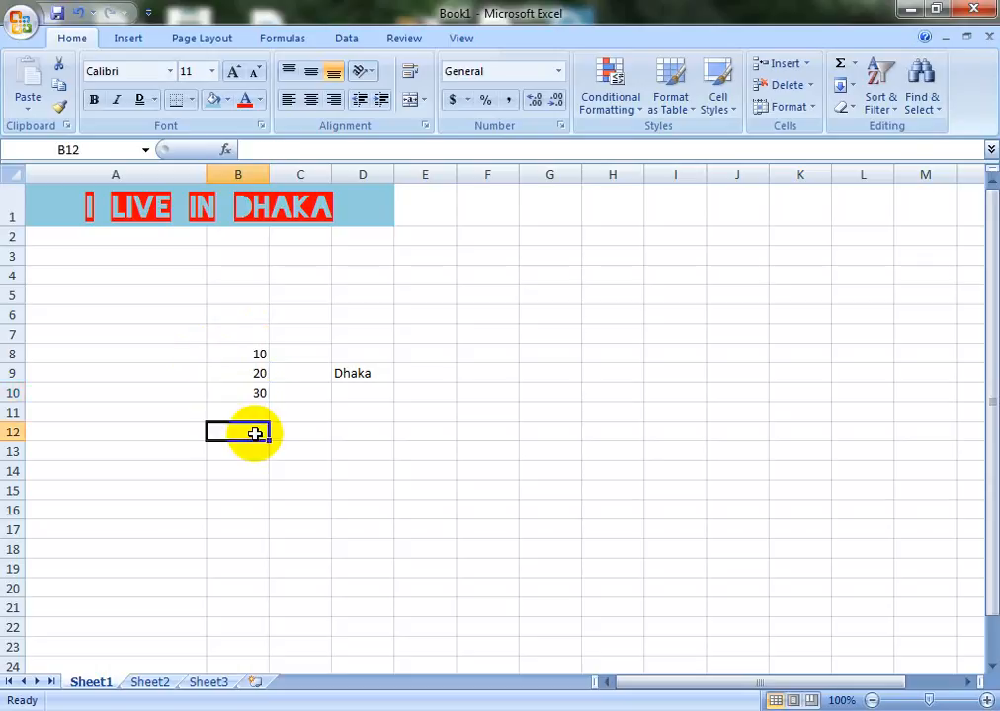
pyautogui.write('20')
pyautogui.press('Return')
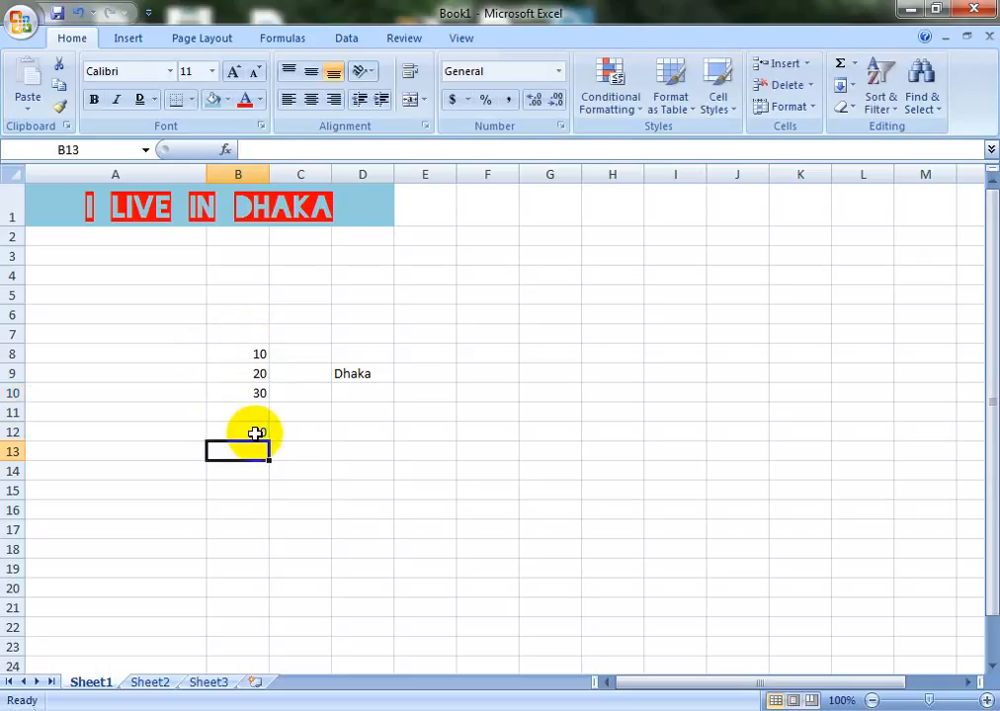
pyautogui.write('10')
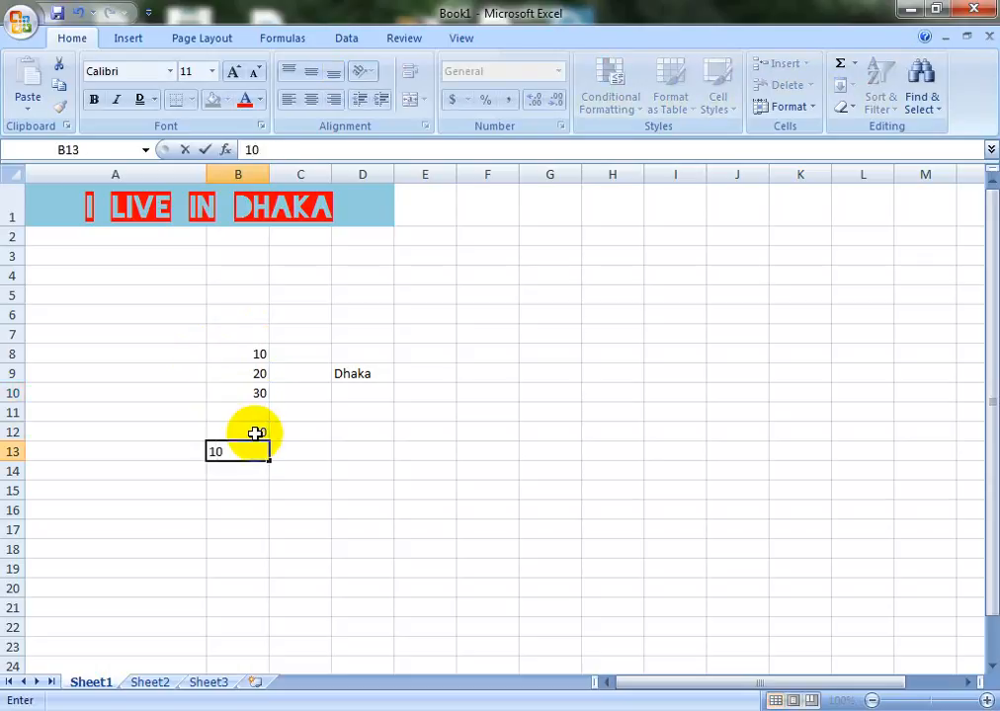
pyautogui.press('Return')
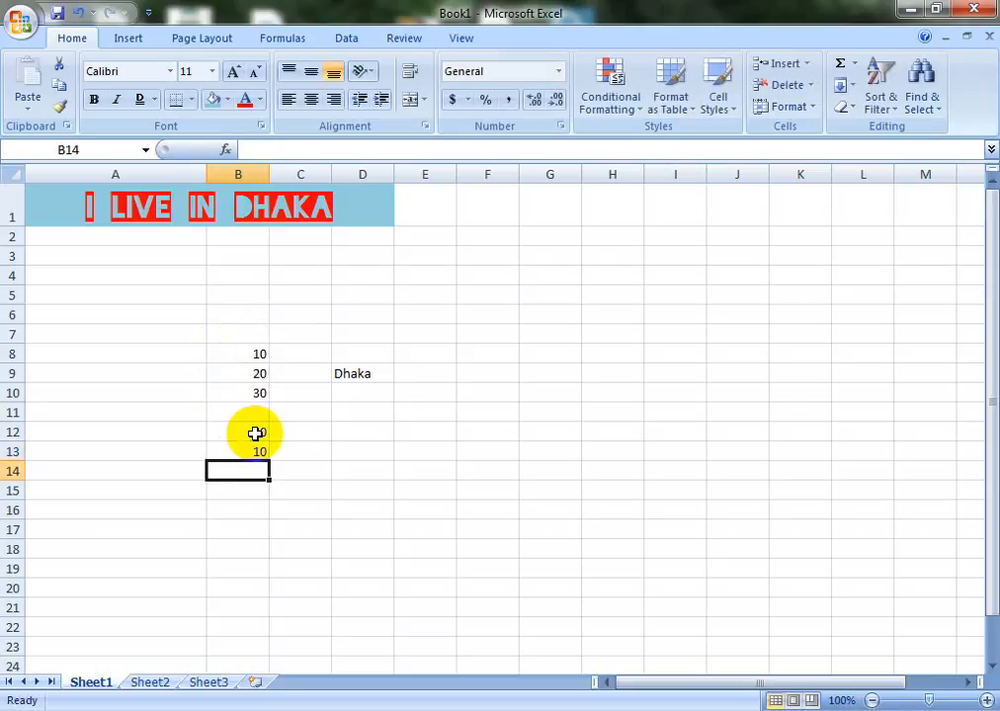
# Enter the formula =B12-B13 in B14 so it shows 10
pyautogui.write('=')
pyautogui.click(255, 434)
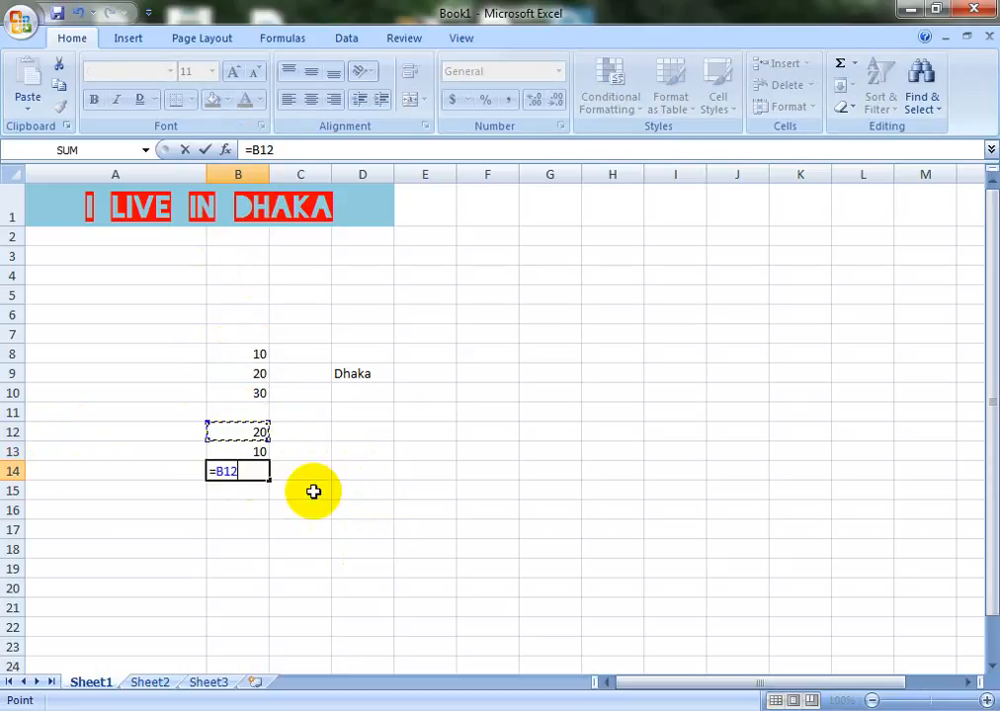
pyautogui.write('-')
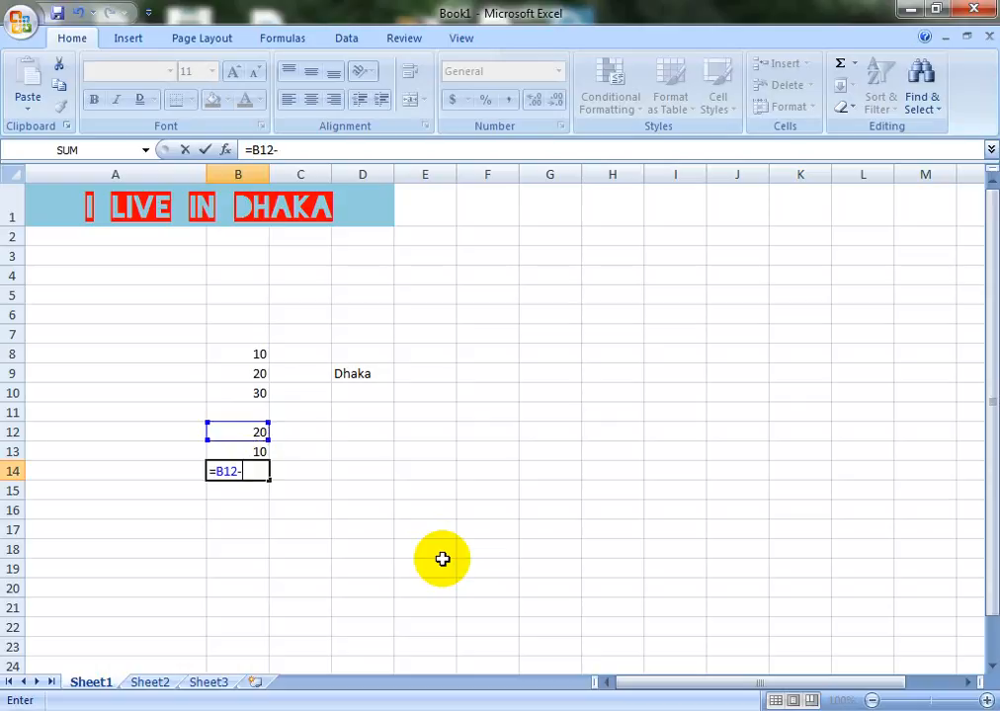
pyautogui.press('Up')
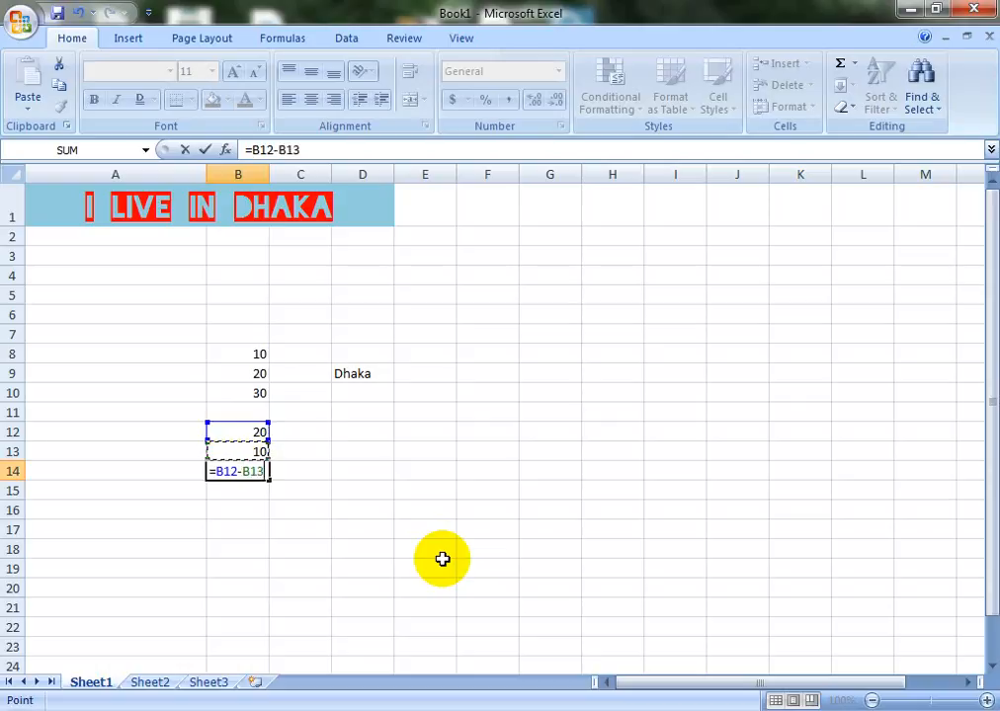
pyautogui.press('Return')
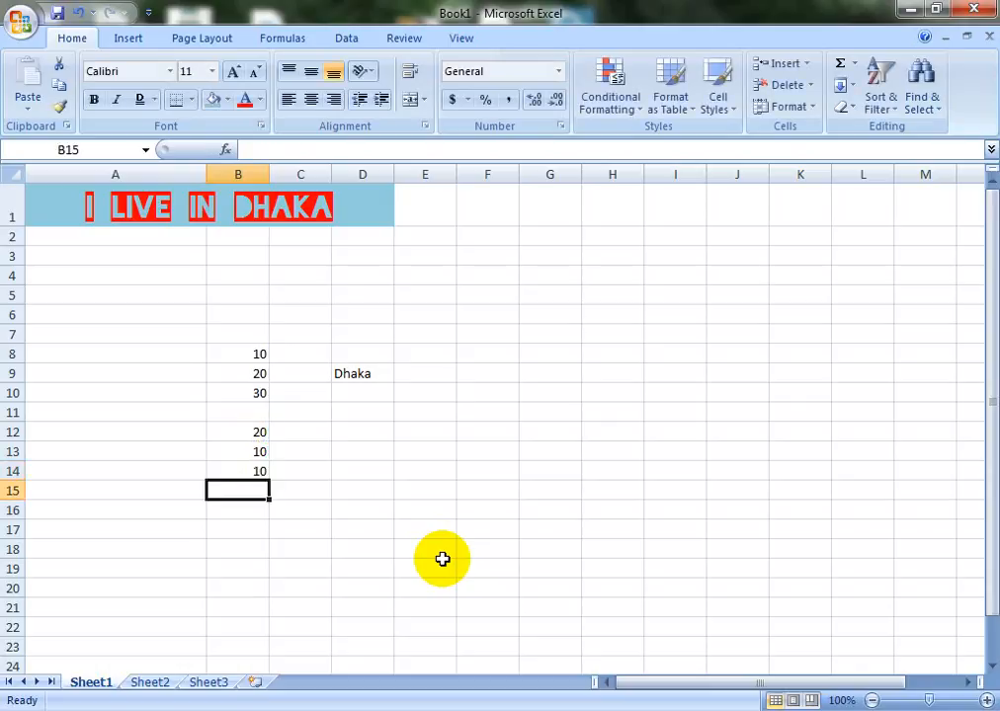
pyautogui.click(249, 473)
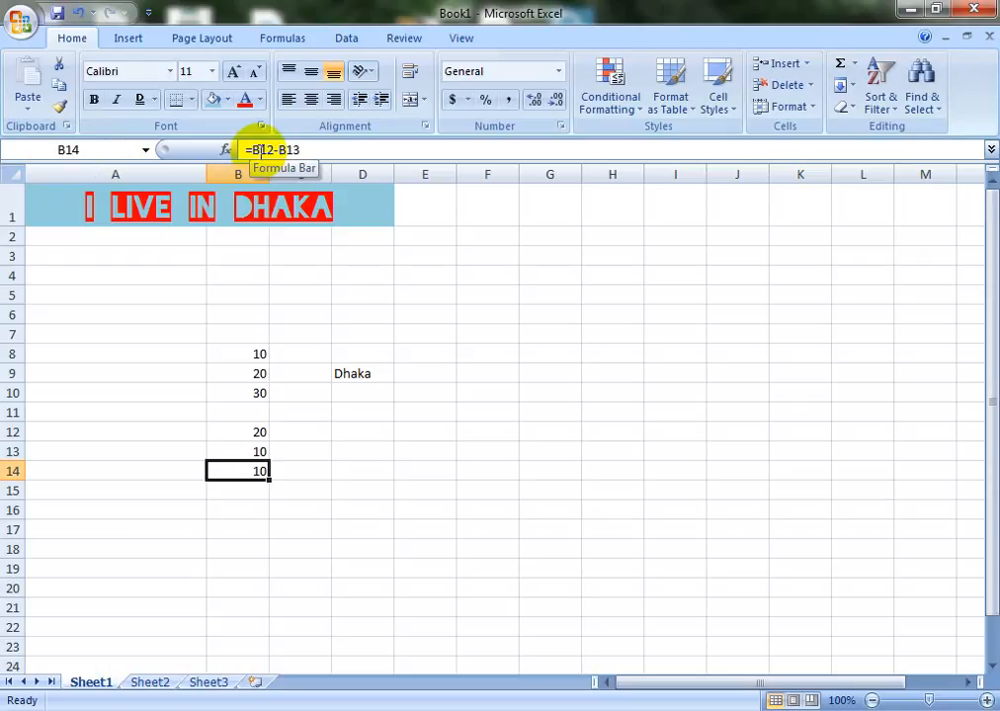
# Enter 10 in D12 and 5 in D13
pyautogui.click(347, 434)
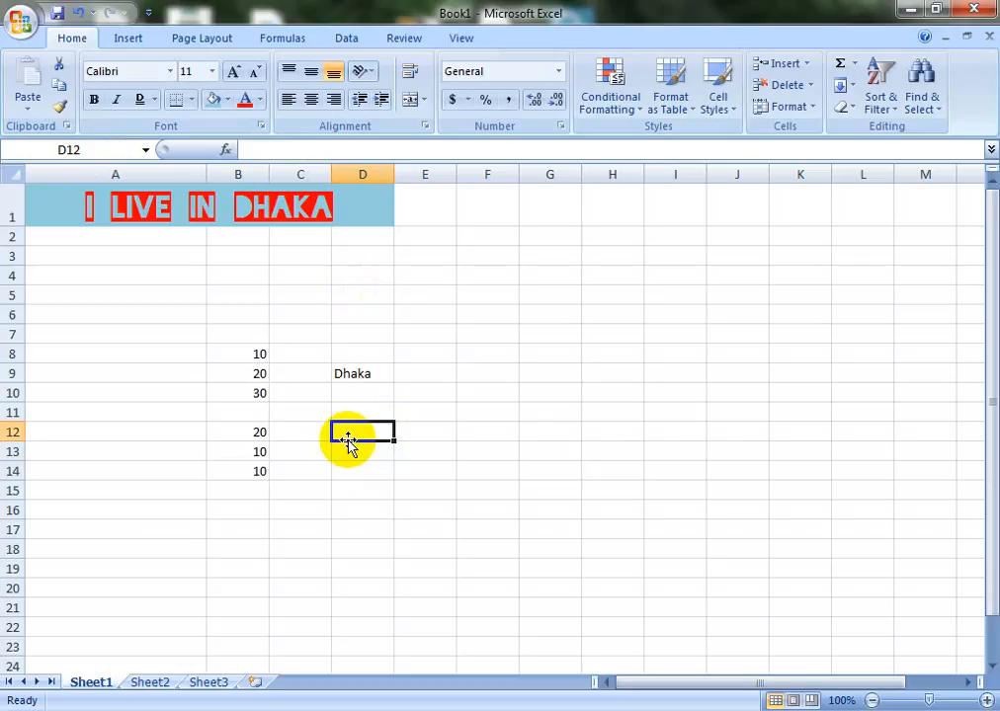
pyautogui.write('10')
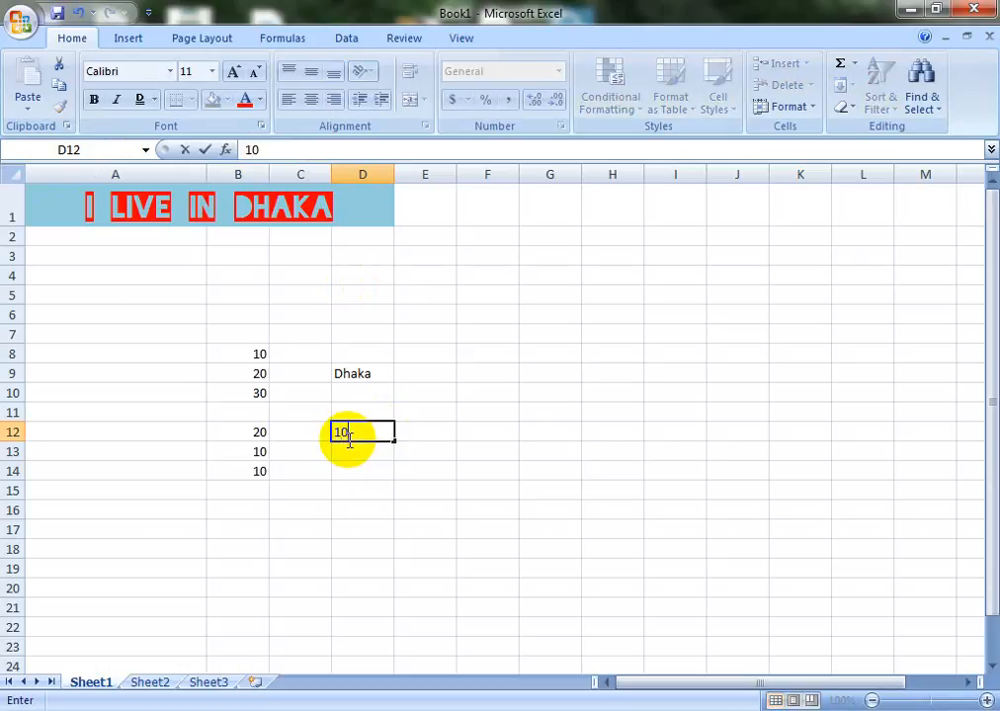
pyautogui.press('Return')
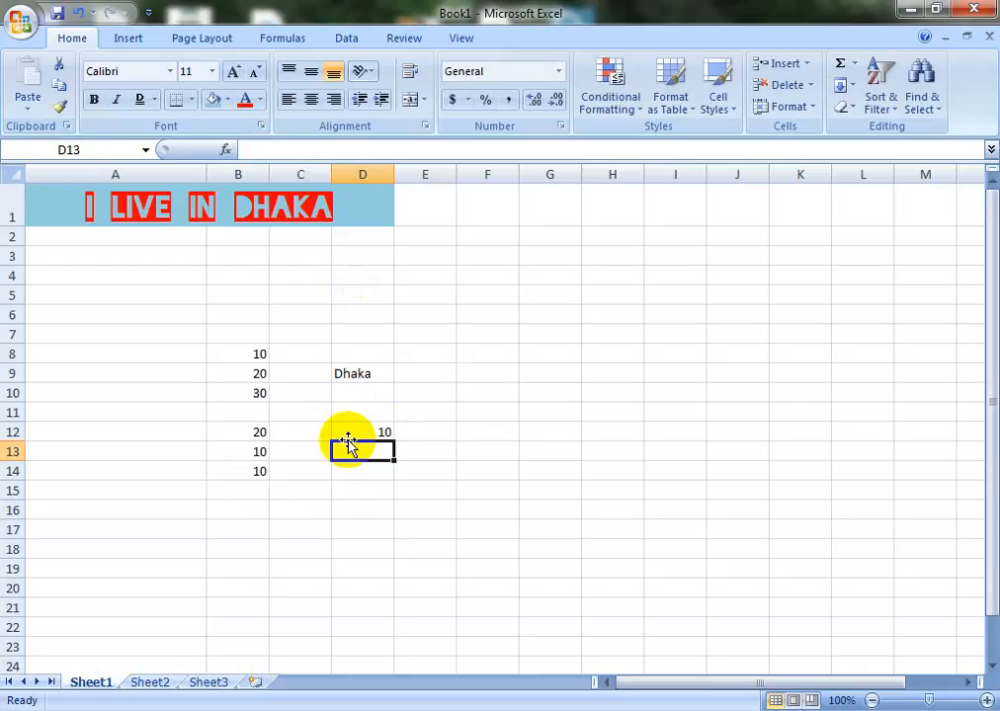
pyautogui.write('5')
pyautogui.press('Return')
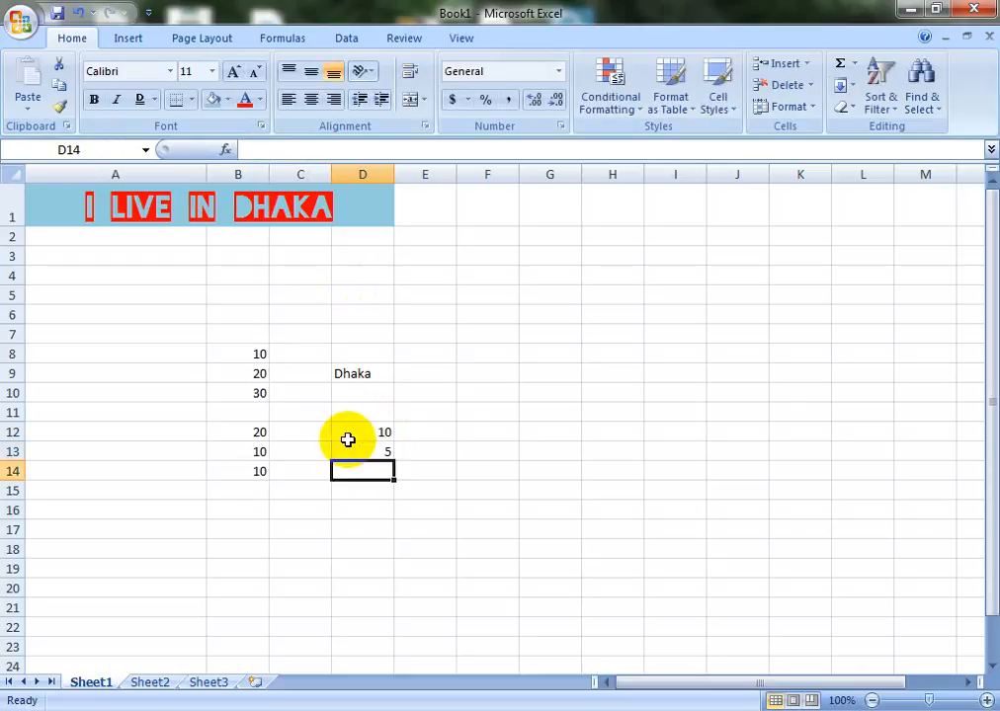
# Enter the formula =D12*D13 in D14 so it shows 50
pyautogui.write('=')
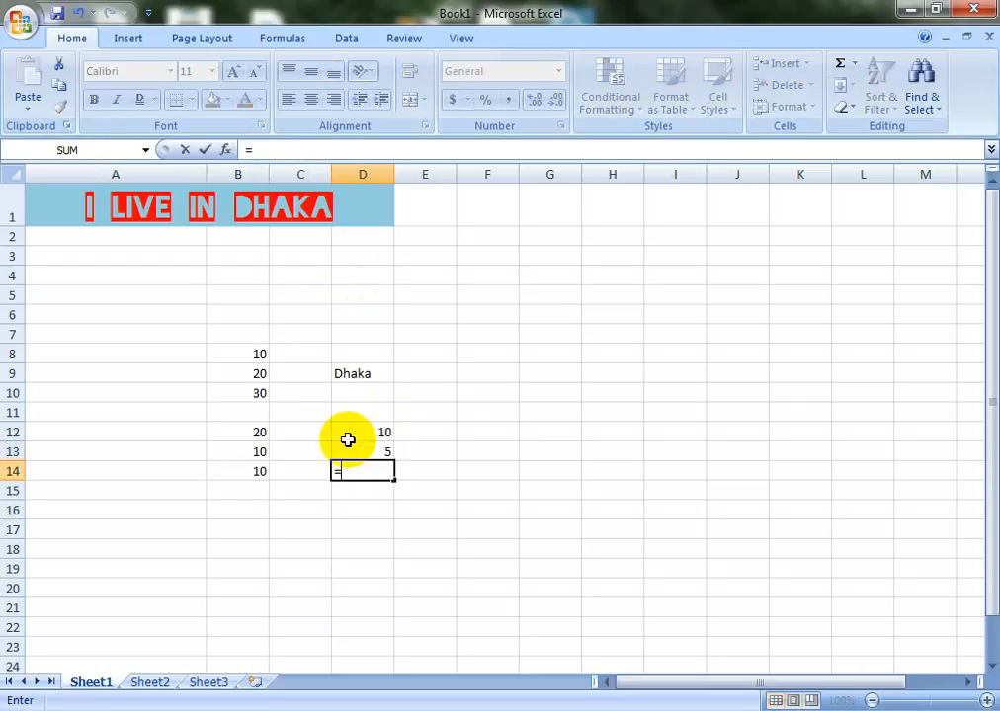
pyautogui.press('Up')
pyautogui.press('Up')
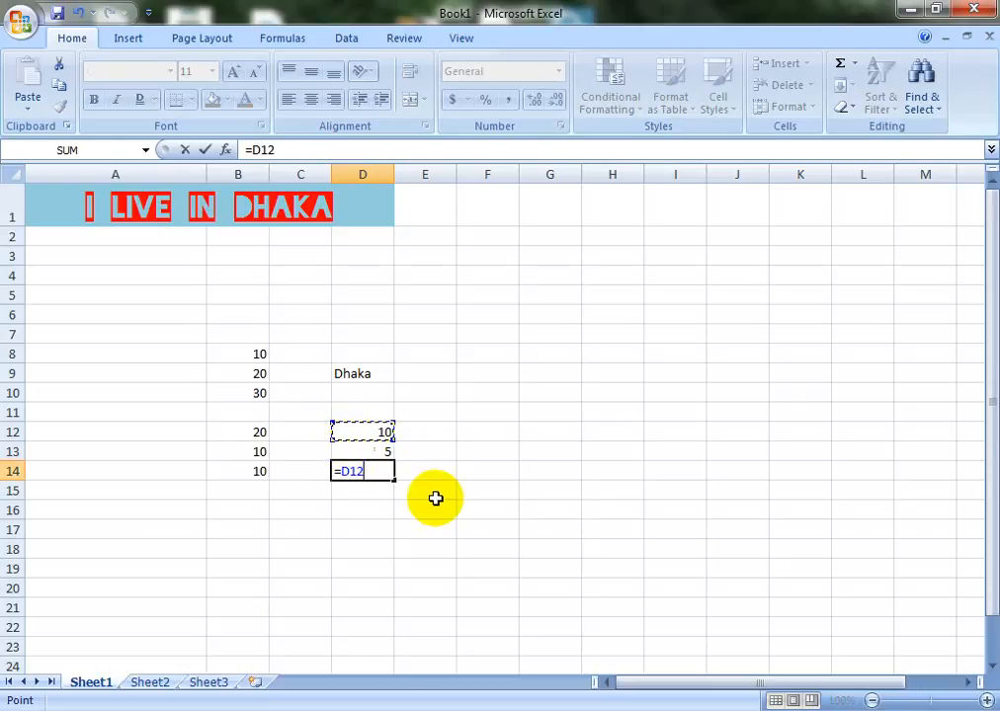
pyautogui.write('*')
pyautogui.press('Up')
pyautogui.press('Return')
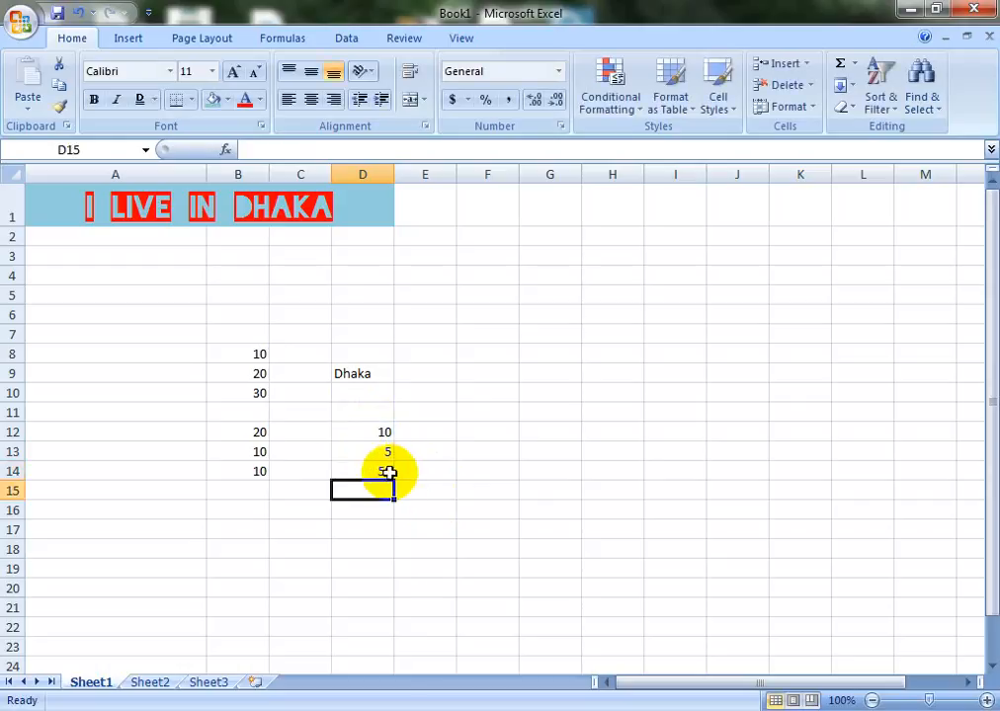
pyautogui.click(439, 431)
pyautogui.click(495, 428)
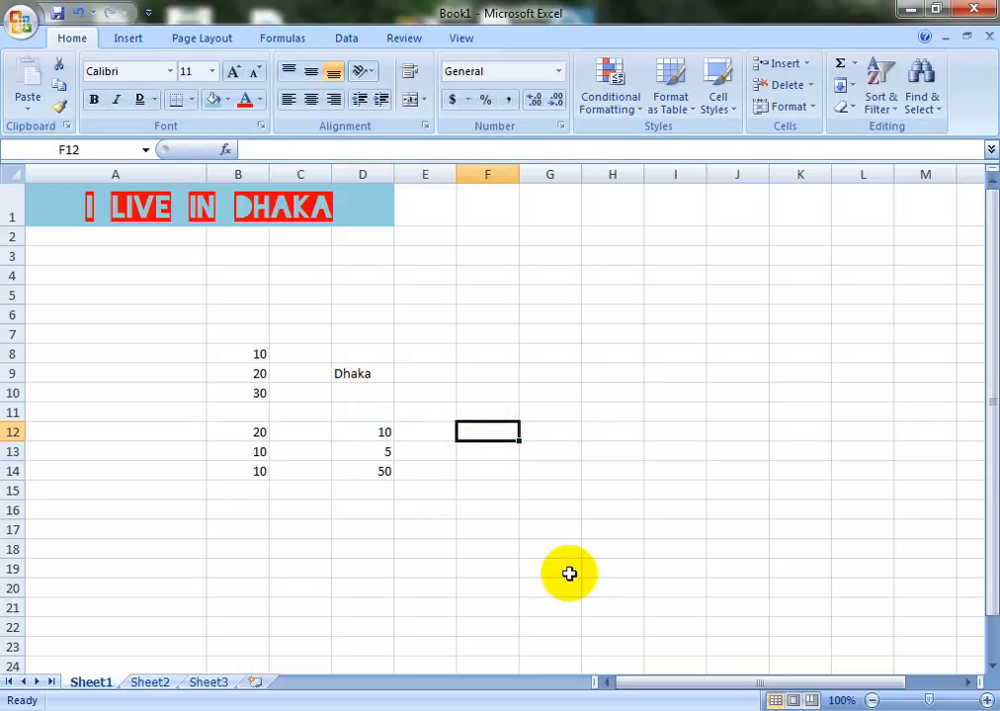
# Enter 50 in F12 and 10 in F13
pyautogui.write('50')
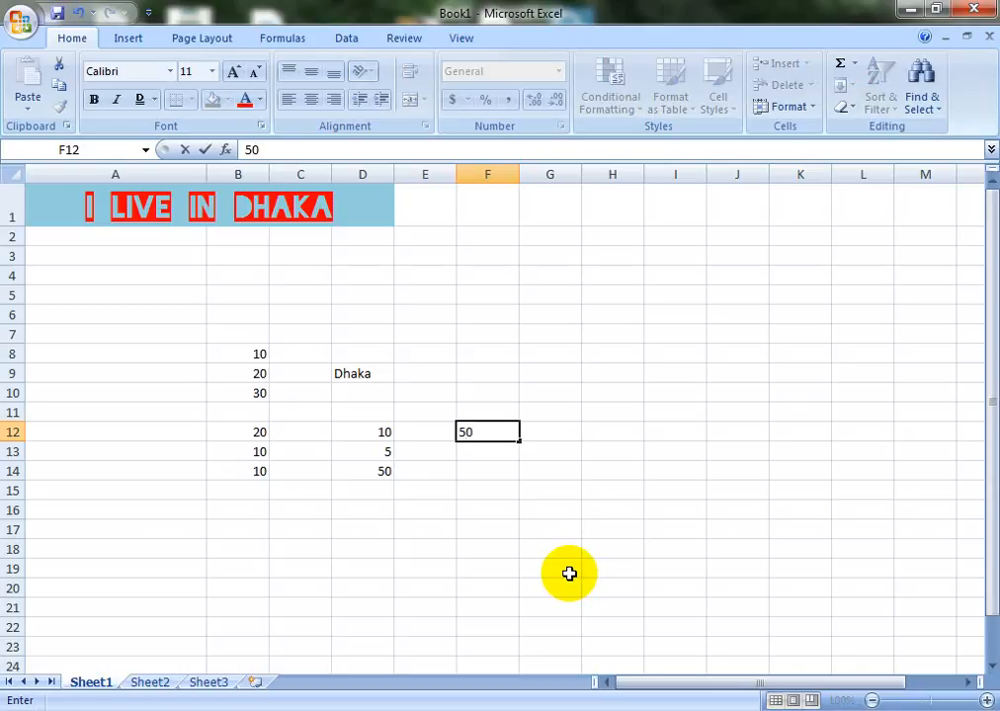
pyautogui.press('Return')
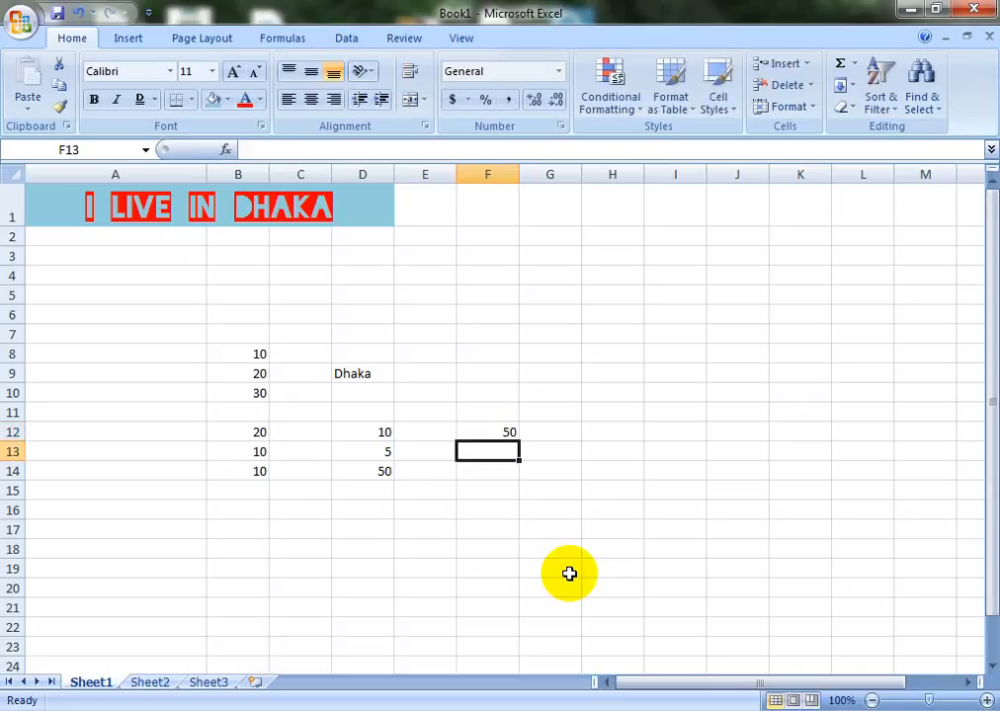
pyautogui.write('10')
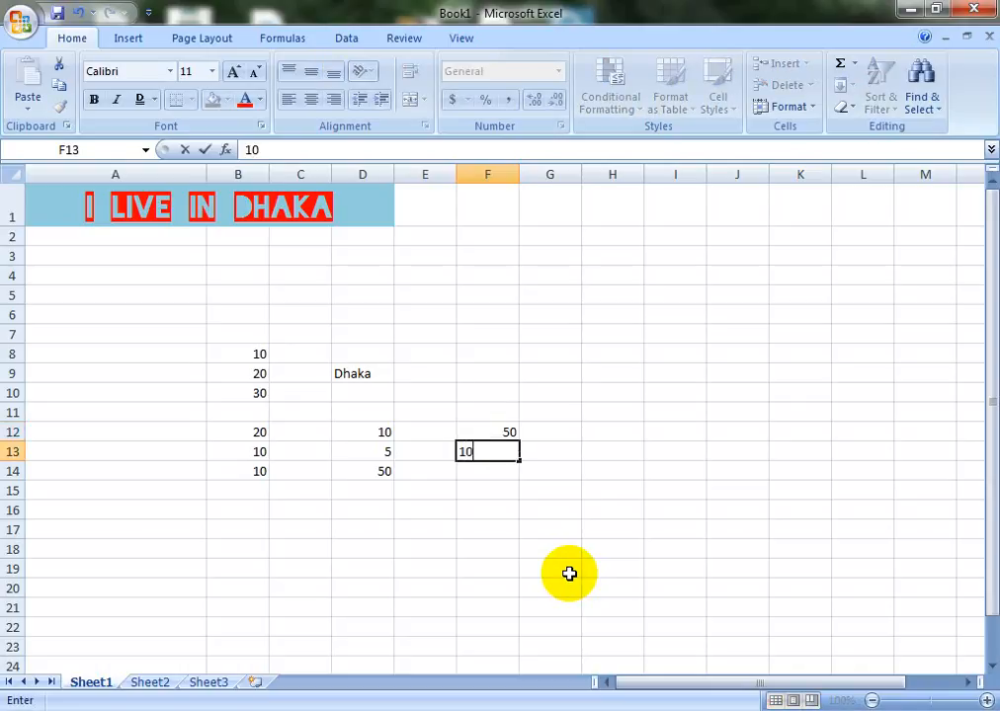
pyautogui.press('Return')
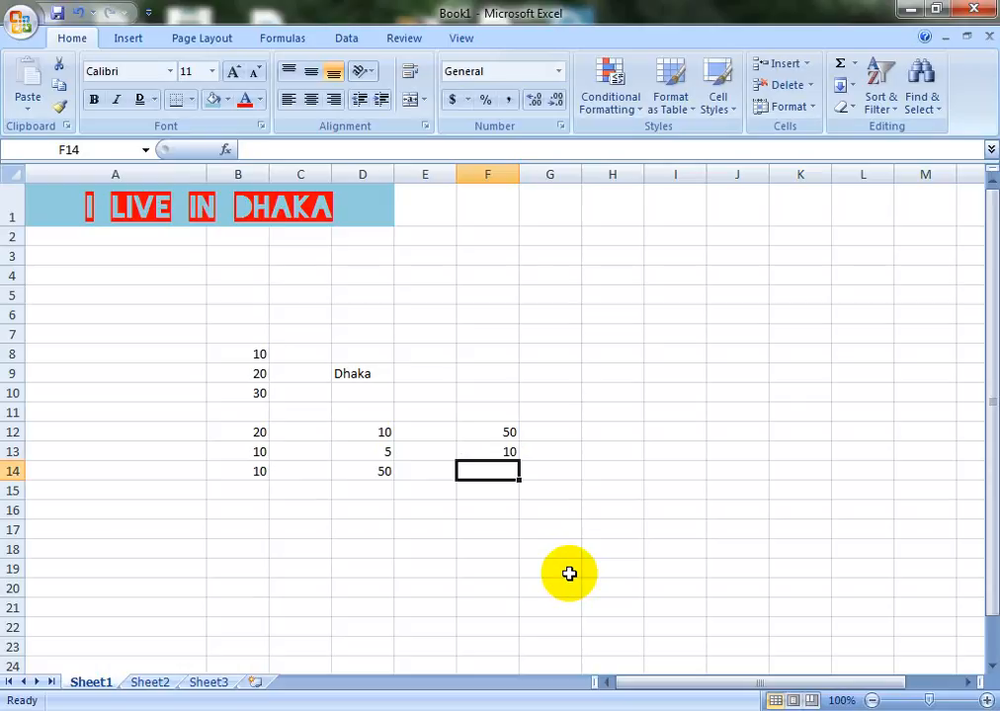
# Enter the formula =F12/F13 in F14 so it shows 5
pyautogui.write('=')
pyautogui.press('Up')
pyautogui.press('Up')
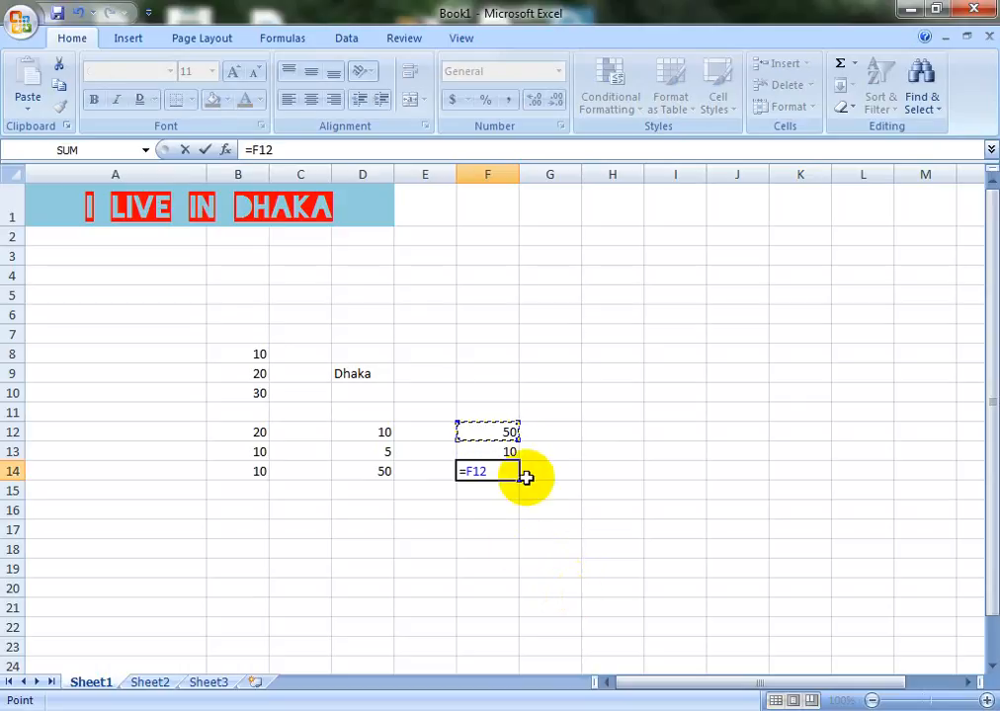
pyautogui.click(494, 454)
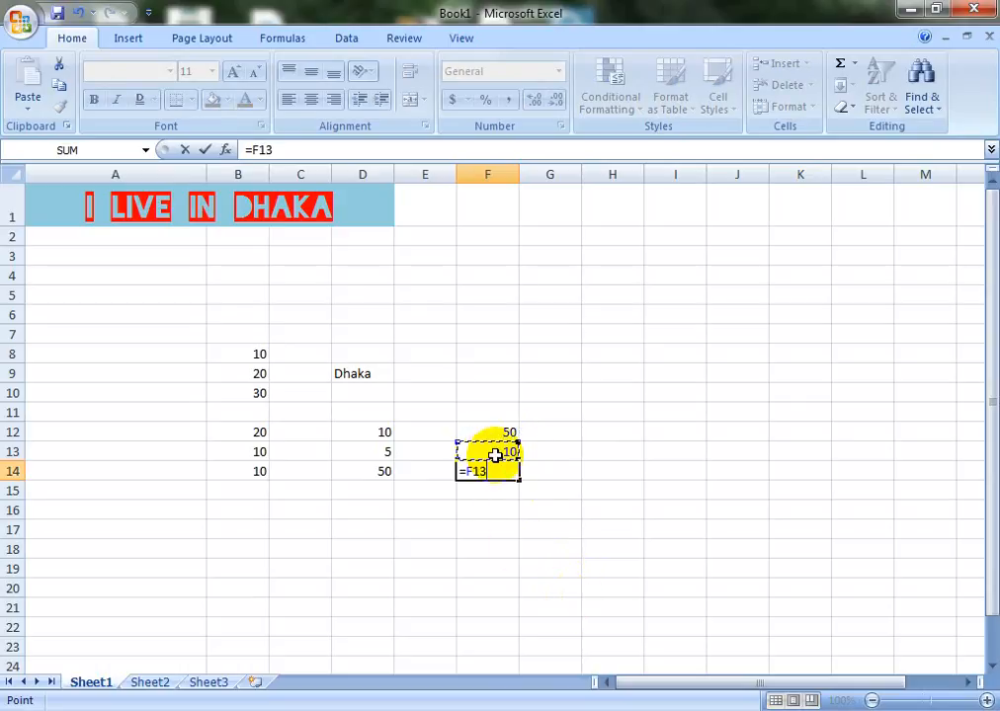
pyautogui.click(494, 435)
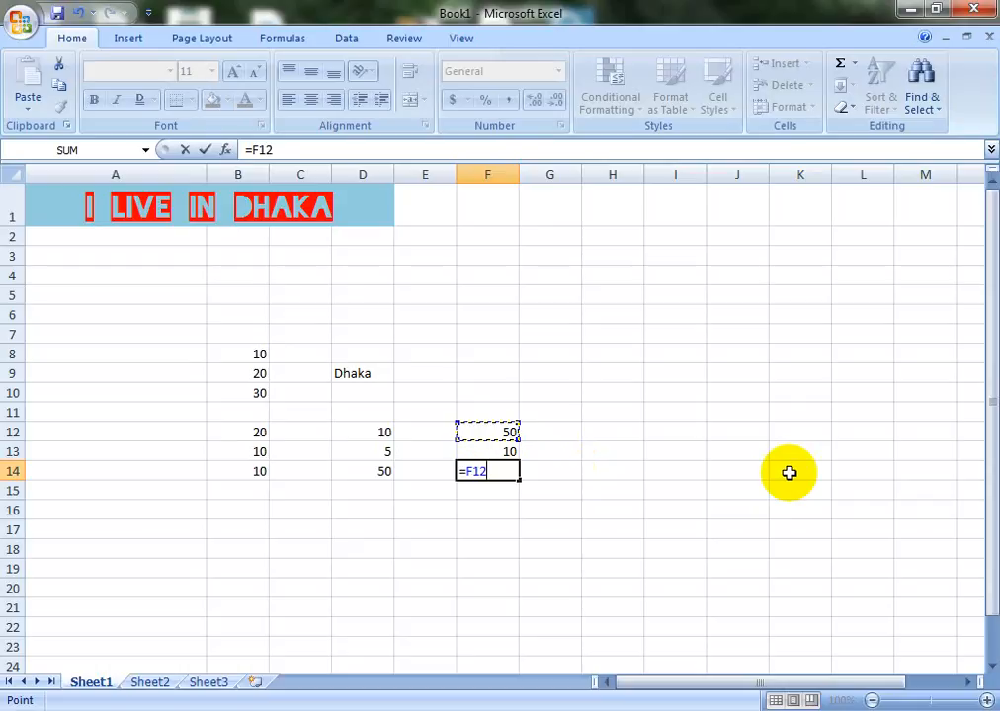
pyautogui.write('/')
pyautogui.press('Up')
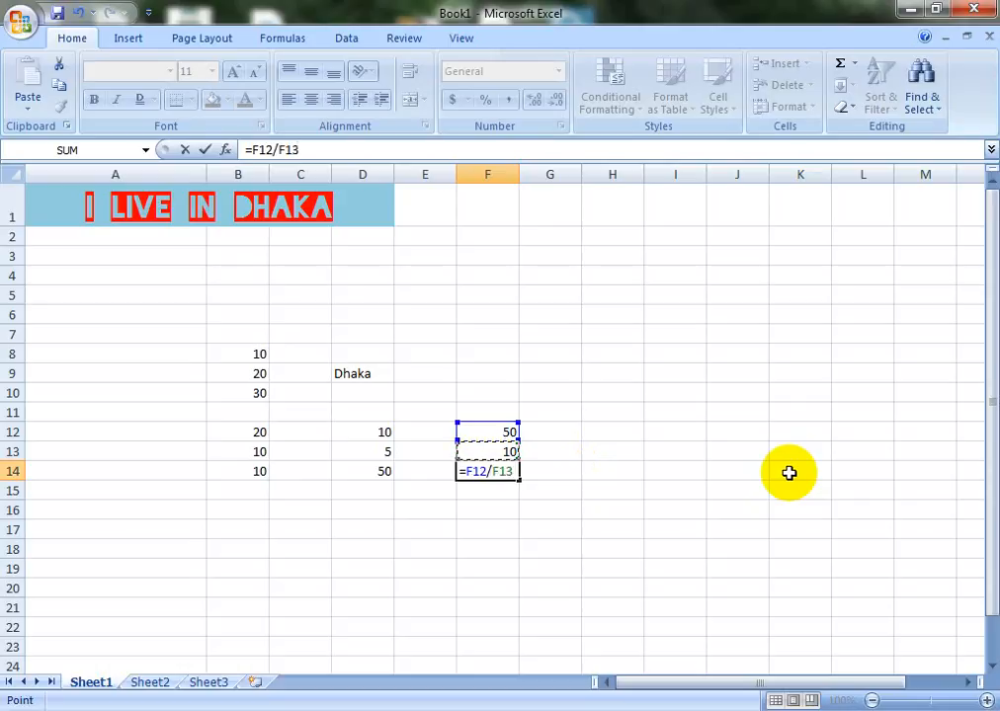
pyautogui.press('Return')
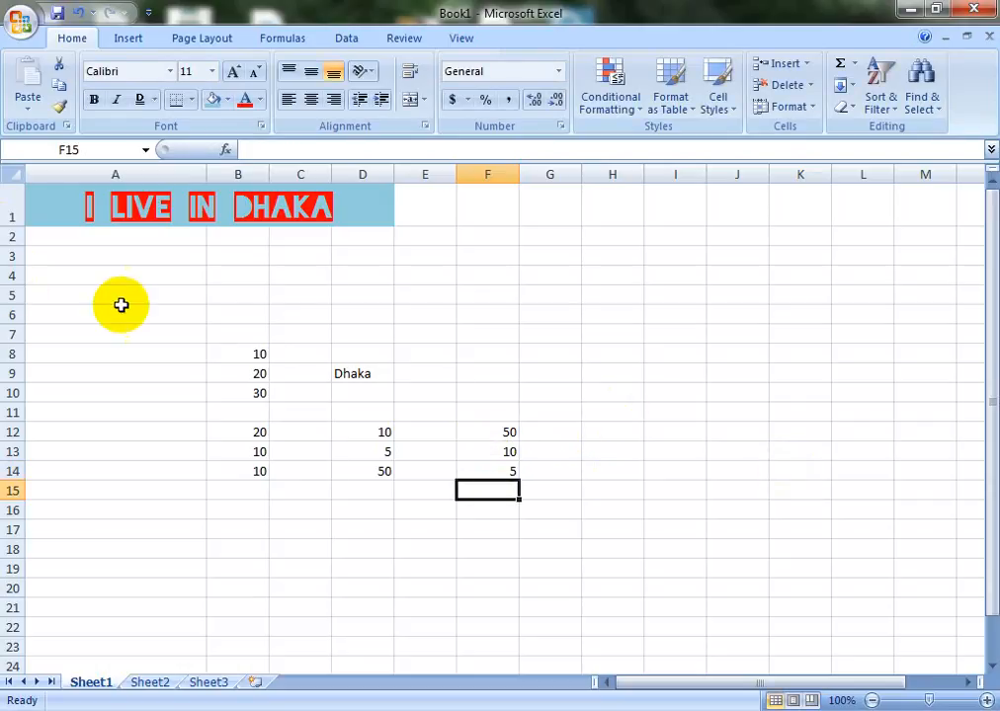
pyautogui.click(225, 389)
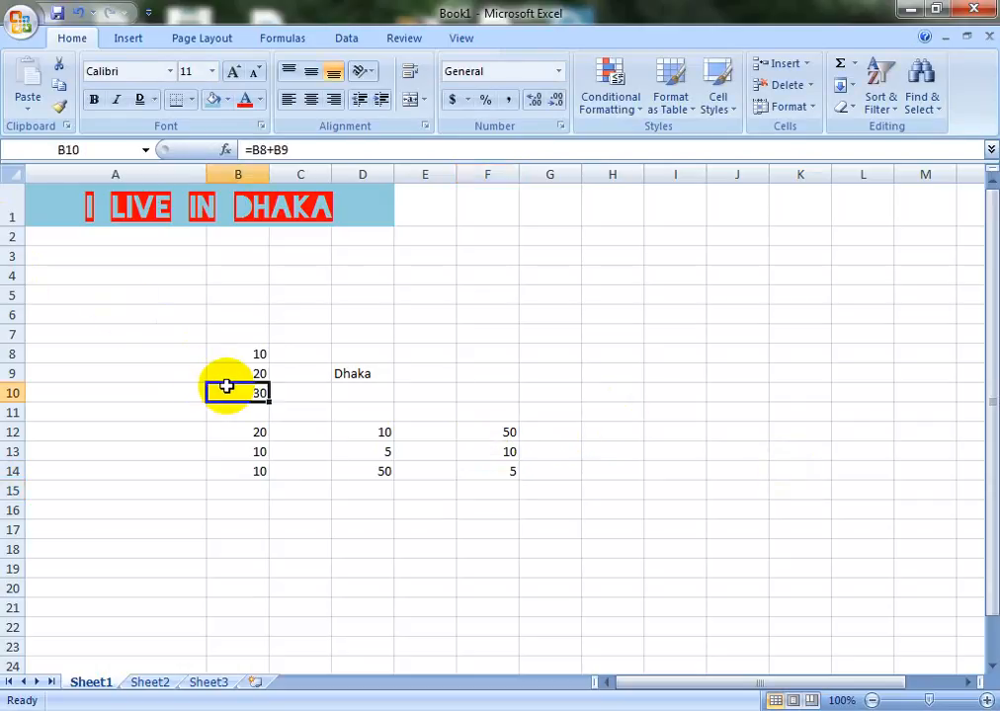
pyautogui.click(249, 484)
pyautogui.click(245, 464)
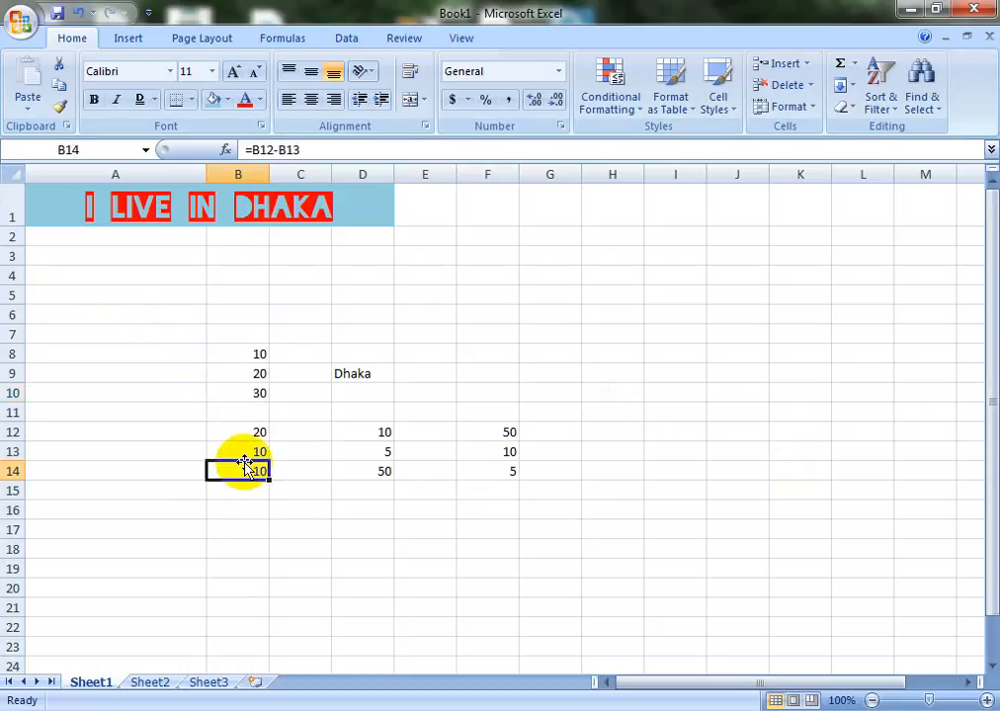
pyautogui.click(383, 473)
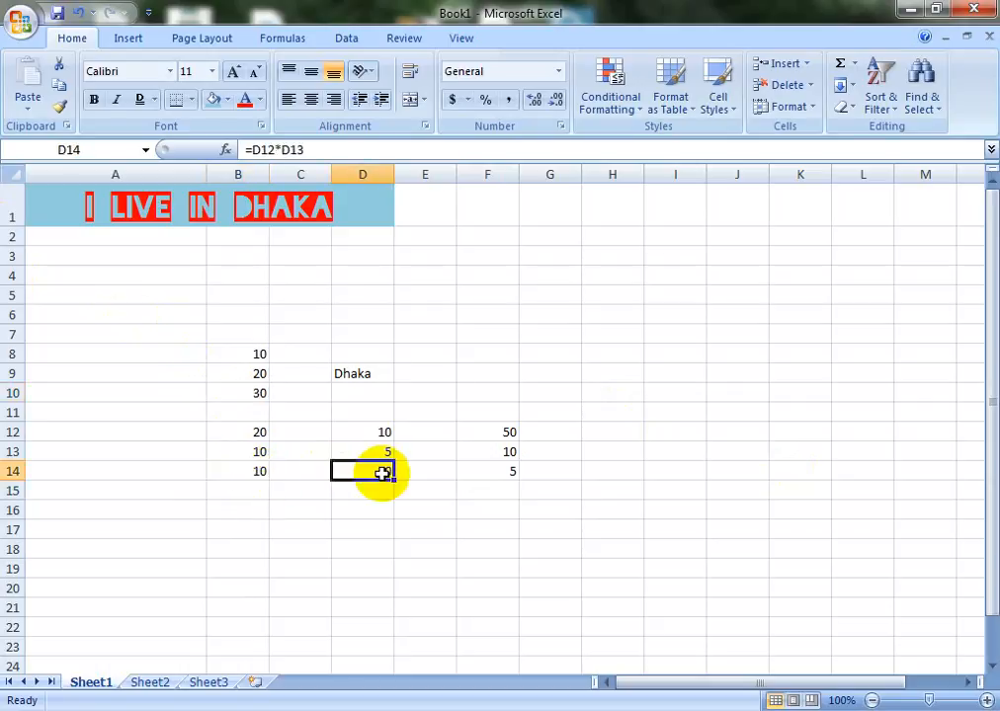
pyautogui.click(494, 481)
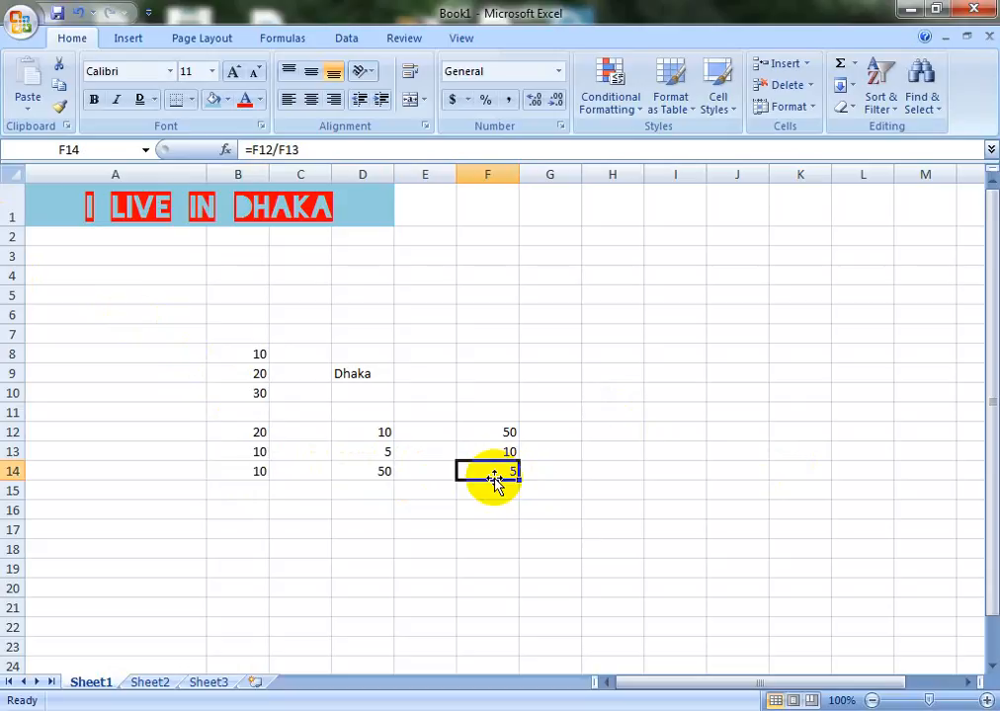